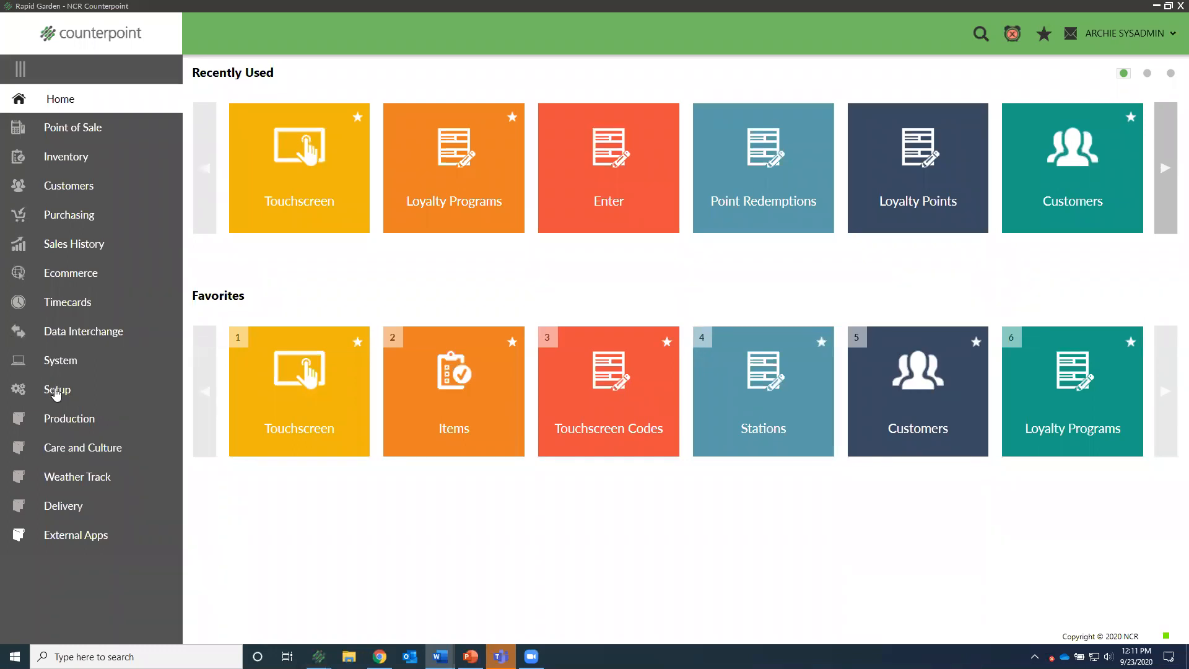
Open the customer Loyalty Programs setup and load the BASIC loyalty program
left_click(56, 391)
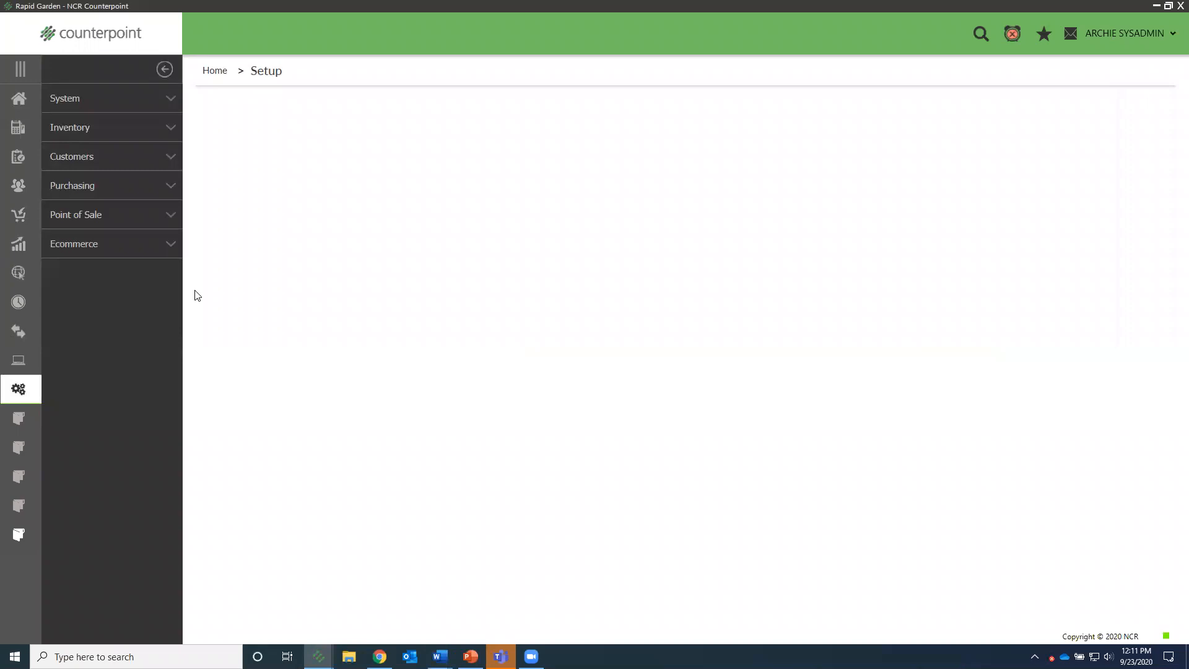
left_click(72, 157)
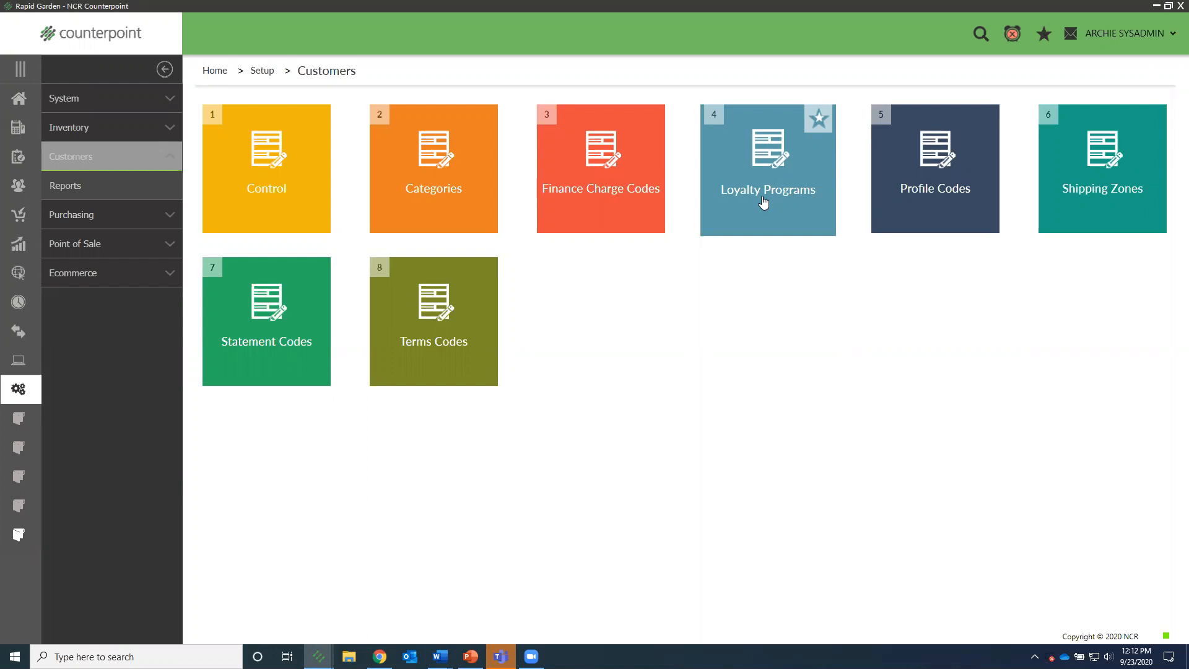
left_click(818, 124)
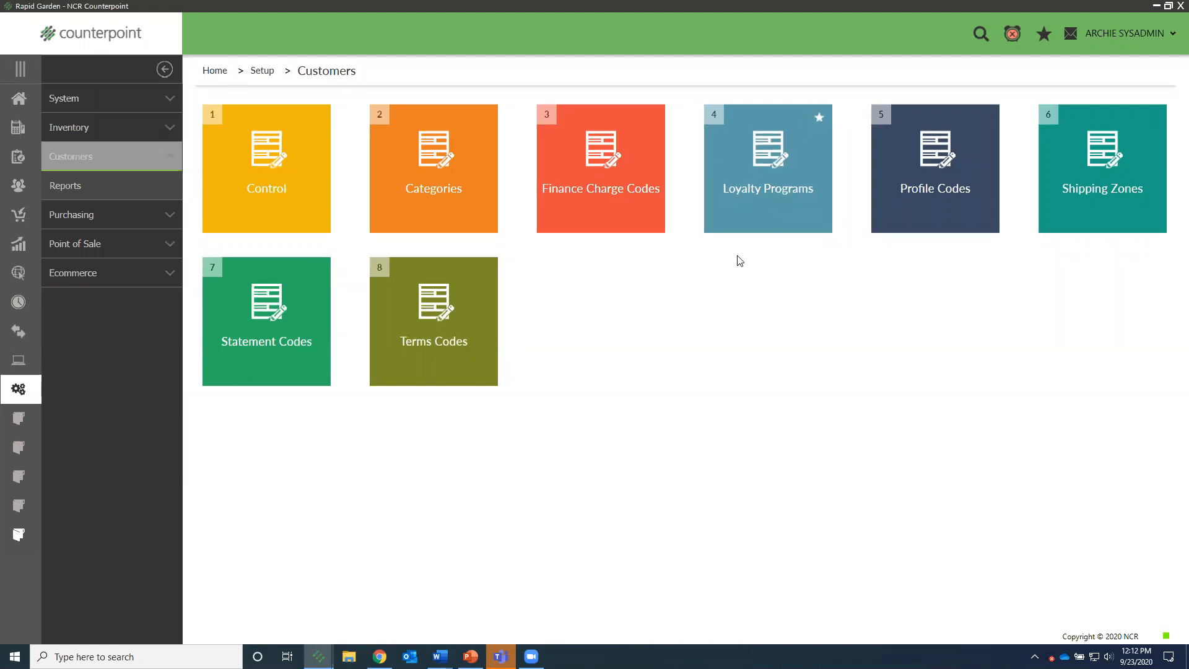
left_click(759, 207)
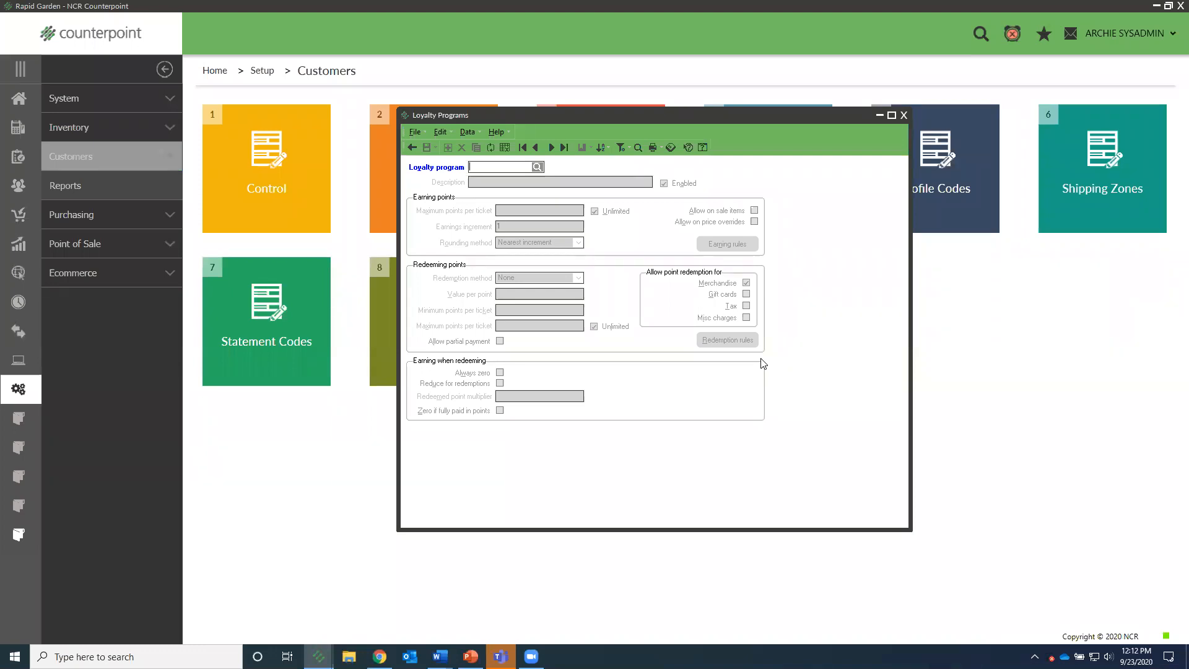
left_click(537, 167)
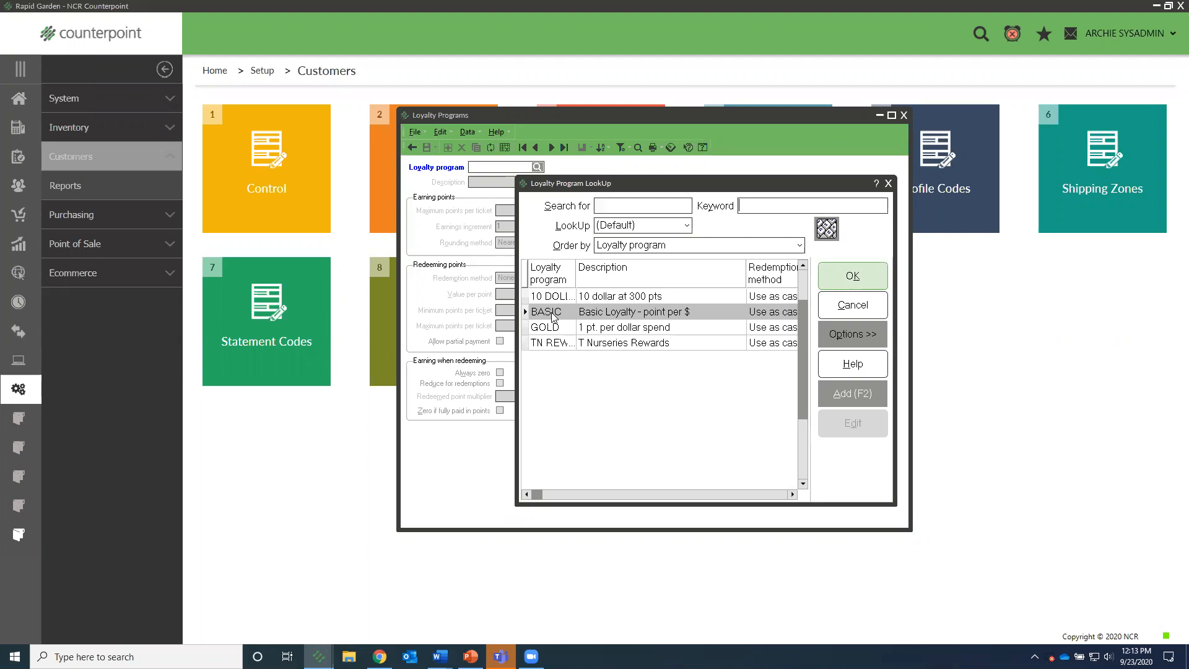
left_click(853, 276)
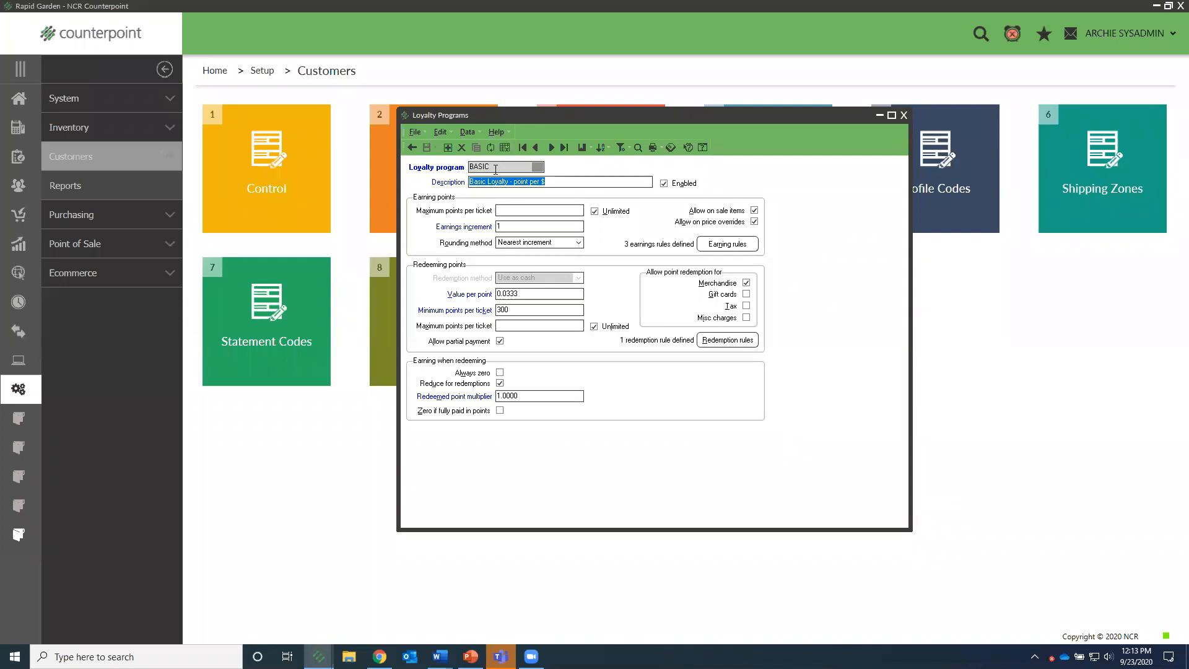
Review the BASIC program's code, description, maximum points per ticket, earnings increment and available rounding methods
left_click_drag(492, 168, 457, 167)
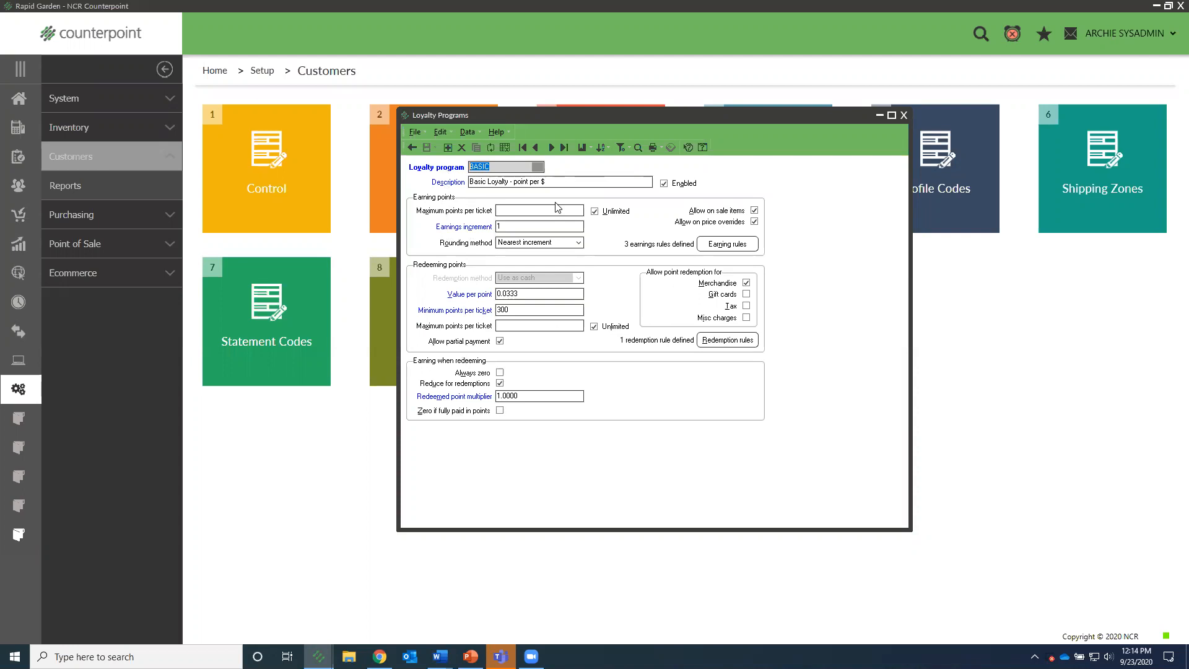
left_click_drag(548, 182, 471, 179)
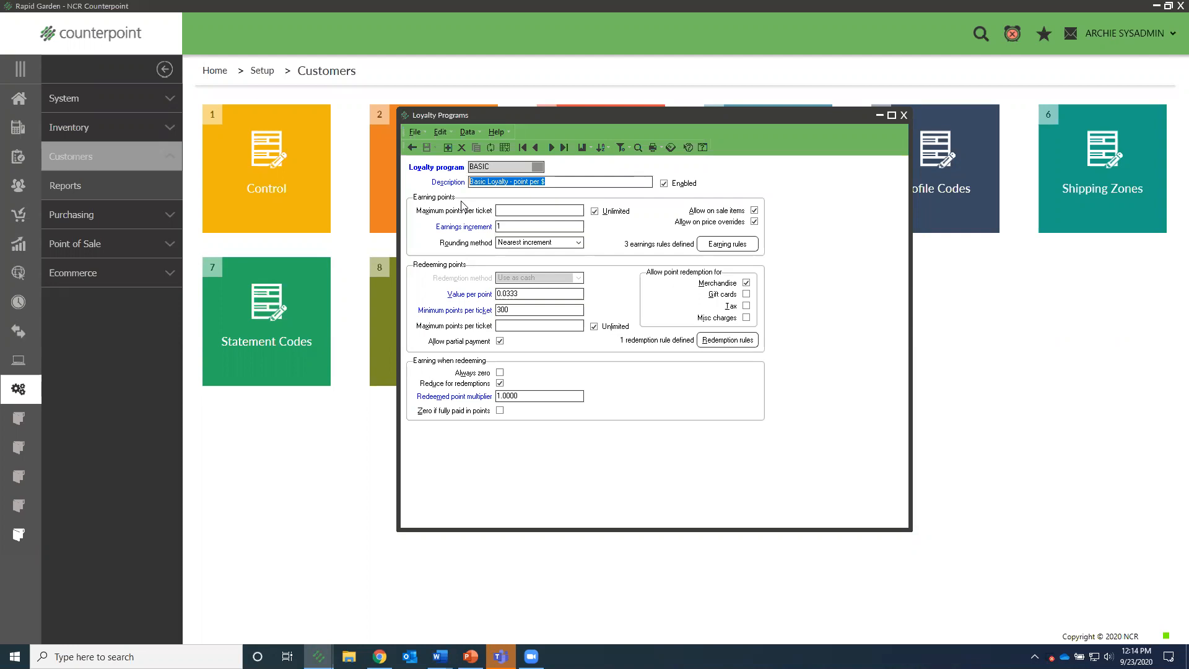
left_click(584, 180)
left_click(516, 208)
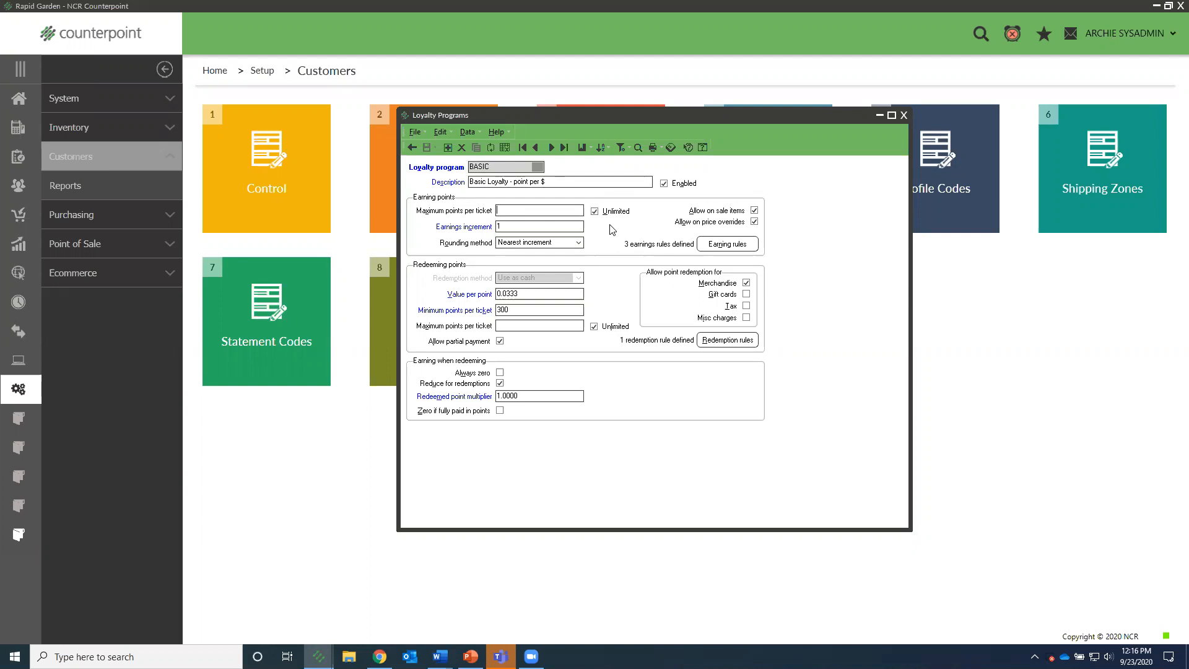
left_click(520, 226)
left_click(544, 245)
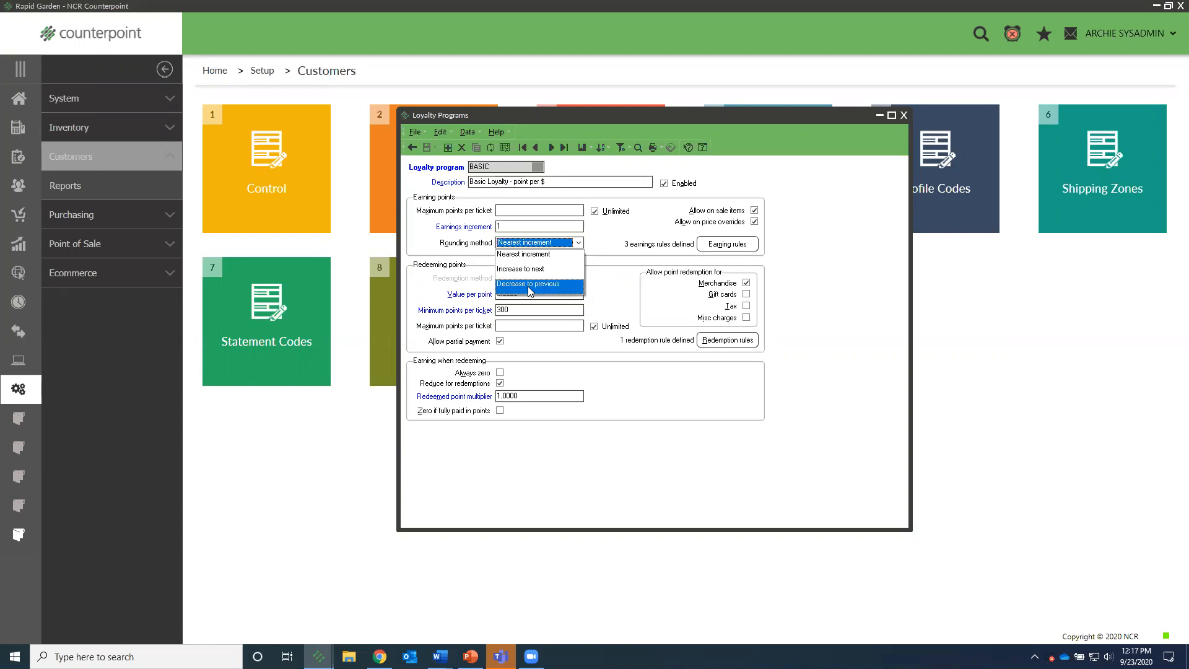
left_click(610, 241)
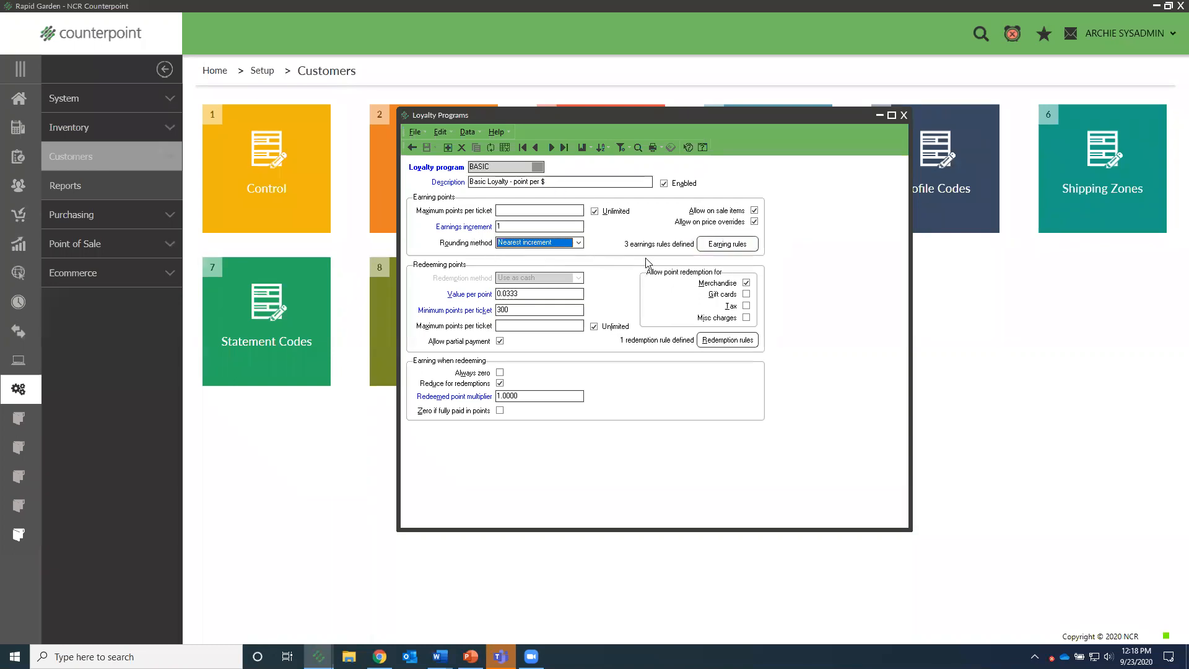
Open the BASIC program's earning rules and examine the All Merchandise rule's description, points per dollar and points per stocking unit
left_click(716, 247)
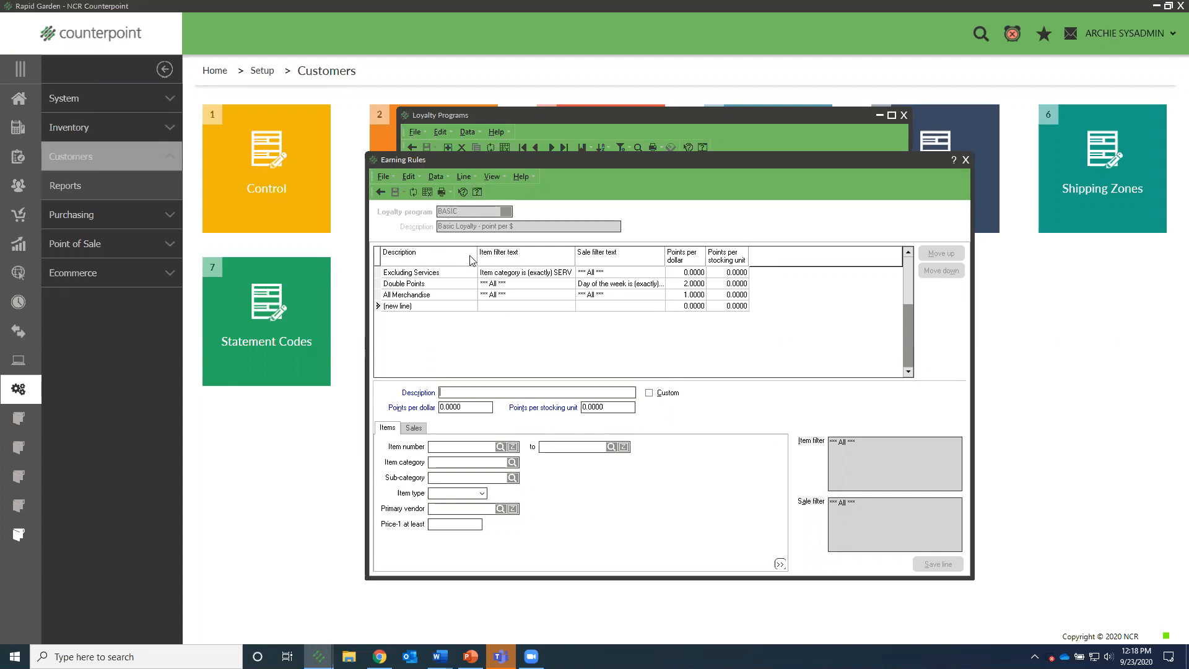
left_click(414, 296)
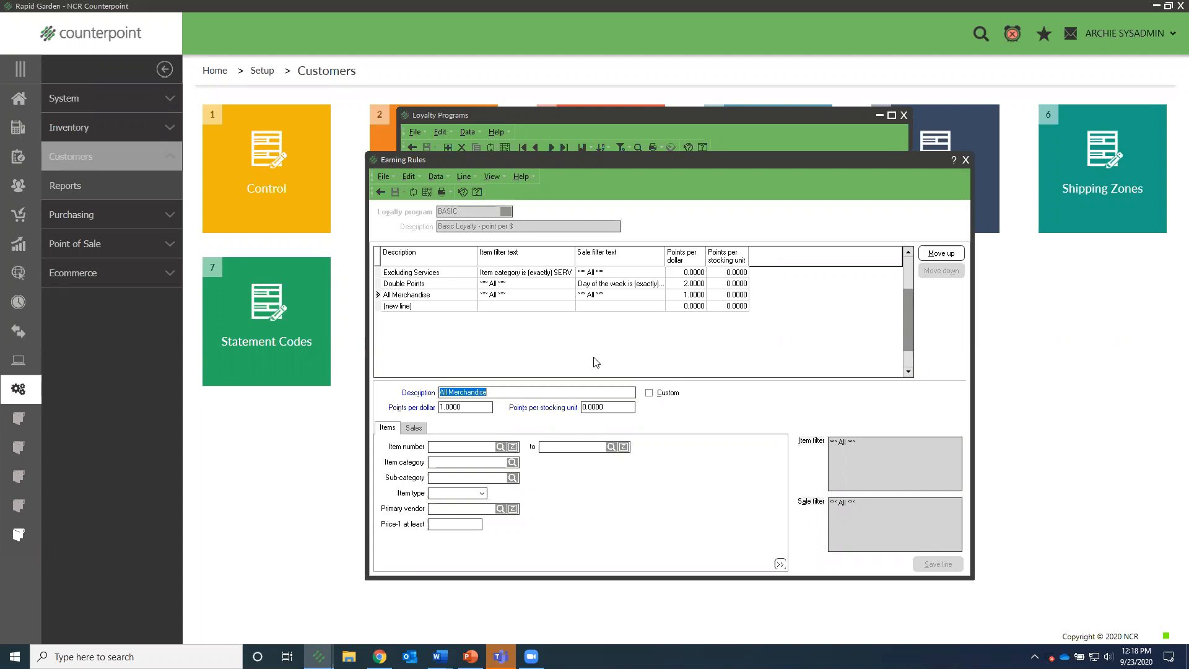
left_click(517, 395)
left_click_drag(509, 395, 434, 397)
left_click(509, 395)
left_click_drag(446, 404, 439, 404)
left_click_drag(475, 408, 429, 411)
left_click(476, 407)
left_click(608, 407)
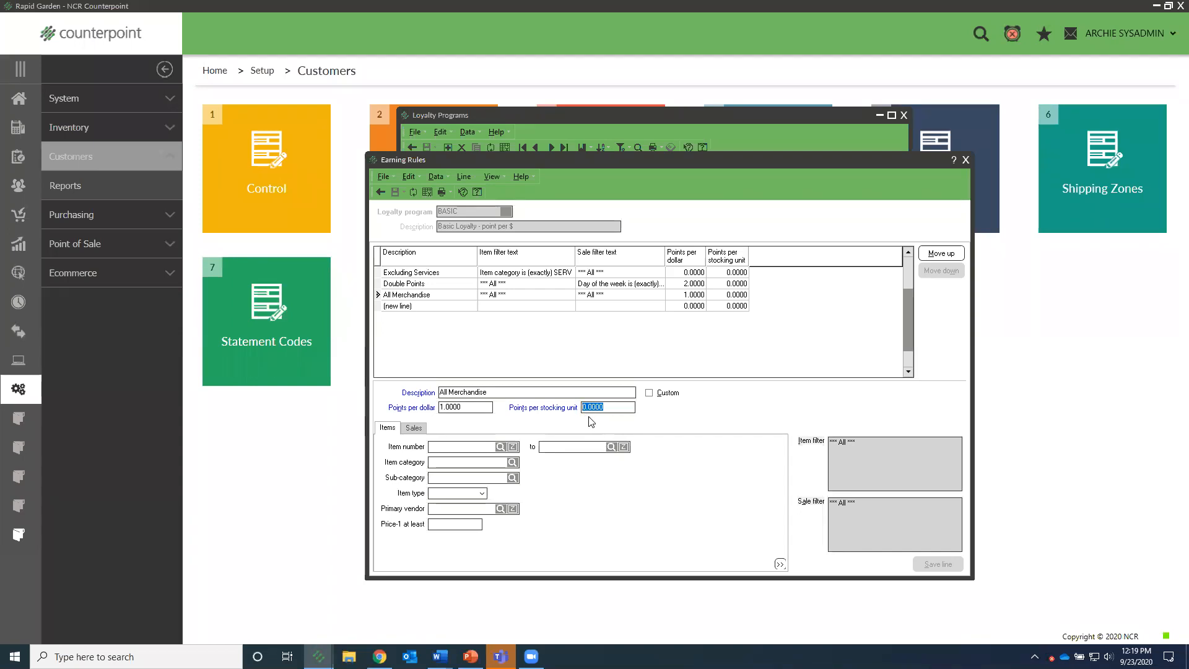
left_click_drag(473, 406, 420, 412)
Examine the All Merchandise rule's item filter fields, including item number, item category and the item type choices
left_click(471, 447)
left_click(467, 466)
left_click(484, 494)
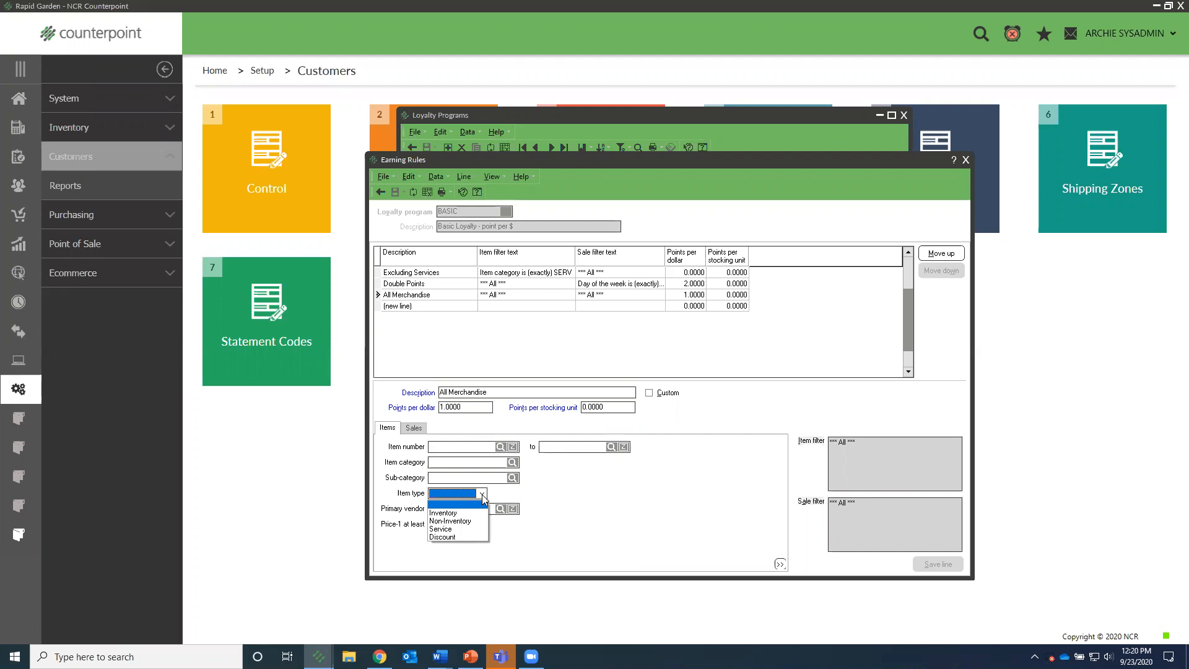
left_click(508, 542)
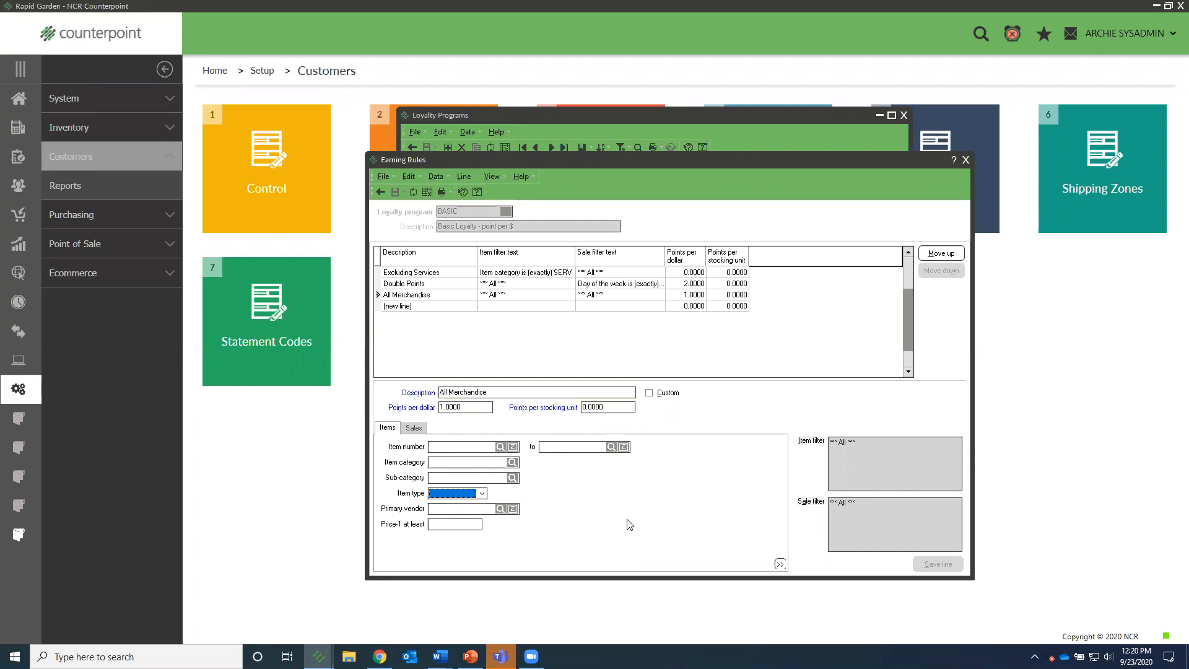
View the All Merchandise item filter in customized form, simplify it again, and check the rule's sales filter fields
right_click(596, 511)
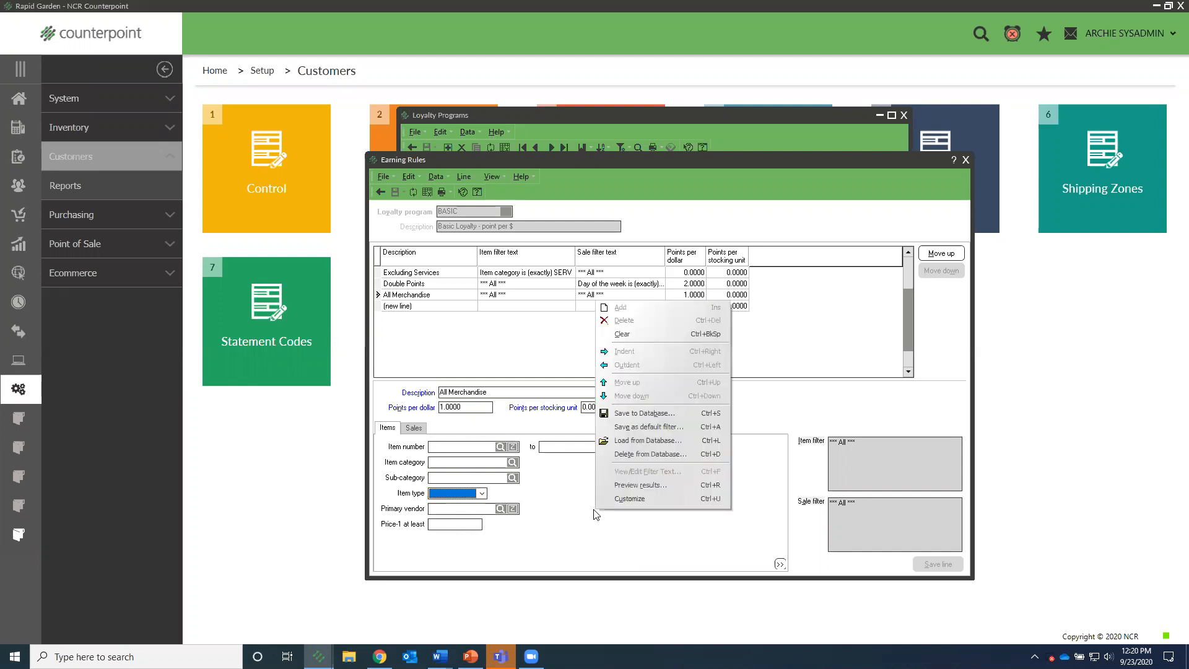
left_click(616, 502)
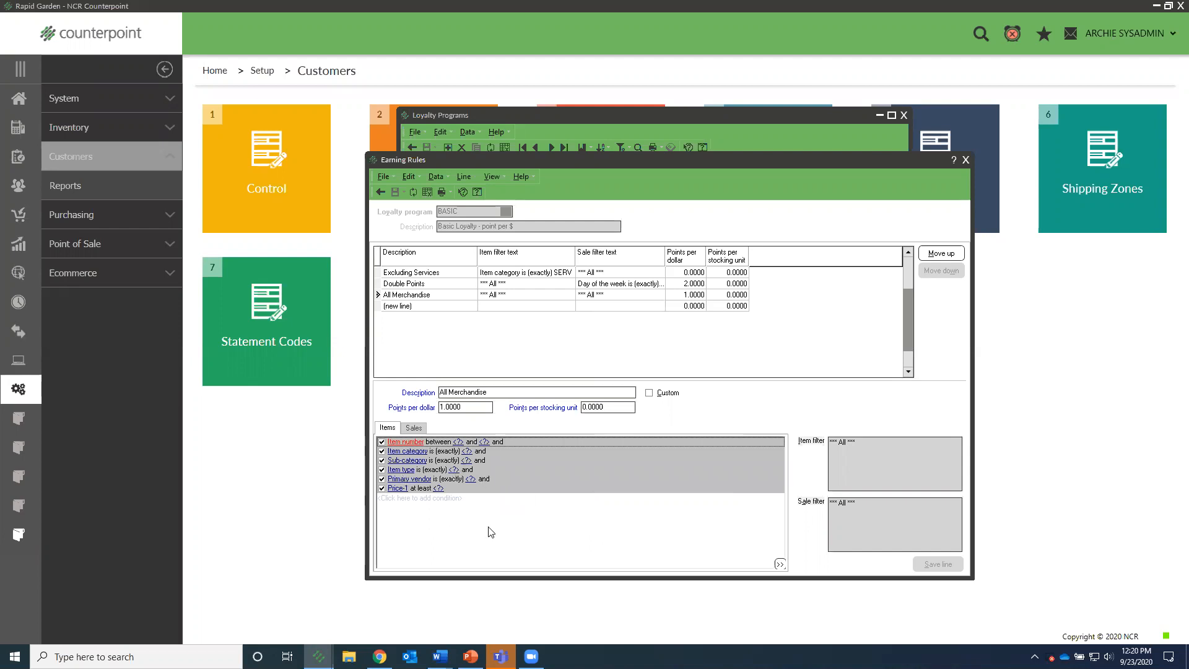
right_click(576, 524)
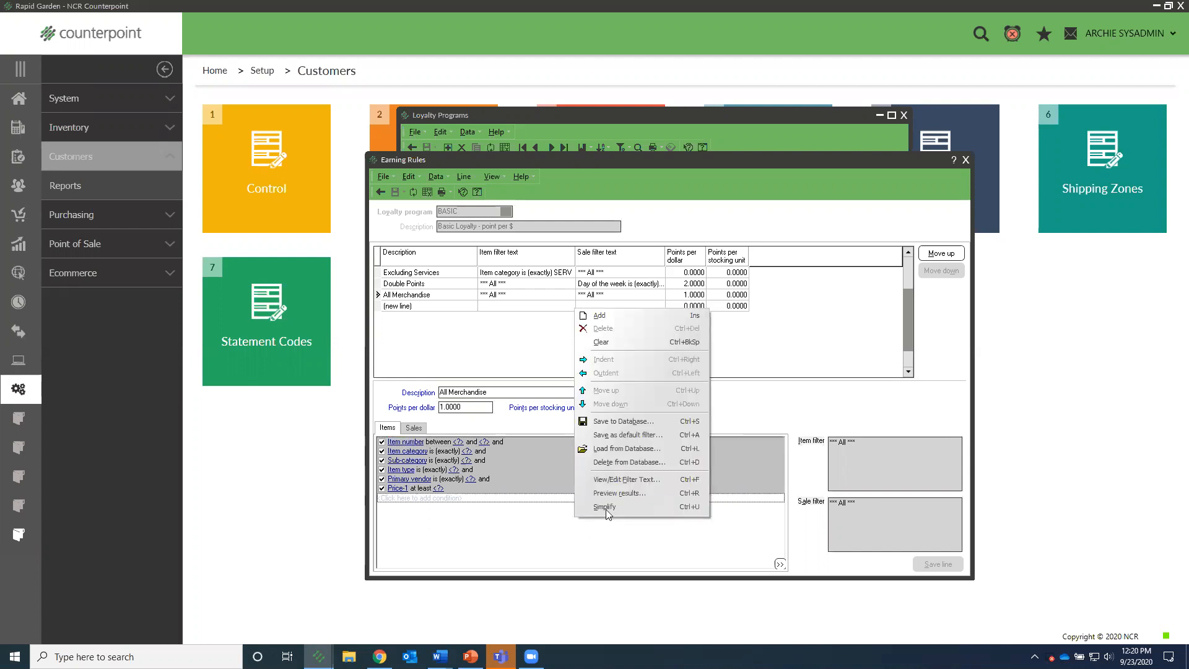
left_click(607, 506)
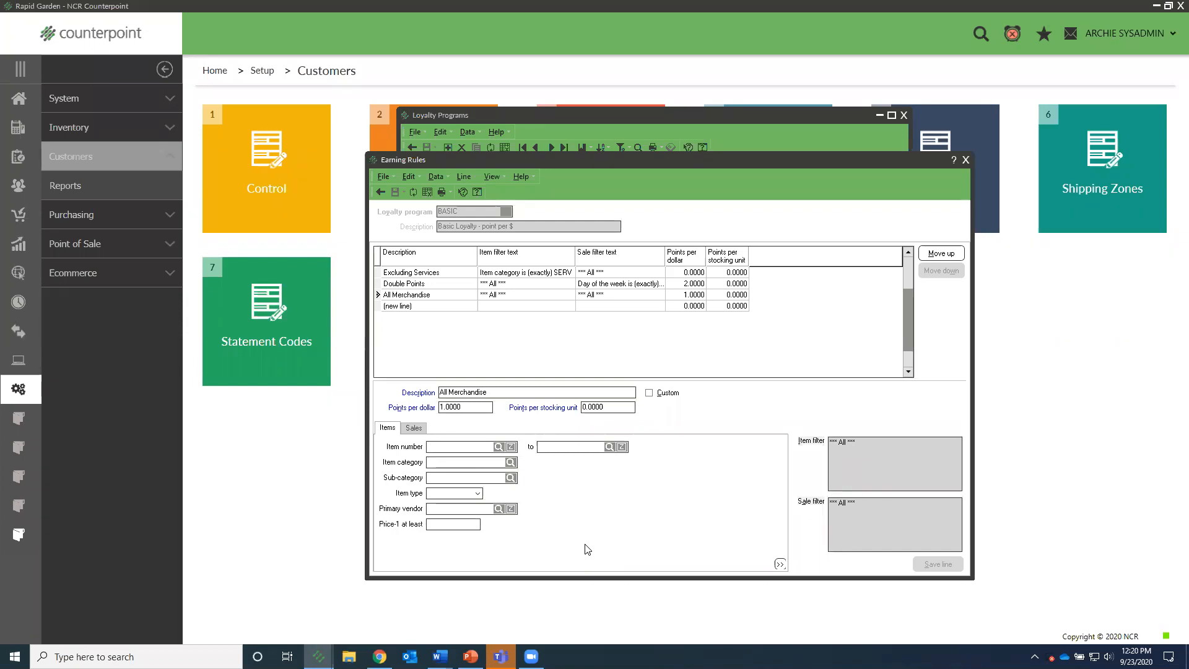
left_click(413, 429)
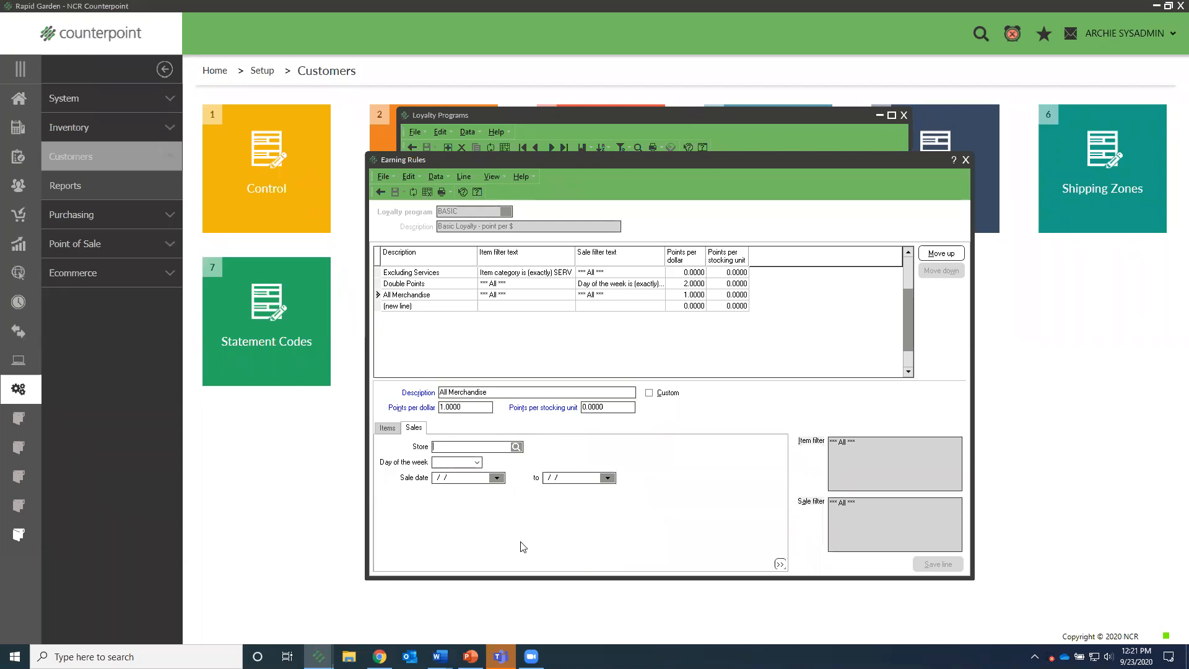
left_click(388, 428)
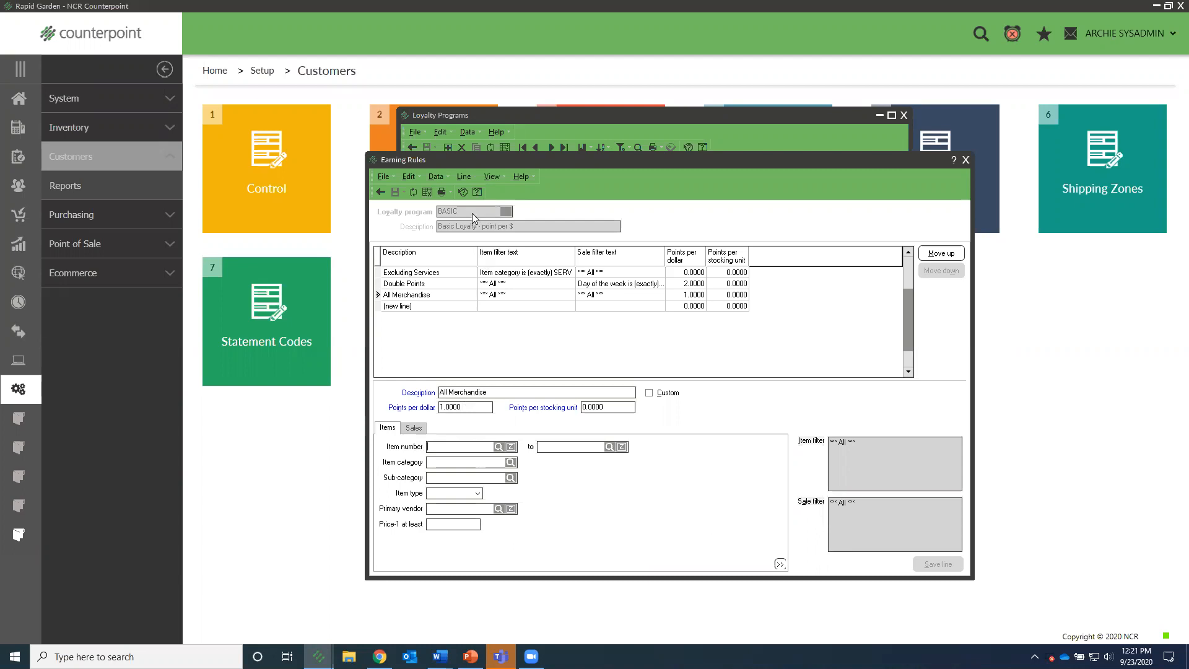
Examine the Double Points earning rule's points per dollar and the day-of-the-week choices in its sales filter
left_click(403, 286)
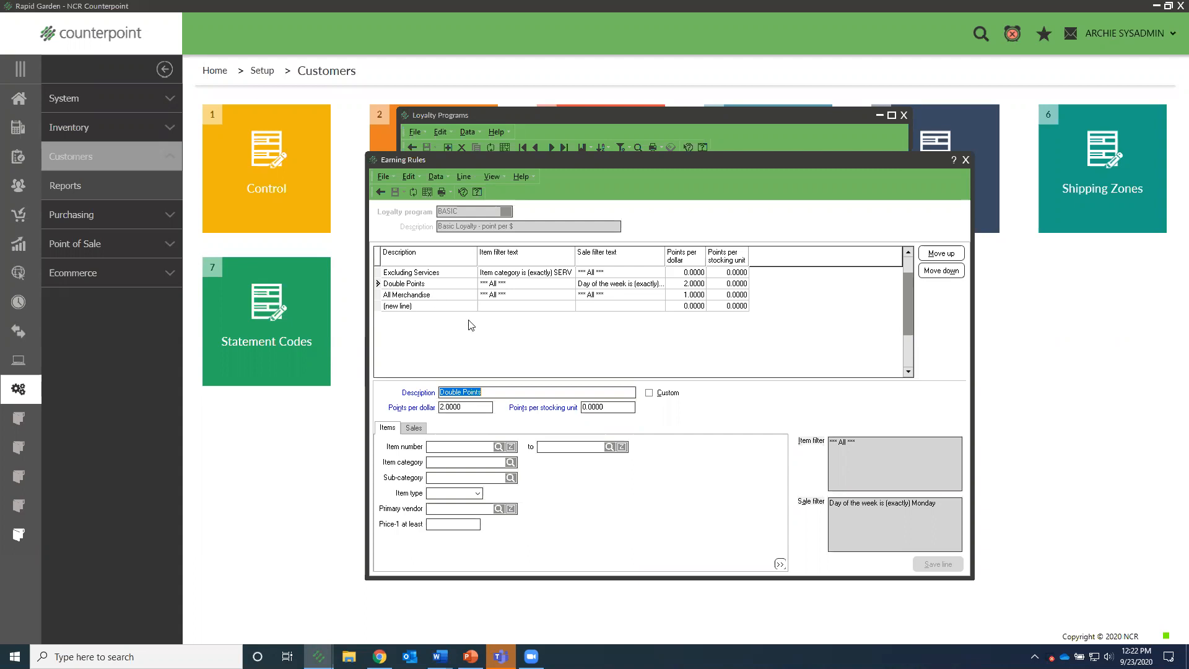
left_click(497, 393)
left_click_drag(481, 393, 424, 407)
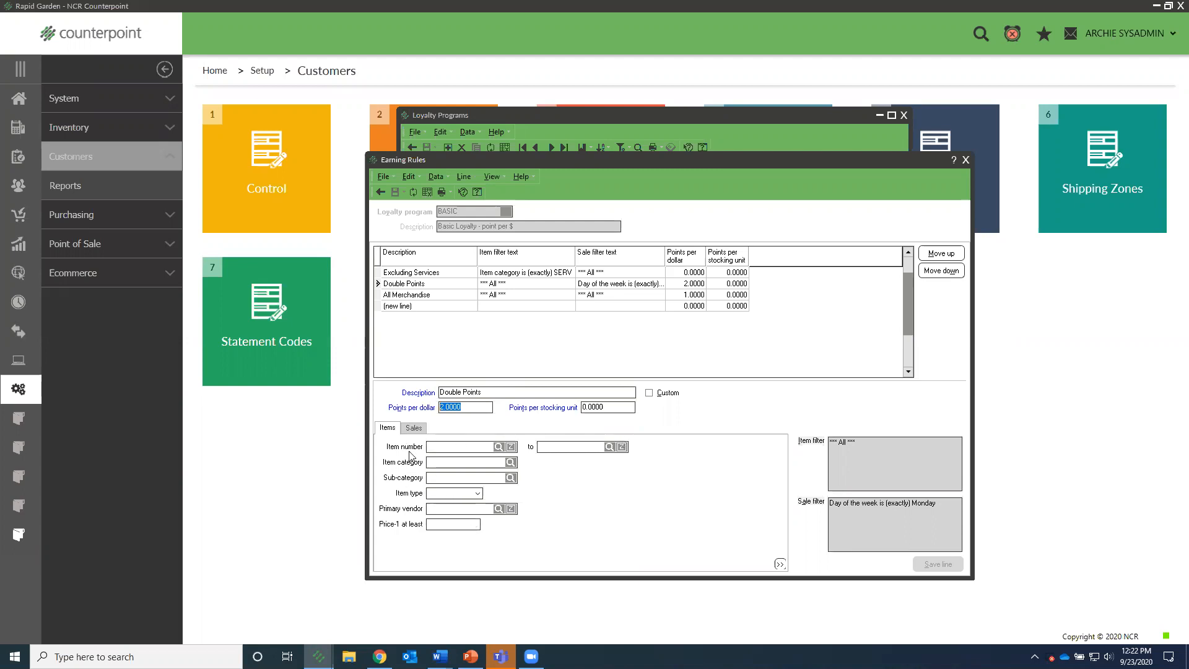
left_click(413, 432)
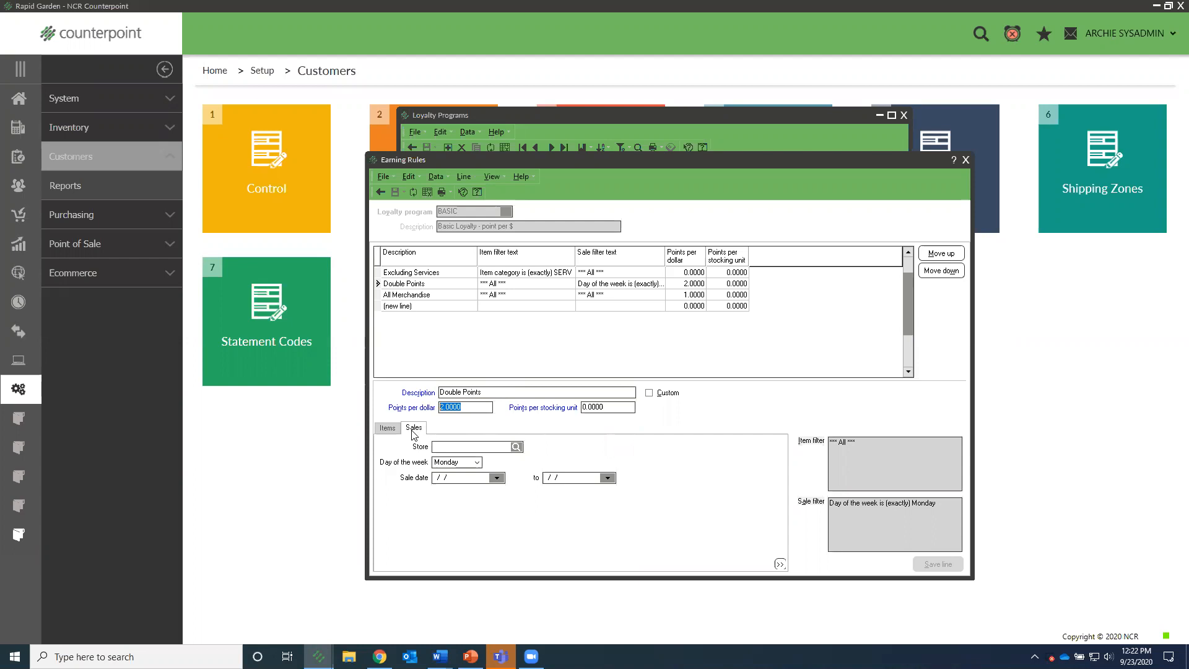
left_click(449, 465)
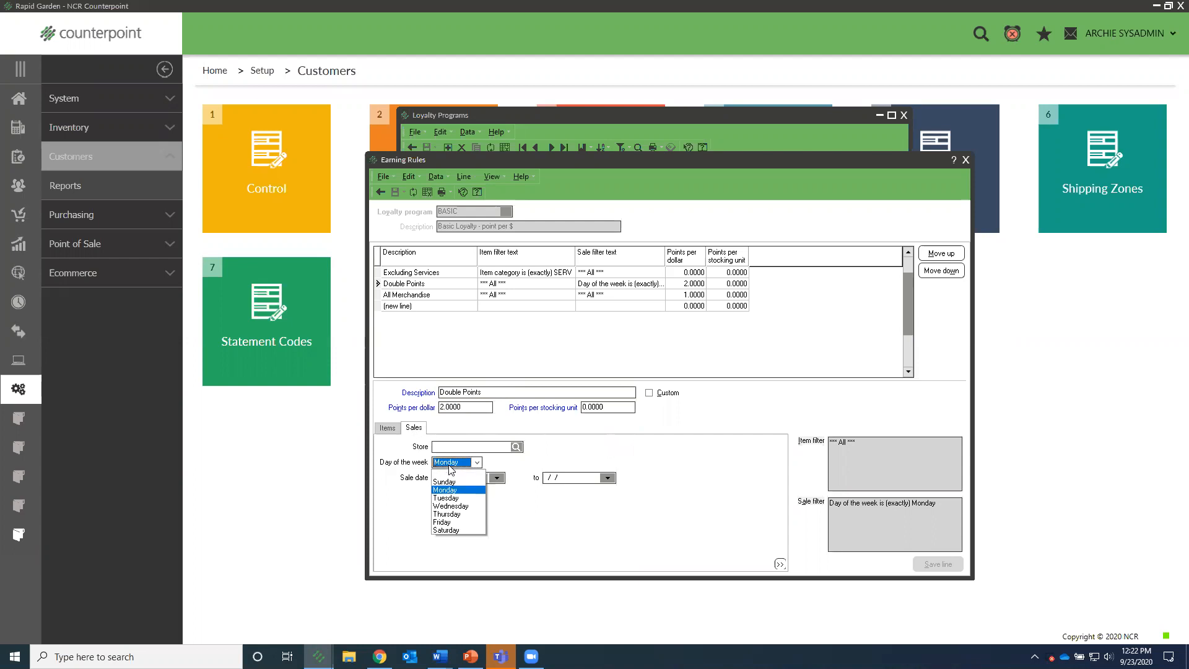
left_click(450, 469)
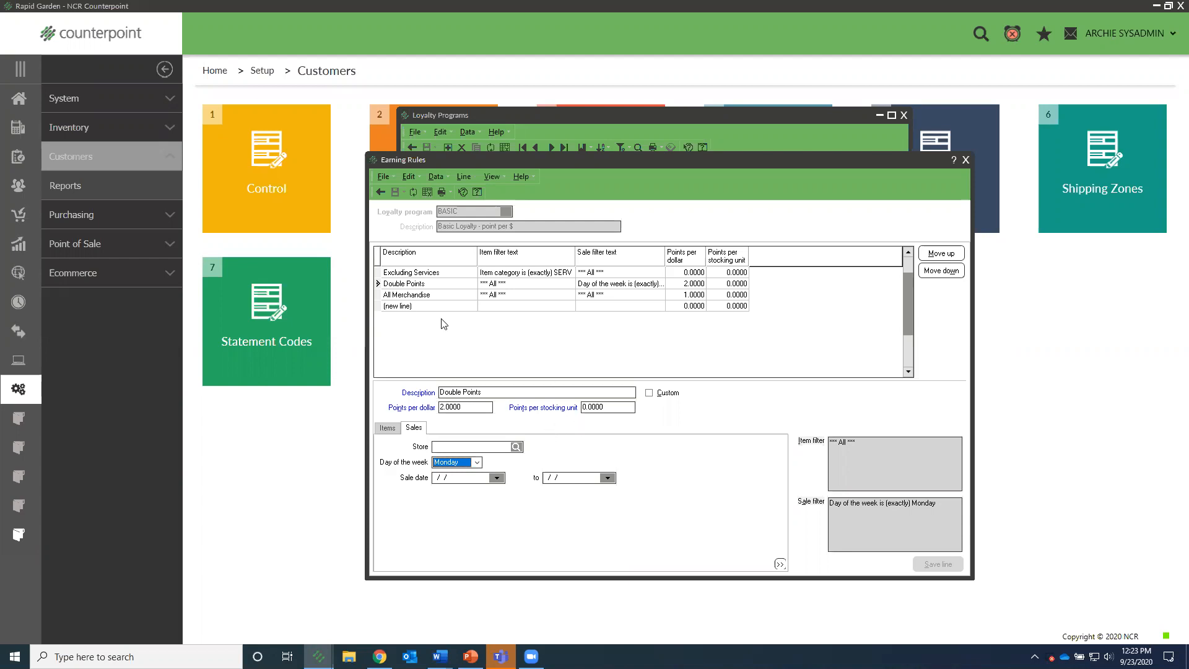
Examine the Excluding Services earning rule's points per dollar, item category lookup and item type choices without changing them
left_click(441, 275)
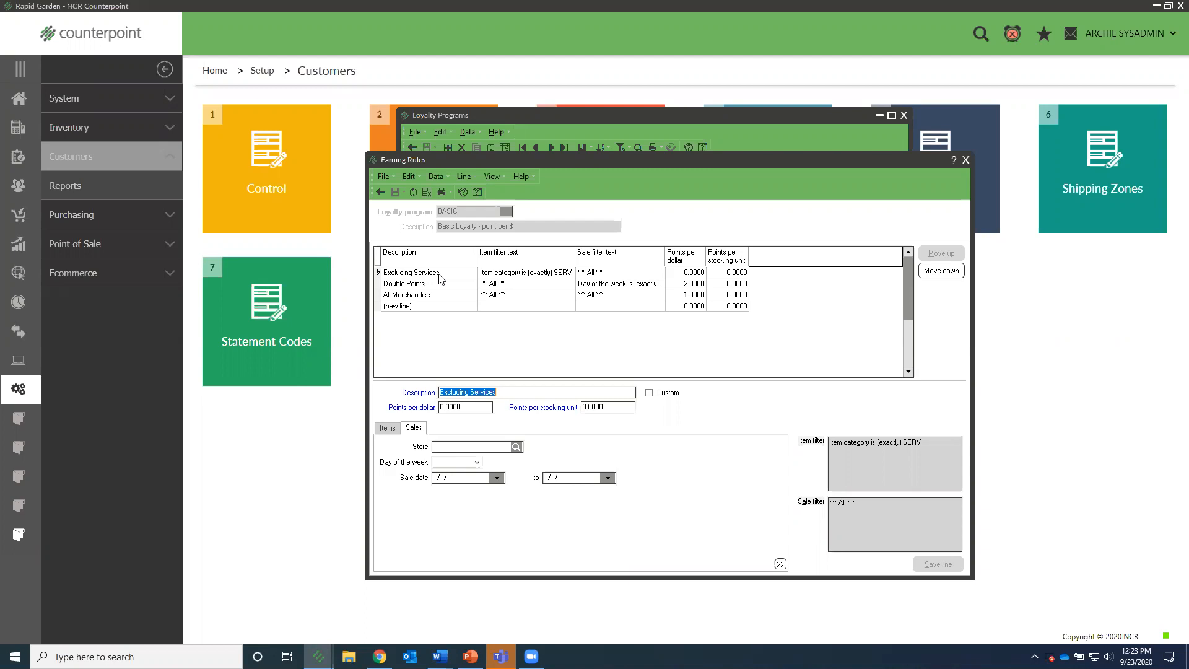
left_click(388, 428)
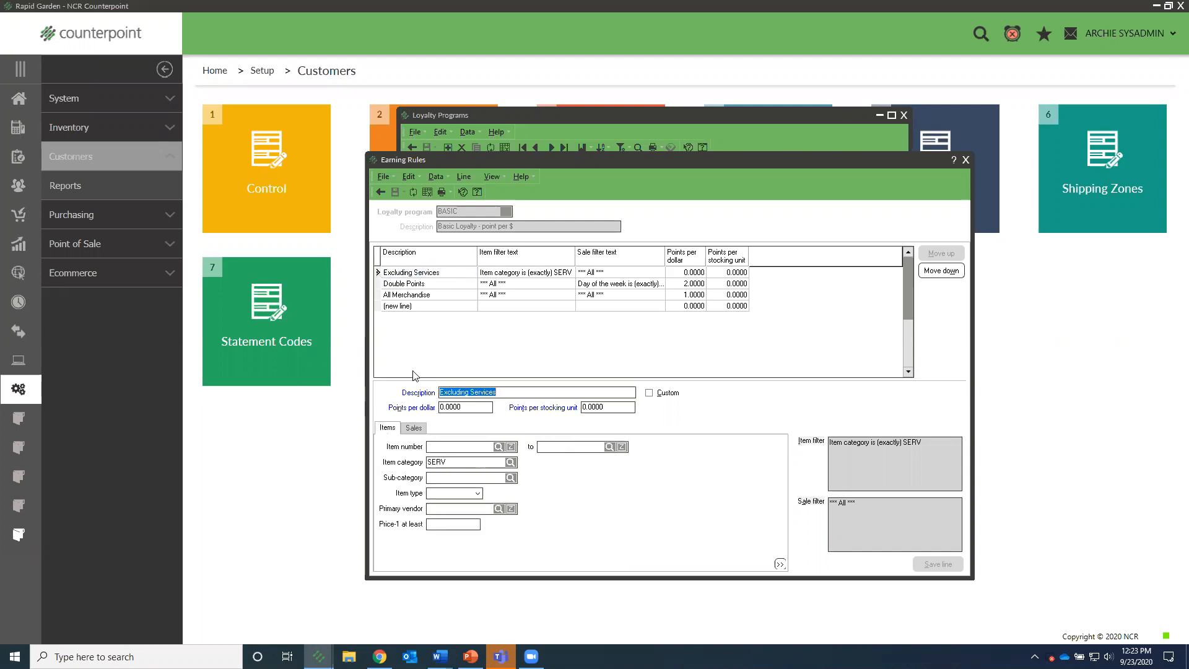
left_click_drag(499, 392, 438, 391)
key("Tab")
key("Tab")
left_click_drag(455, 461, 424, 465)
left_click(510, 463)
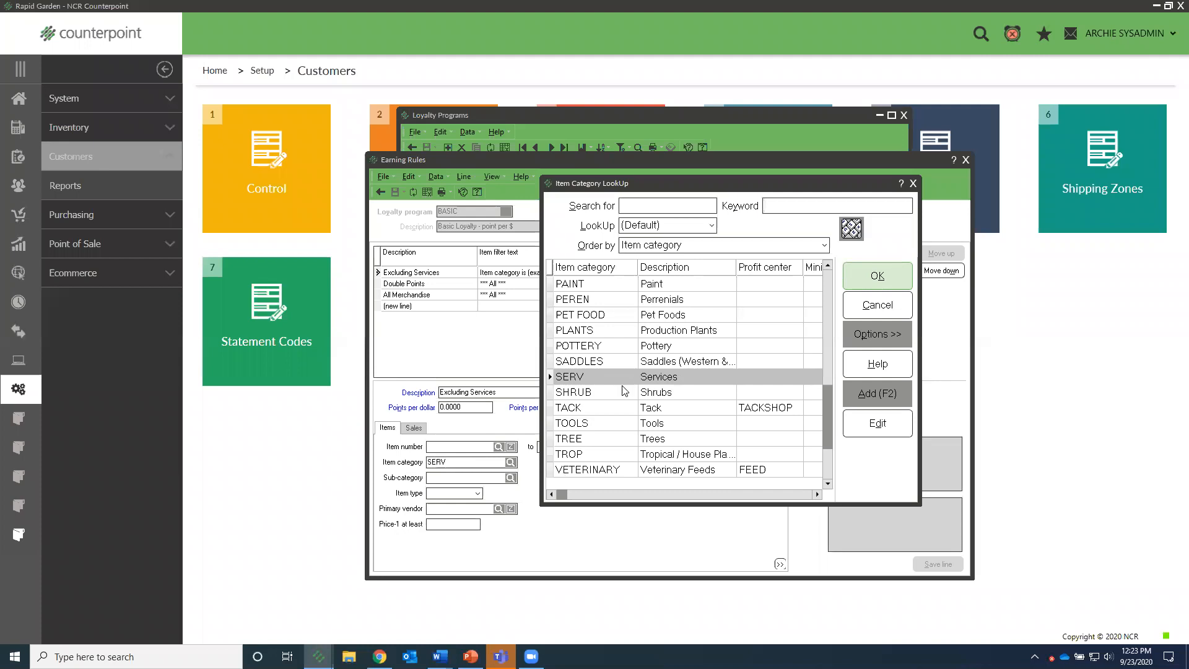
left_click(870, 307)
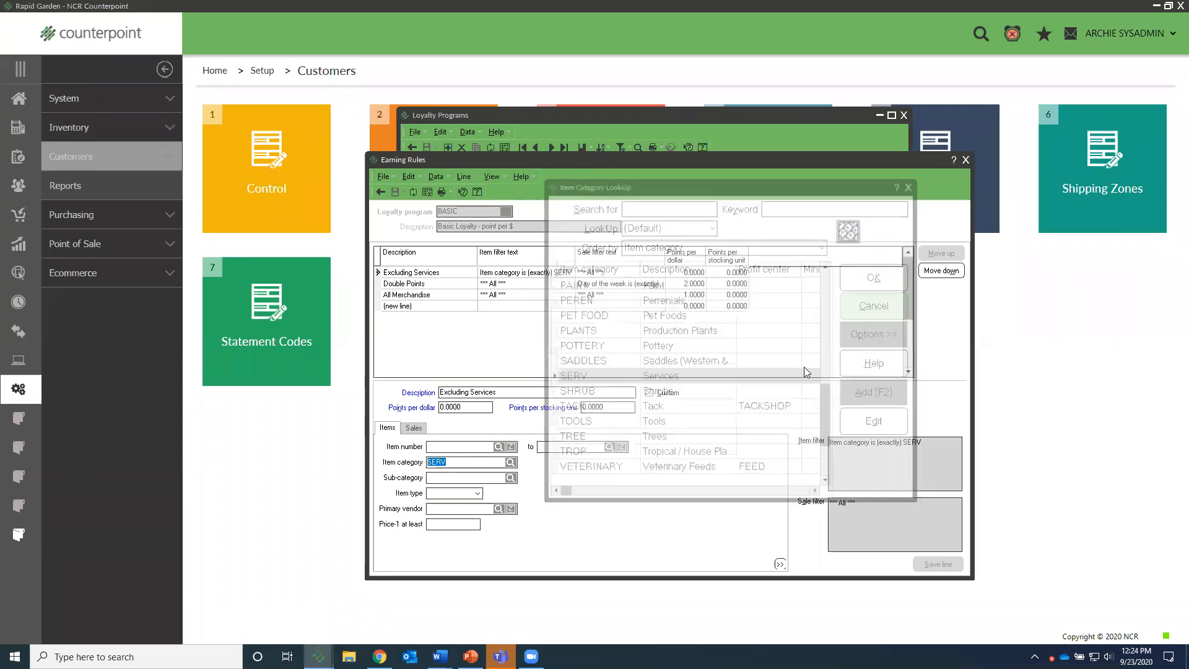
left_click(478, 494)
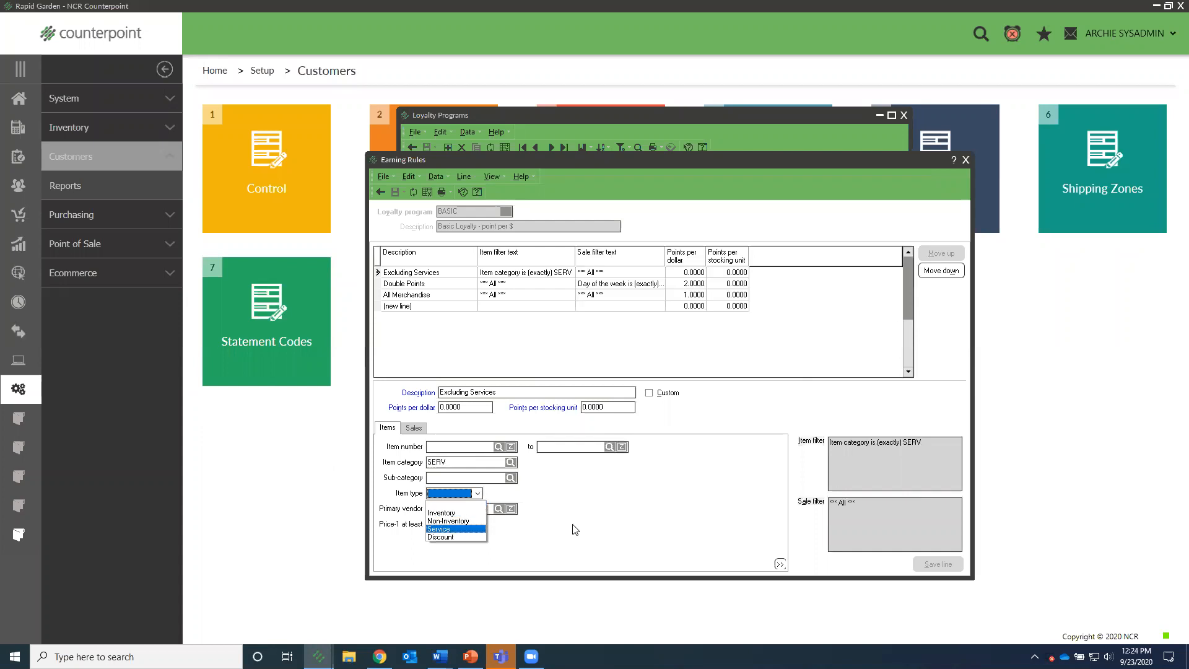
left_click(603, 527)
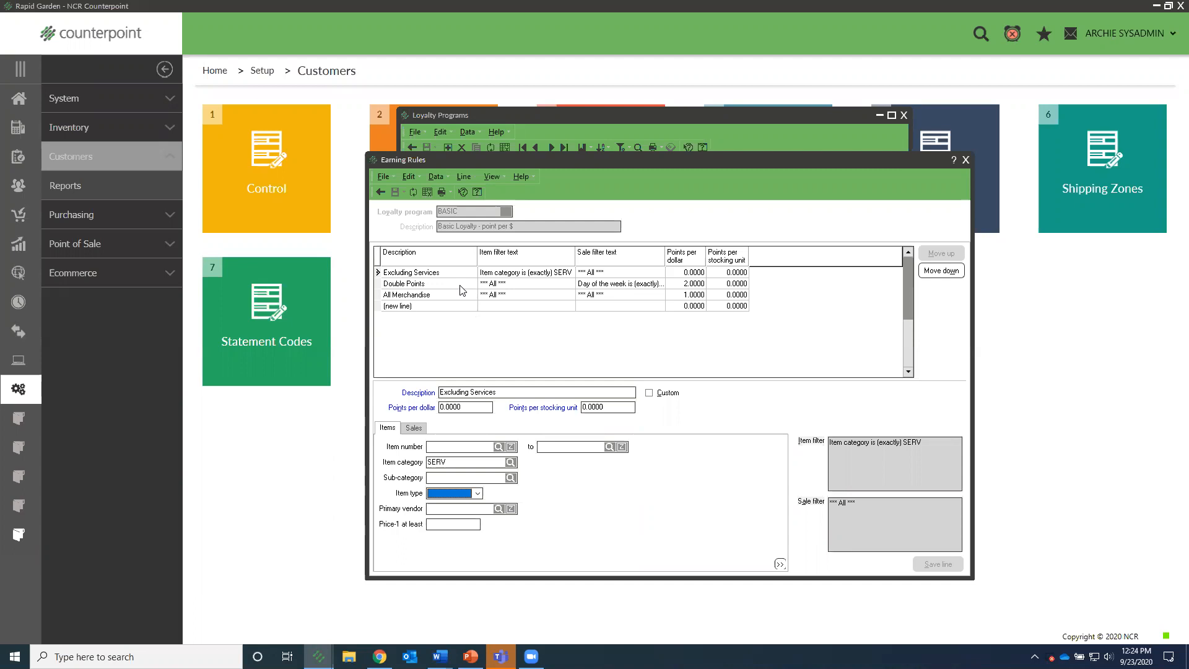
Review the order of the earning rules, checking Excluding Services first and then selecting the All Merchandise rule
left_click(485, 350)
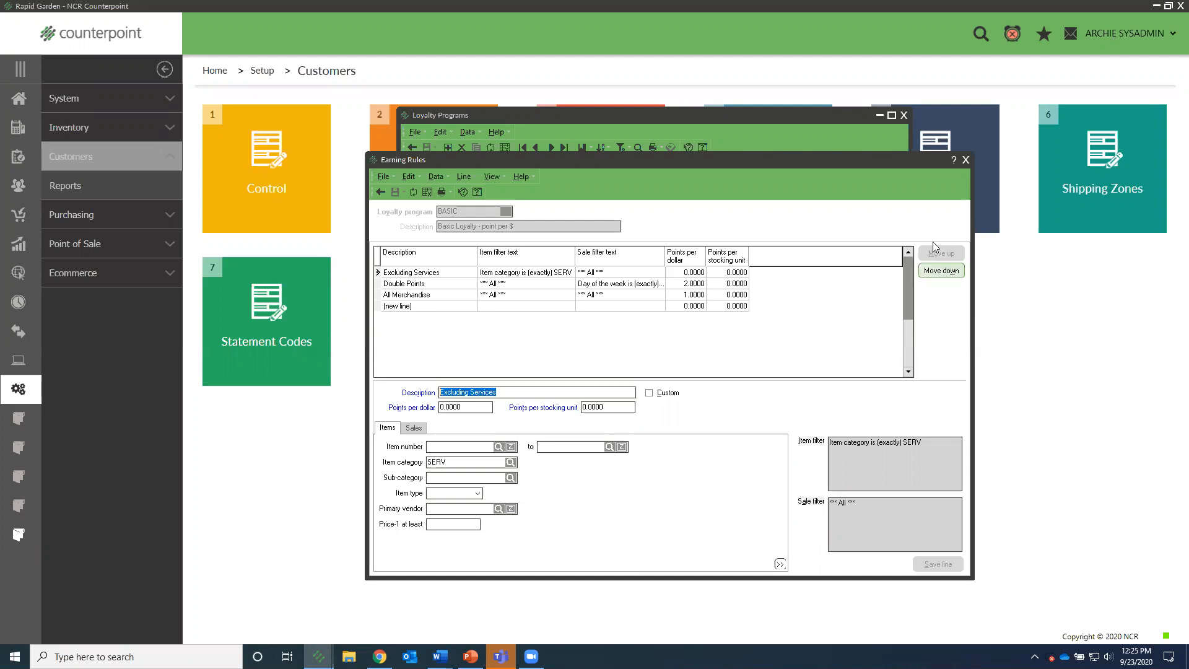
left_click(489, 296)
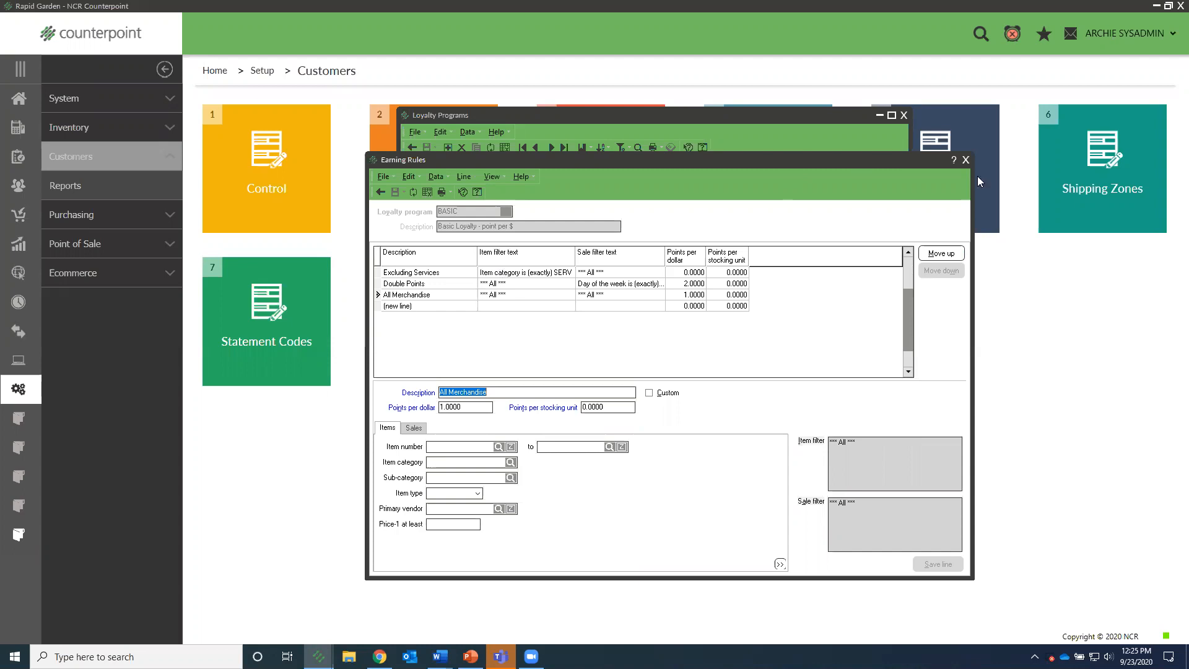
Leave the earning rules and review the BASIC program's value per point and its minimum and maximum redeemable points per ticket
left_click(966, 160)
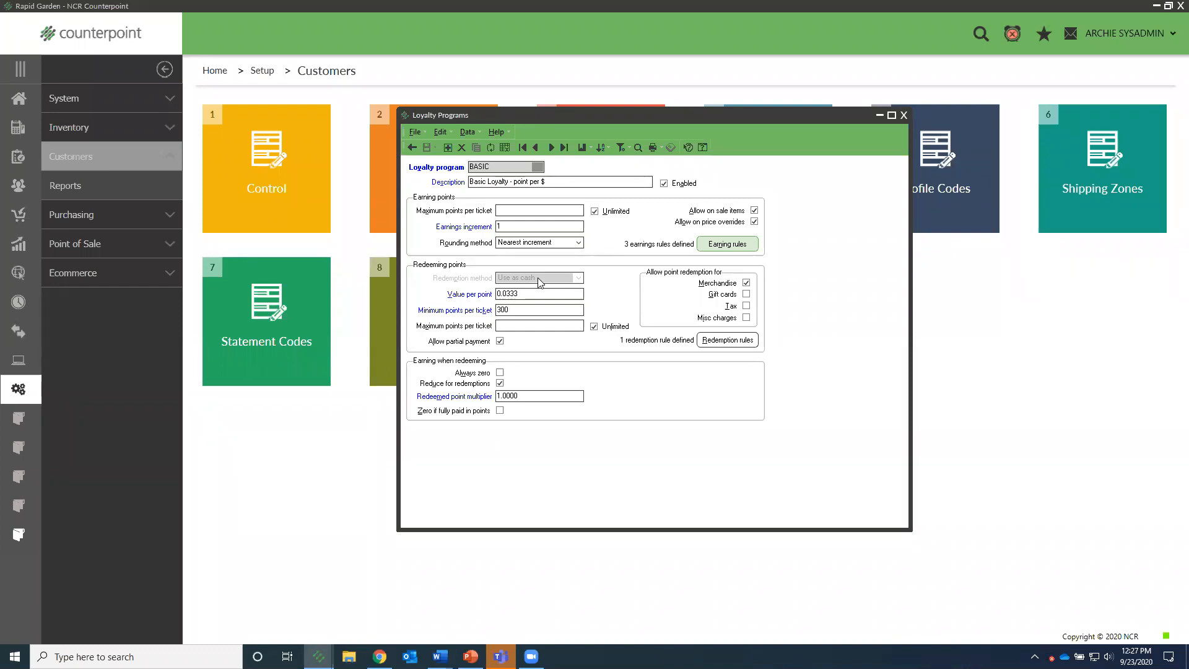
left_click_drag(524, 294, 479, 300)
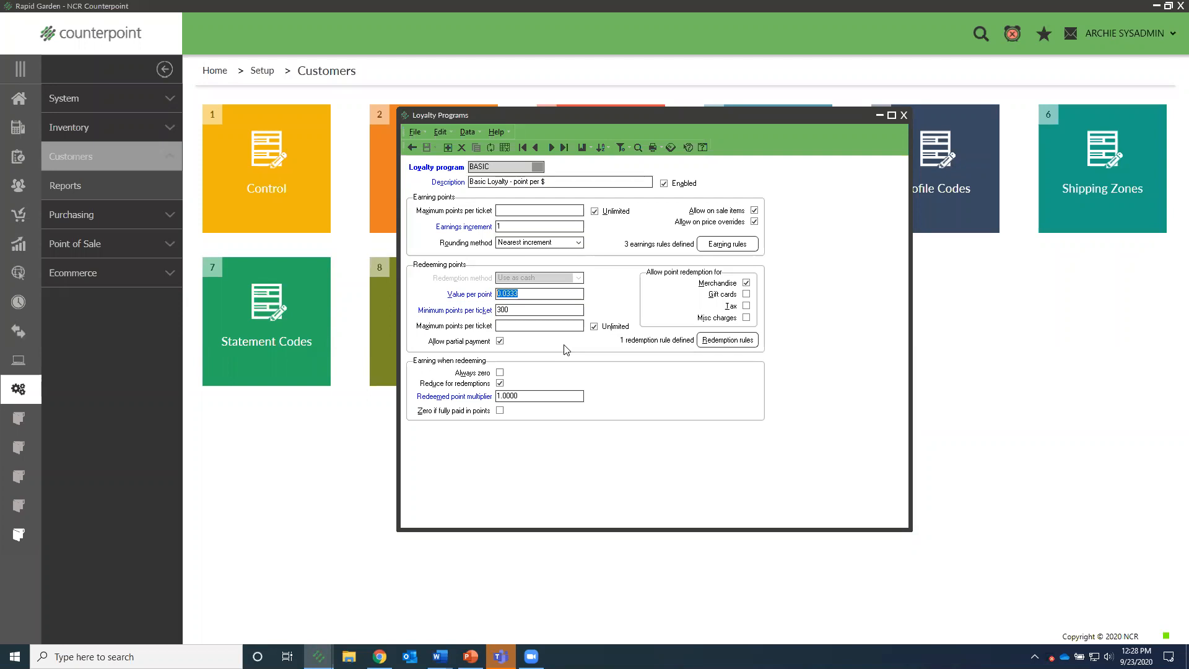
left_click(526, 308)
left_click_drag(525, 308, 490, 308)
left_click(538, 327)
Examine the No Restrictions! redemption rule of the BASIC program, checking its item and sales filter fields without changing them
left_click(718, 340)
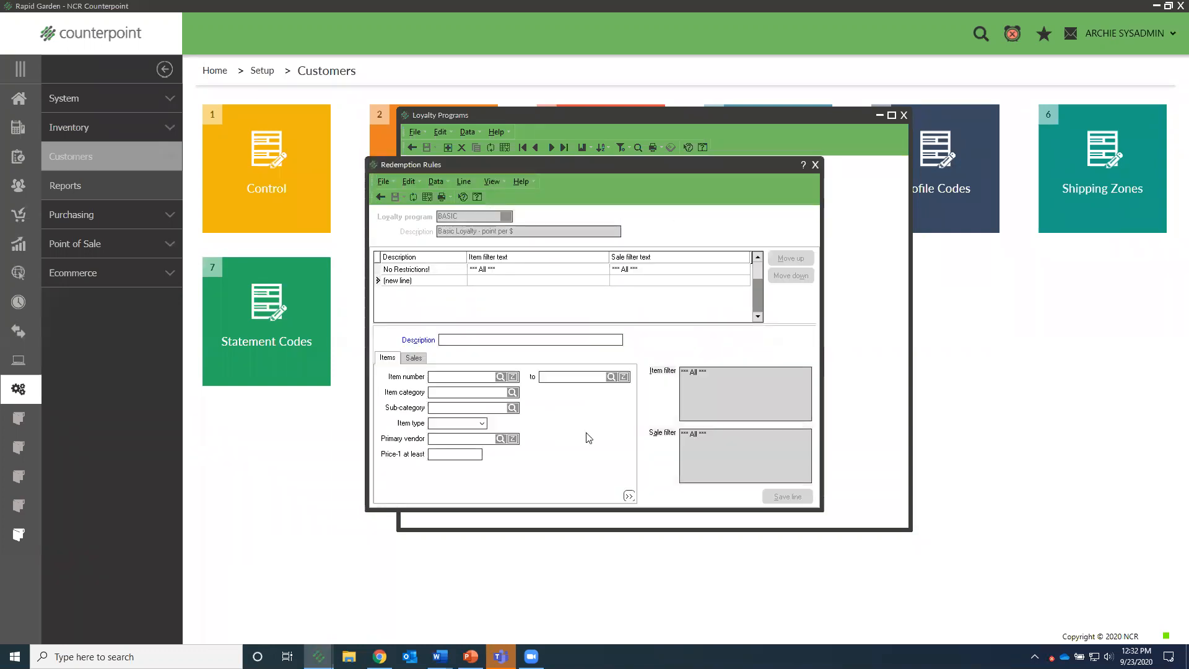
left_click(433, 270)
left_click(487, 340)
left_click_drag(487, 340, 433, 341)
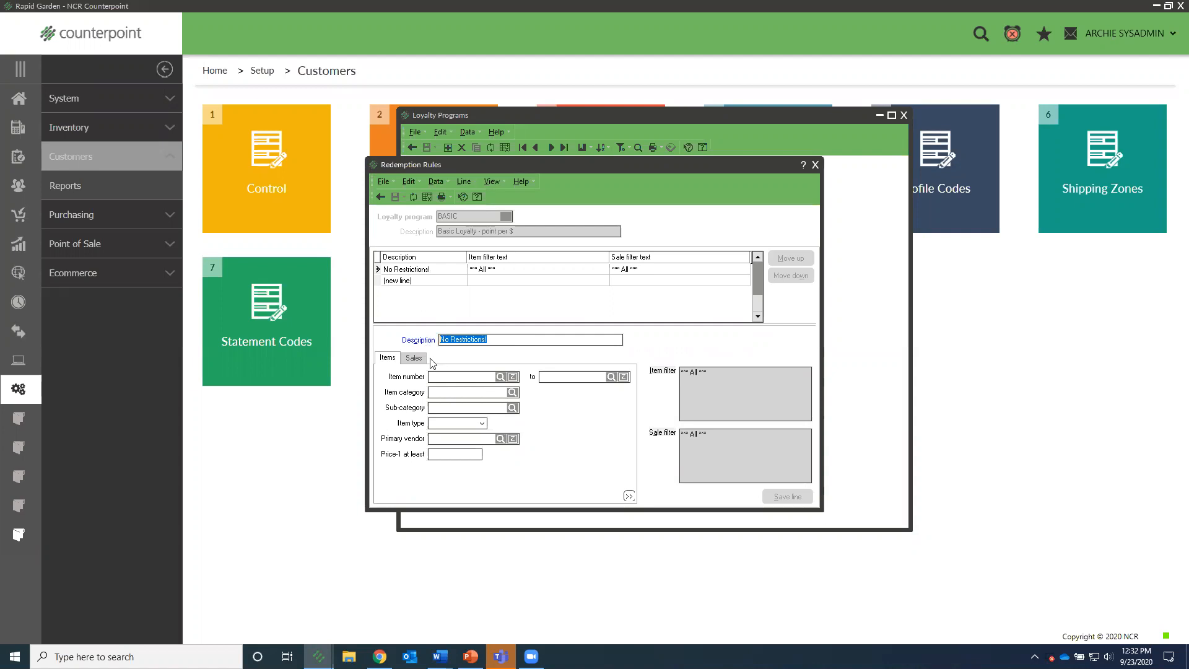
left_click(414, 359)
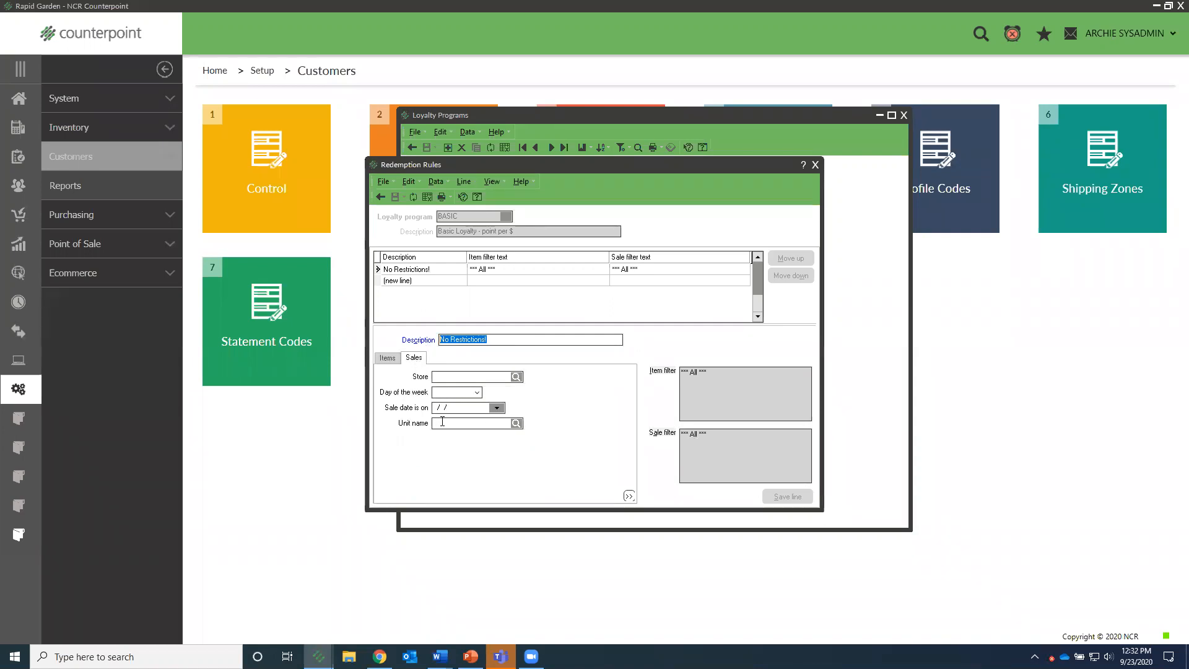
left_click(390, 359)
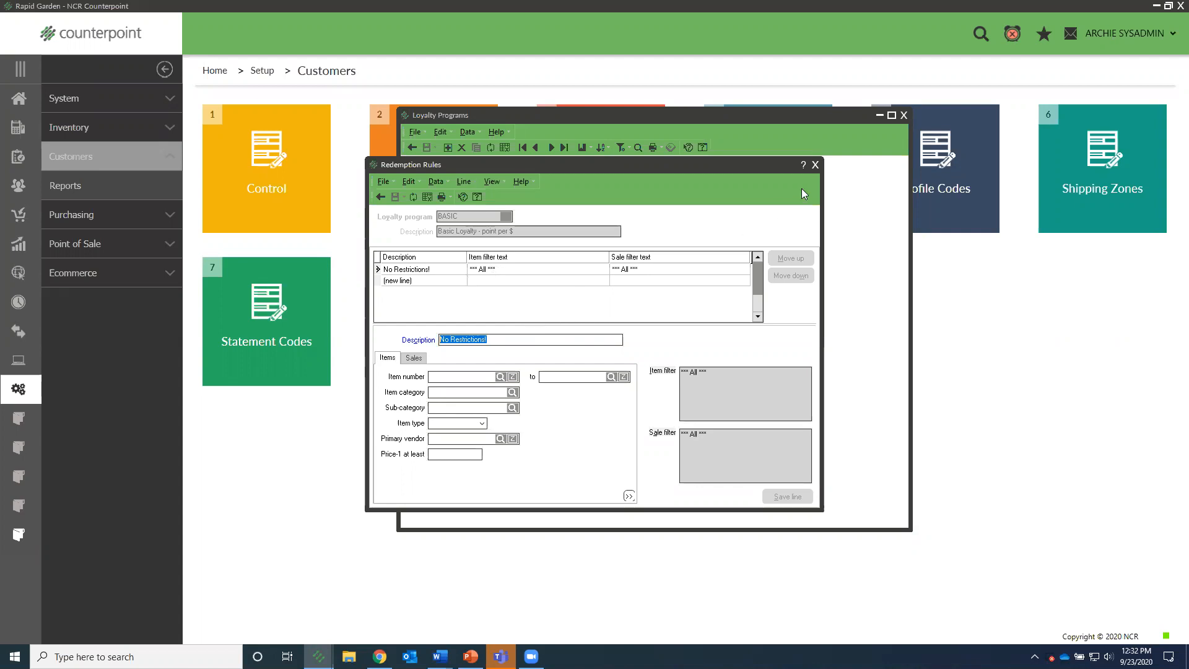
left_click(815, 165)
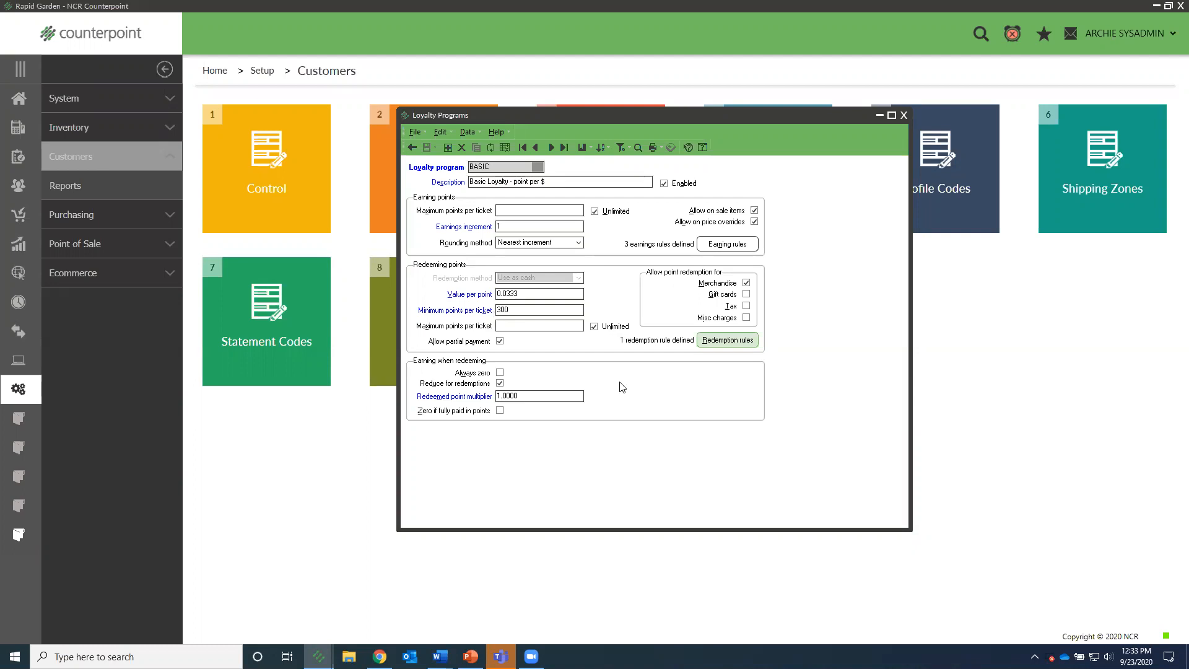
Review the Always zero option and redeemed point multiplier for earning when redeeming, and close the loyalty program setup
left_click(479, 374)
left_click(500, 373)
left_click_drag(522, 397, 478, 403)
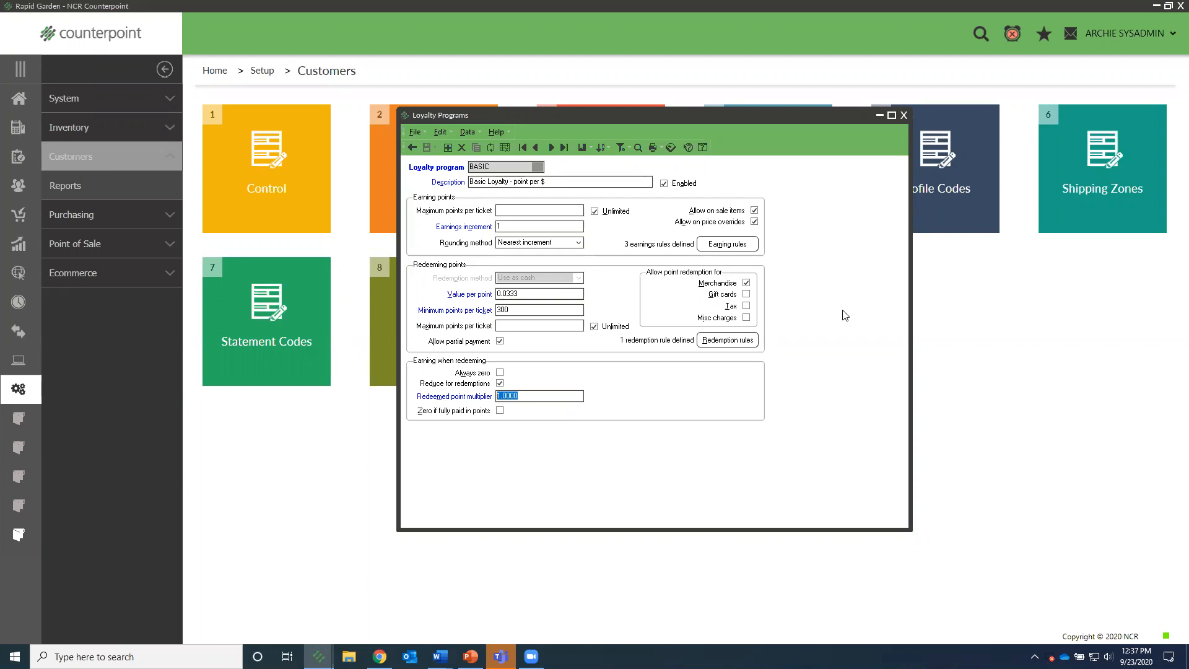
left_click(905, 115)
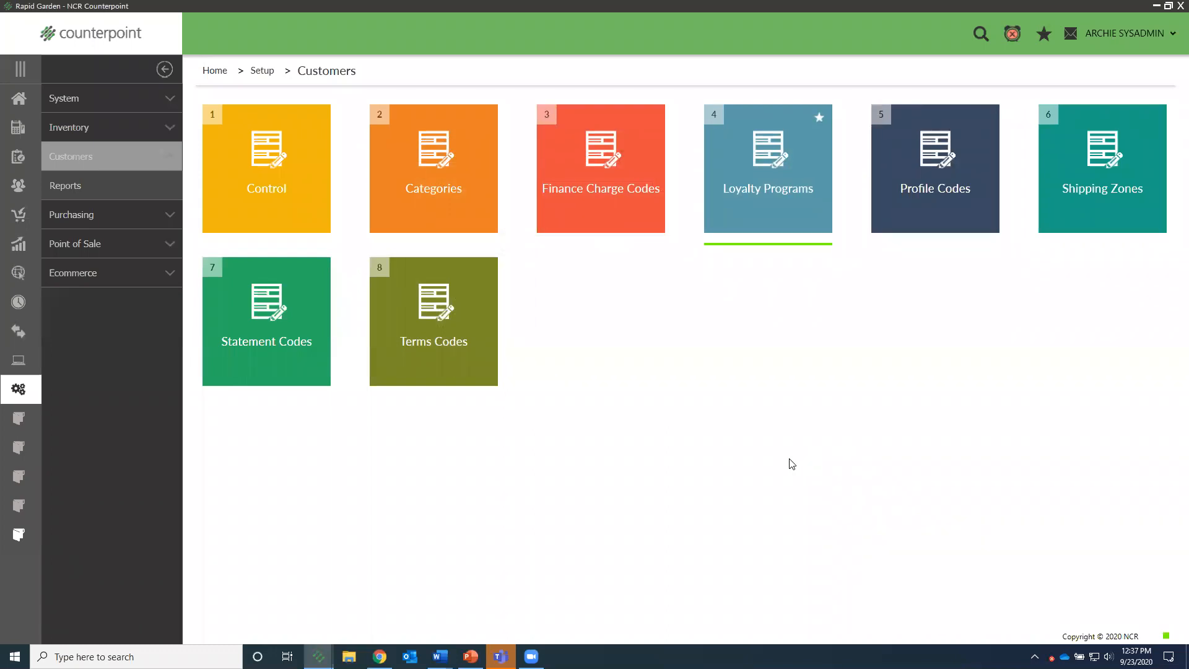
Open the San Diego A/R customer's record, finding it by first name in the customer lookup
left_click(18, 97)
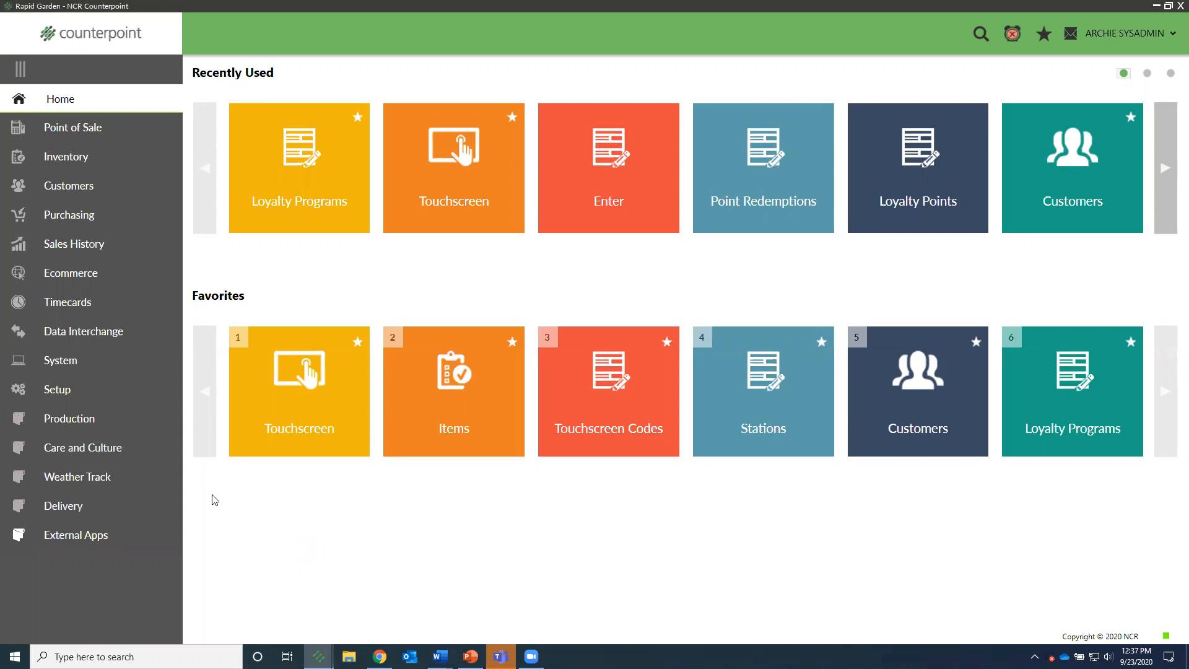
left_click(69, 189)
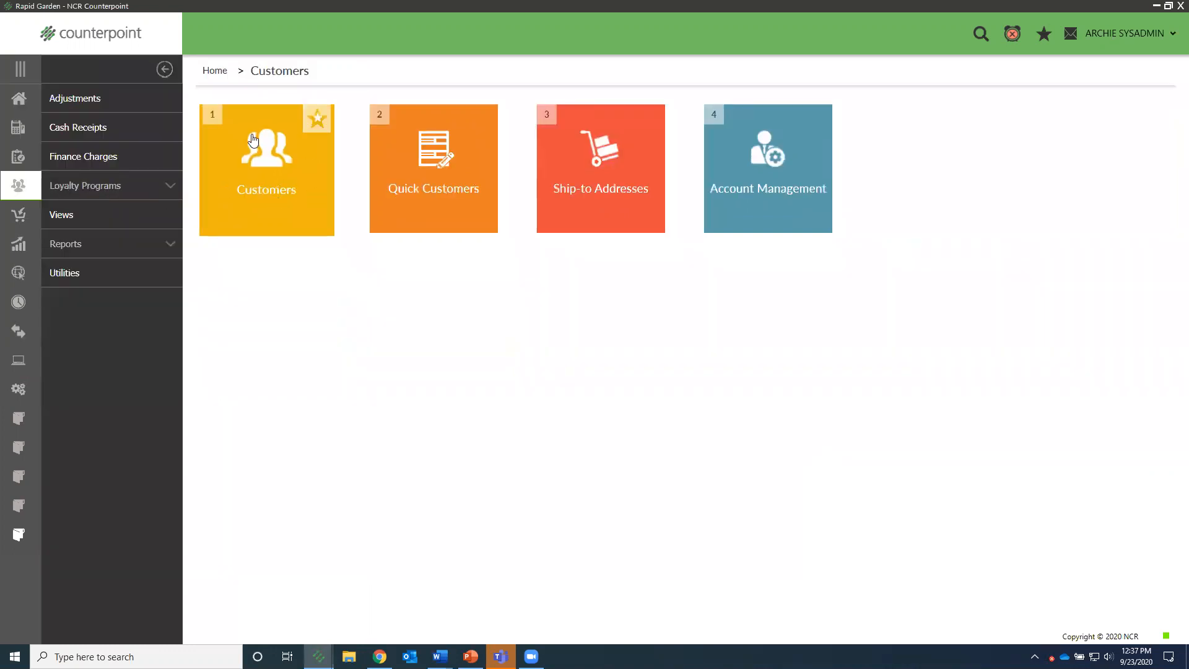
left_click(258, 193)
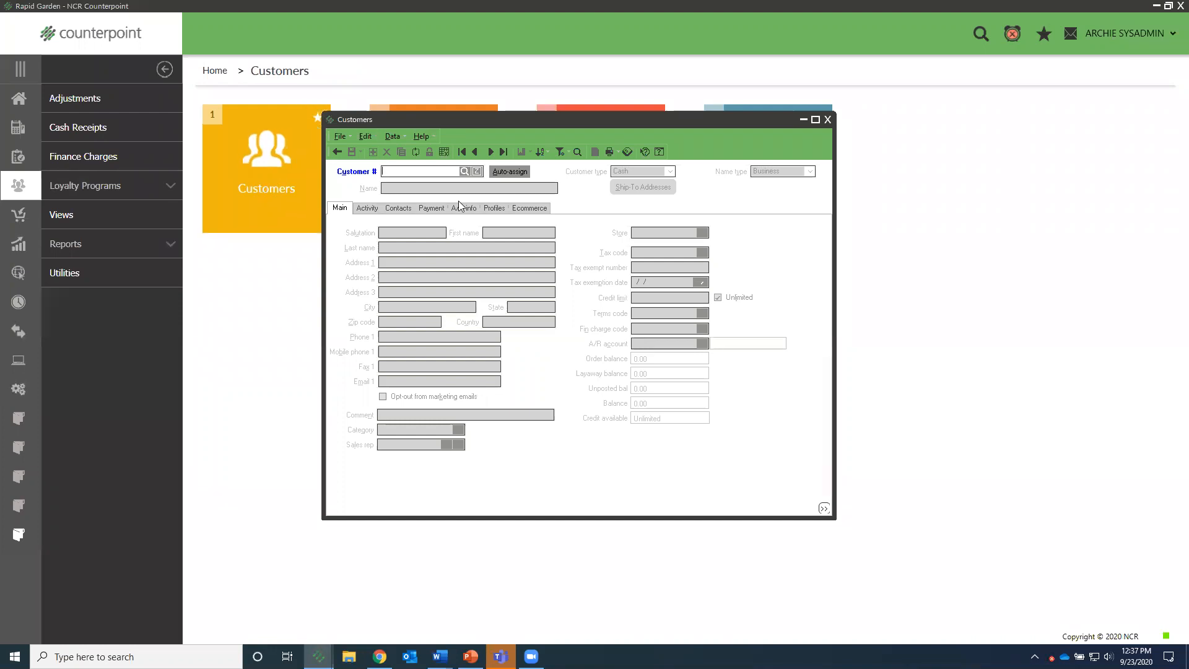
left_click(465, 171)
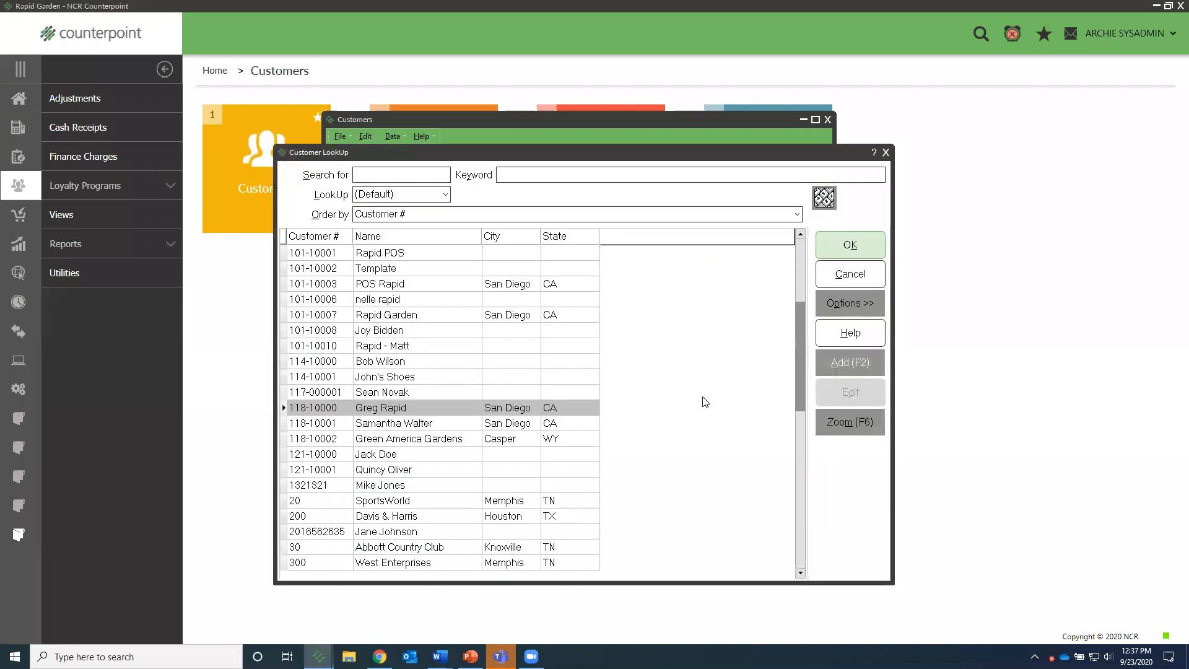
type("greg")
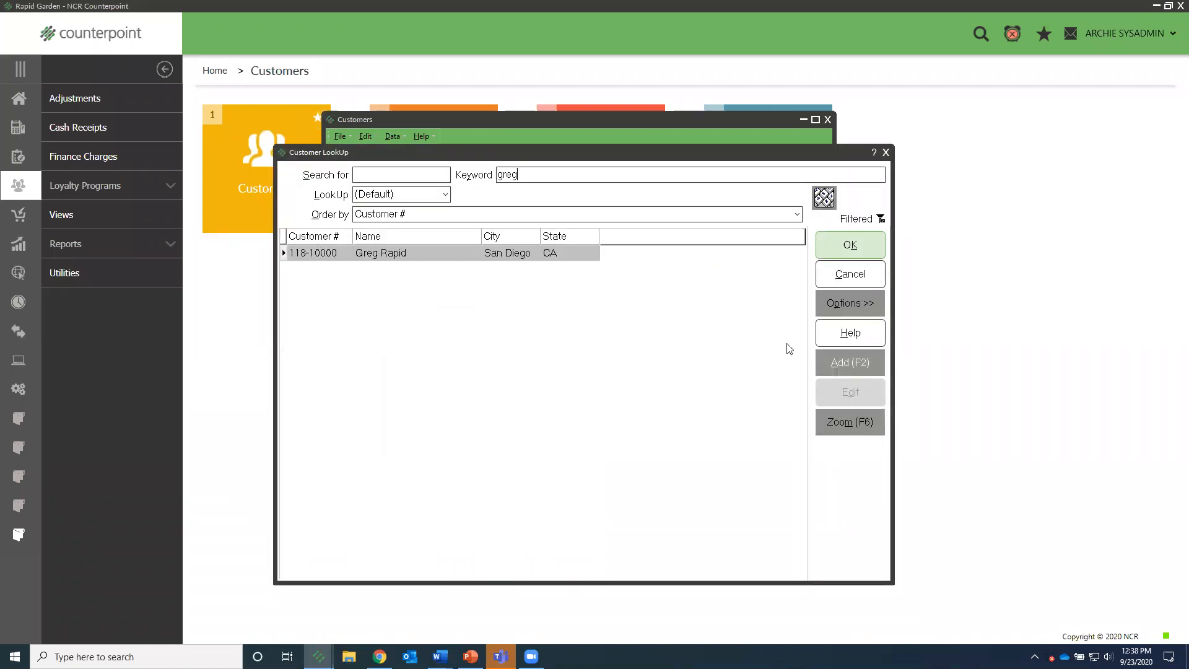
left_click(847, 255)
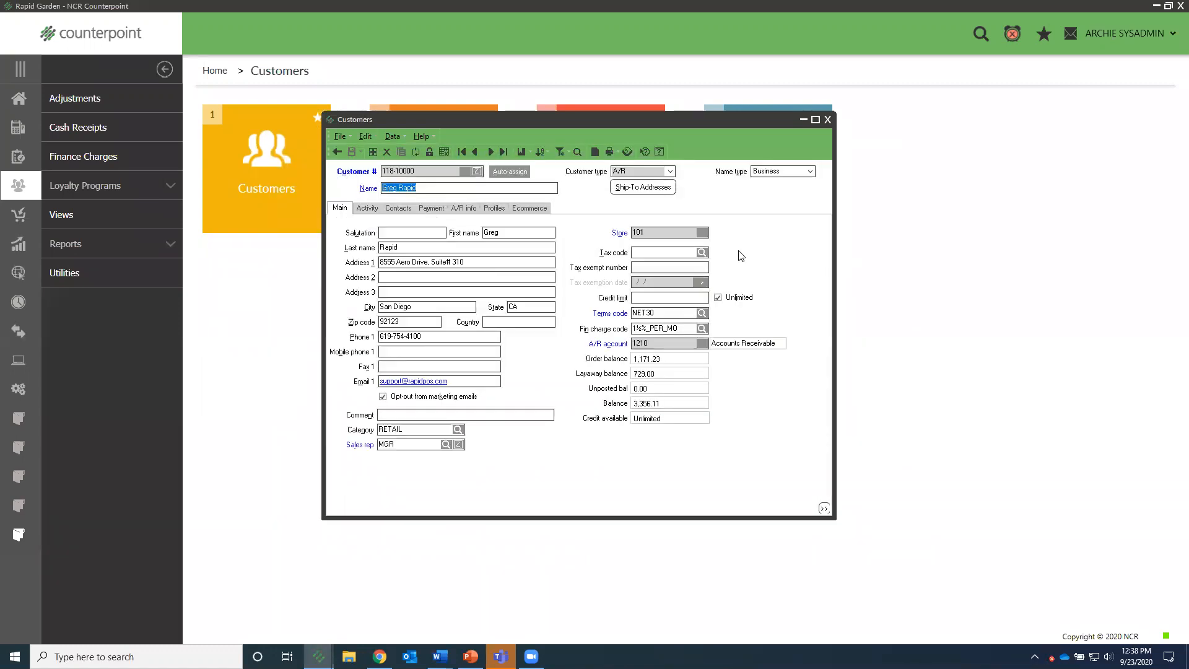
Enable protected changes, assign the BASIC loyalty program in the customer's activity settings, save the record and disable protected changes again
left_click(373, 209)
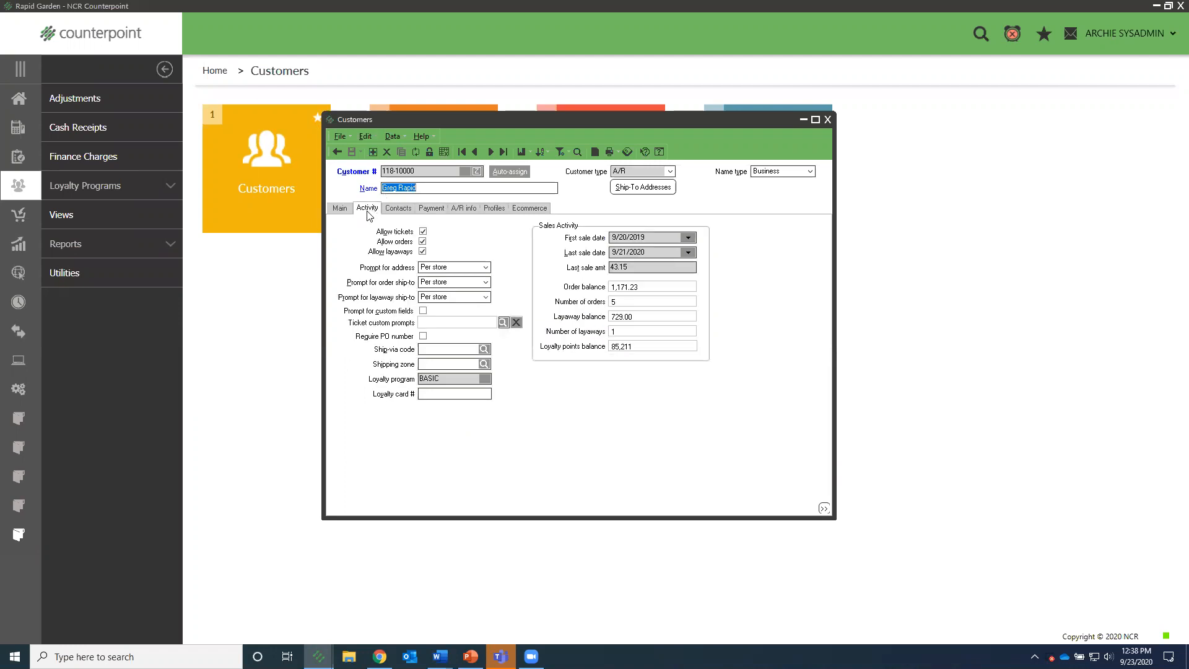
left_click(439, 379)
left_click(430, 153)
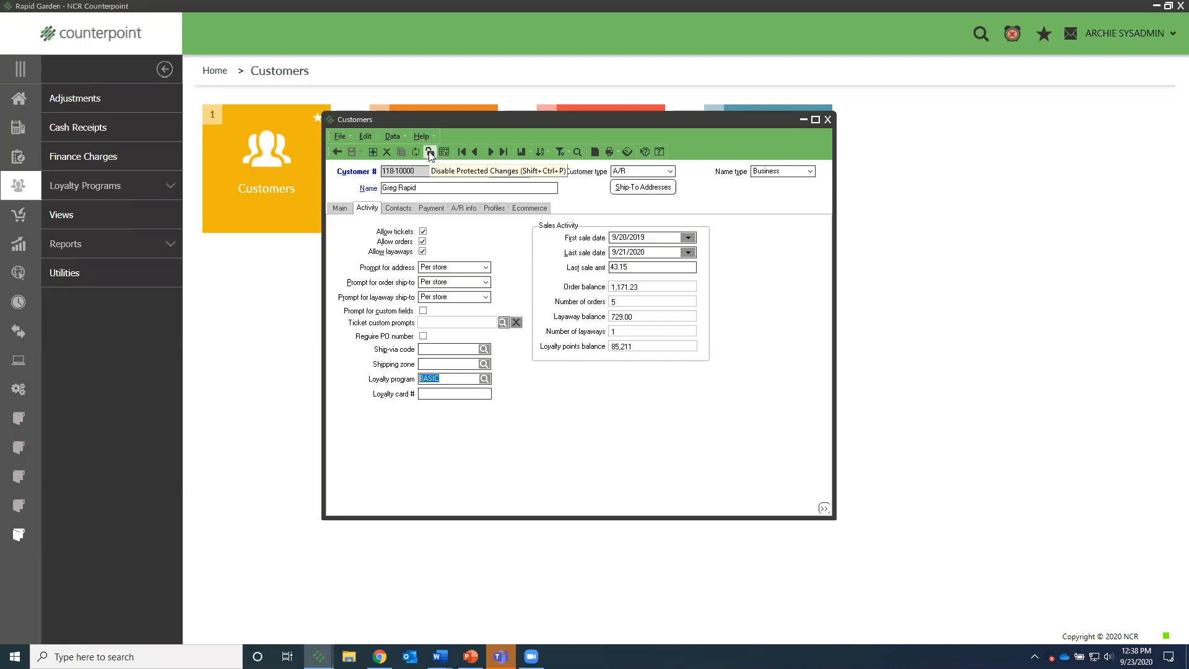
left_click(430, 153)
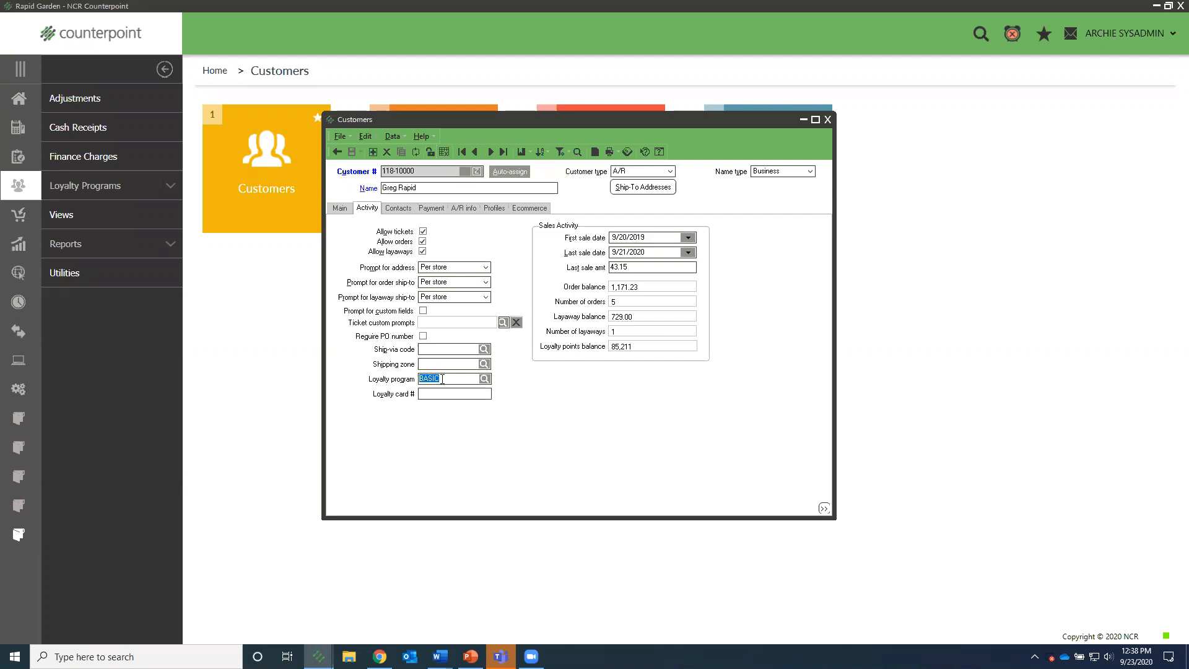
left_click(484, 379)
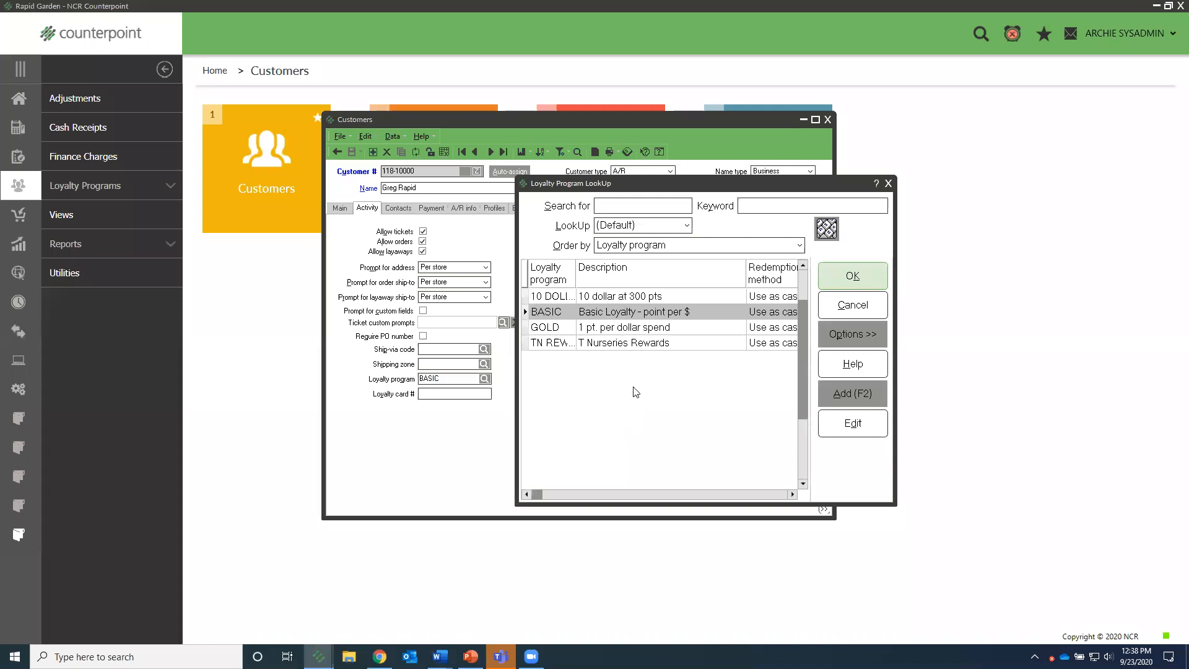
left_click(869, 280)
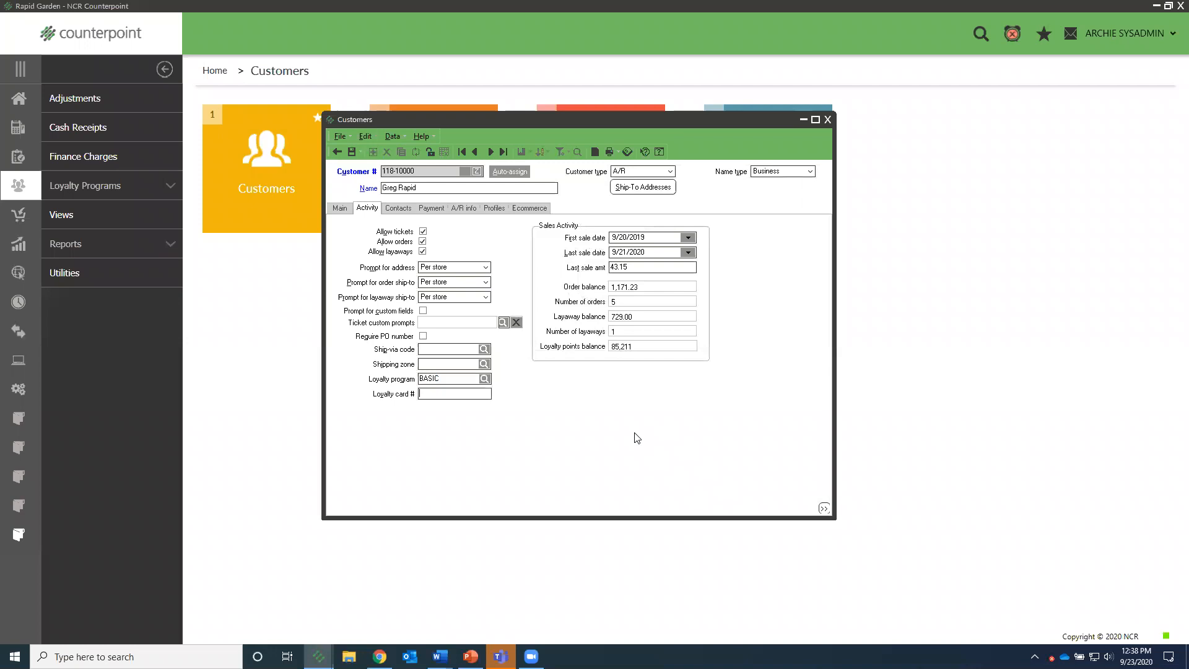
left_click(351, 152)
left_click(430, 152)
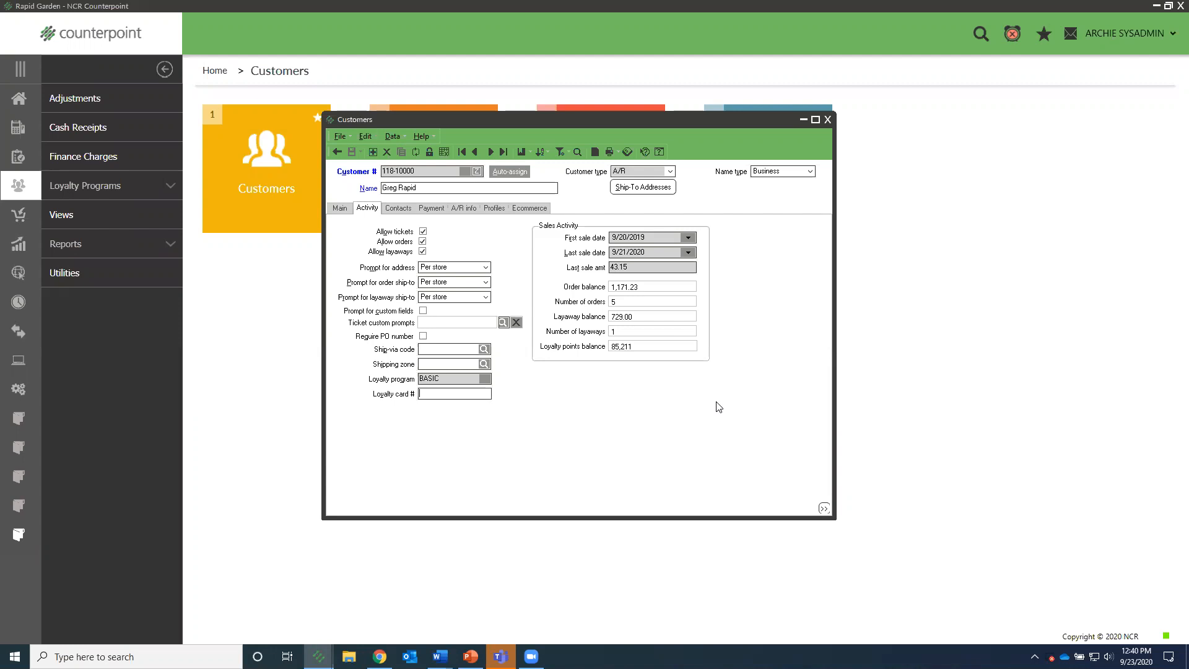
Close the customer record and open Touchscreen ticket entry from the home page favorites
left_click(828, 119)
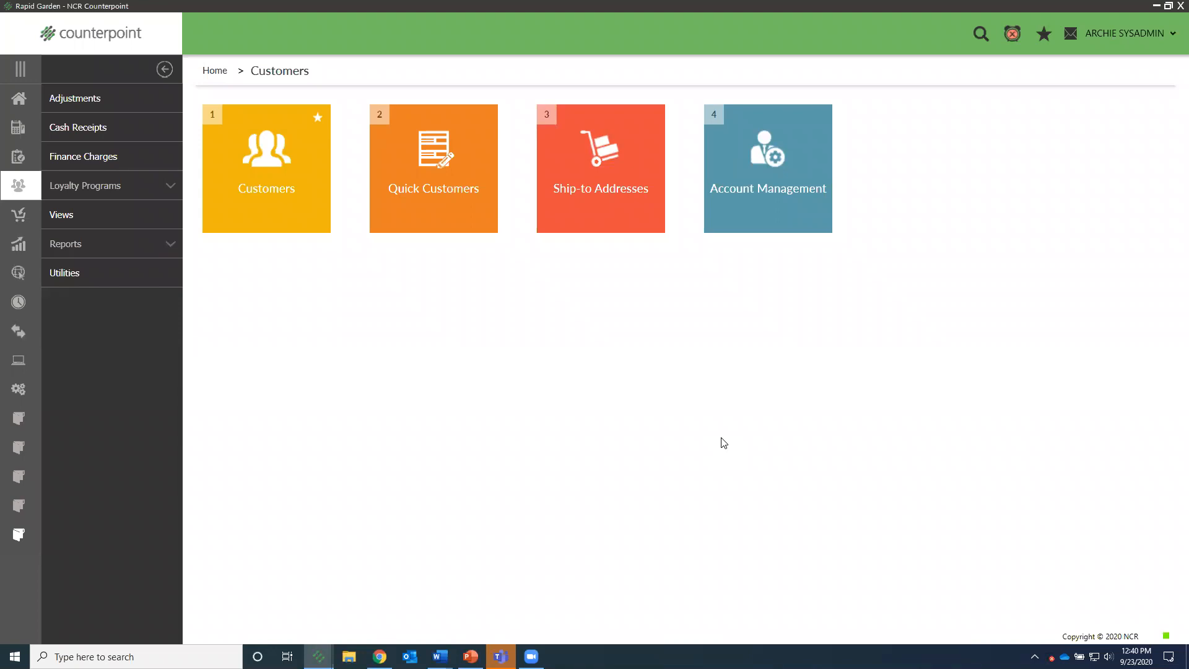
left_click(22, 101)
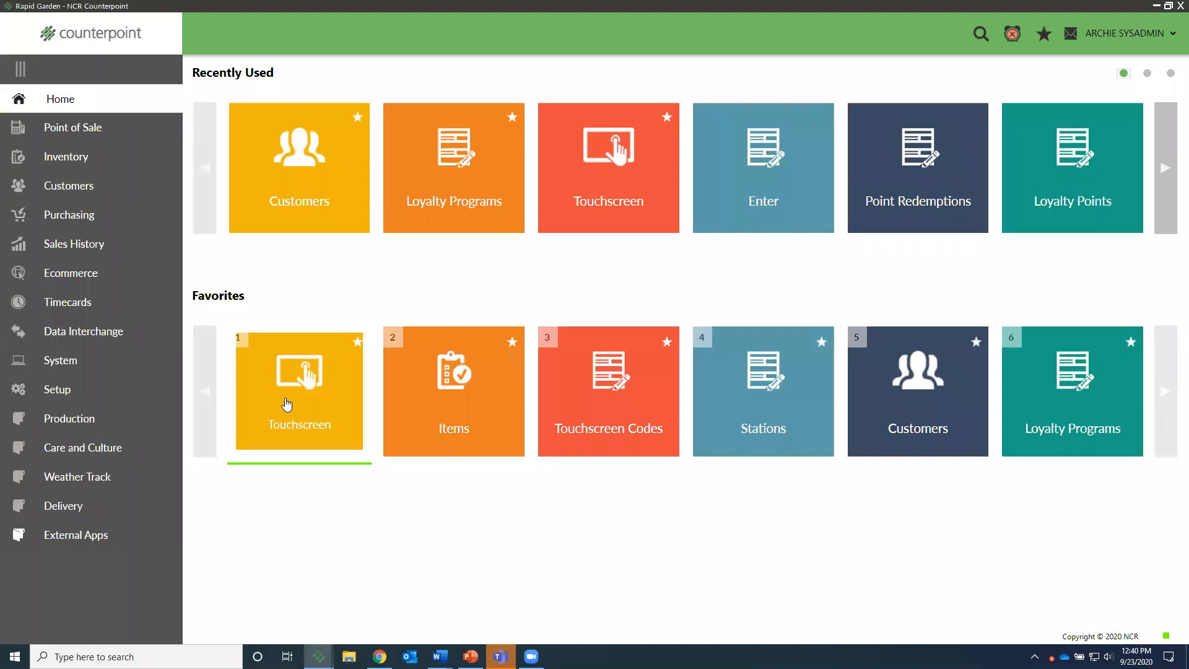
left_click(287, 404)
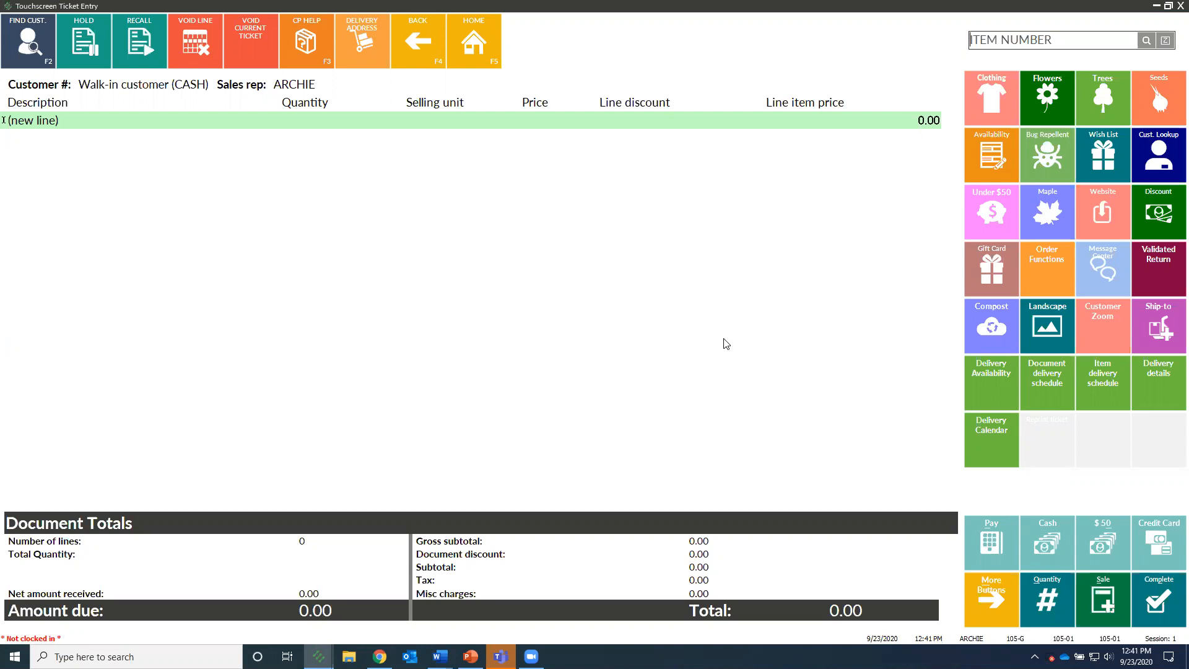
Add the Hydrangea, Ayesha 5g, the Heavy Rim Pot (item 3100) and the Delivery Service Fee (item 105201) to the ticket
type("1")
key("Return")
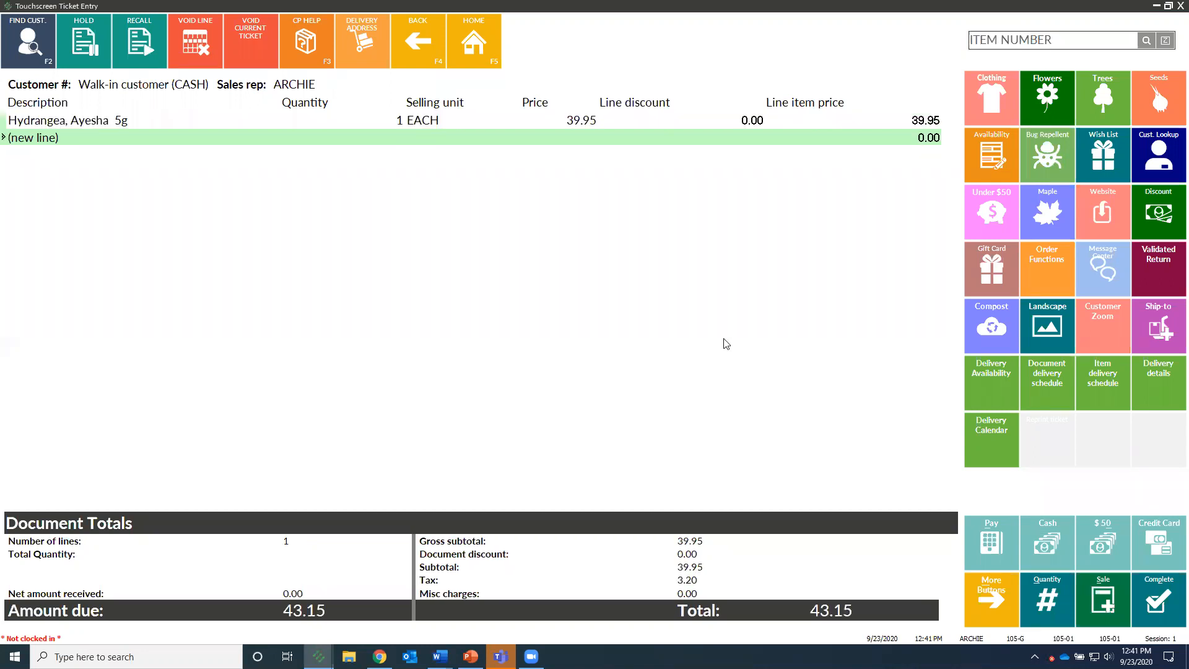
type("3100")
key("Return")
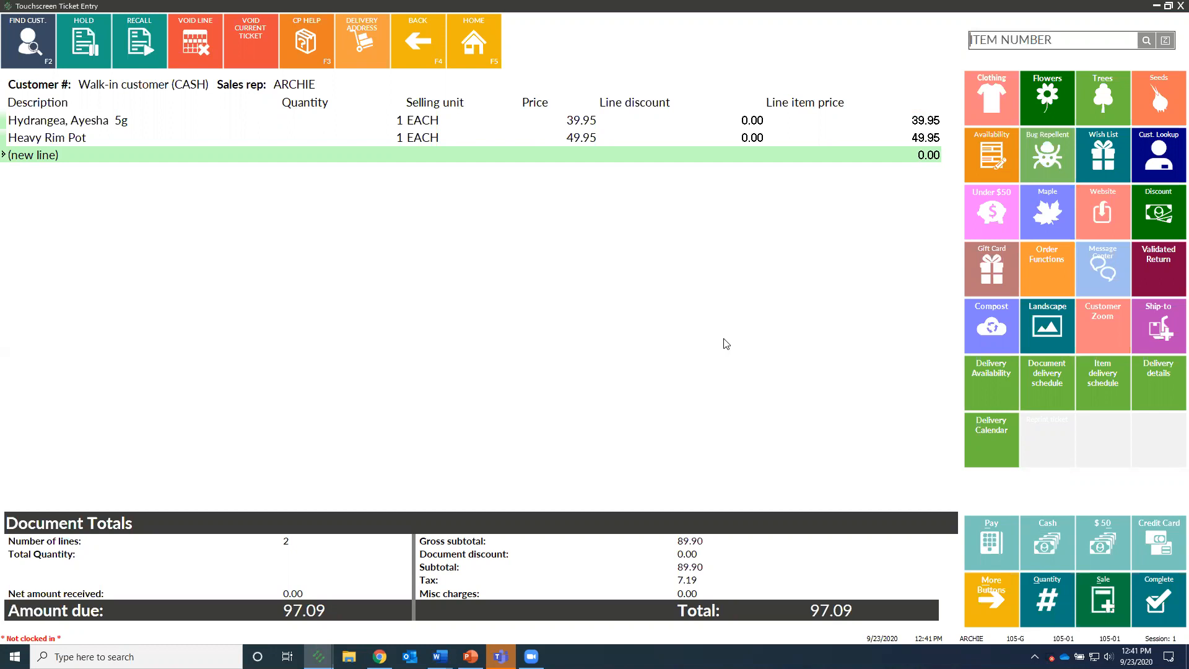
type("105201")
key("Return")
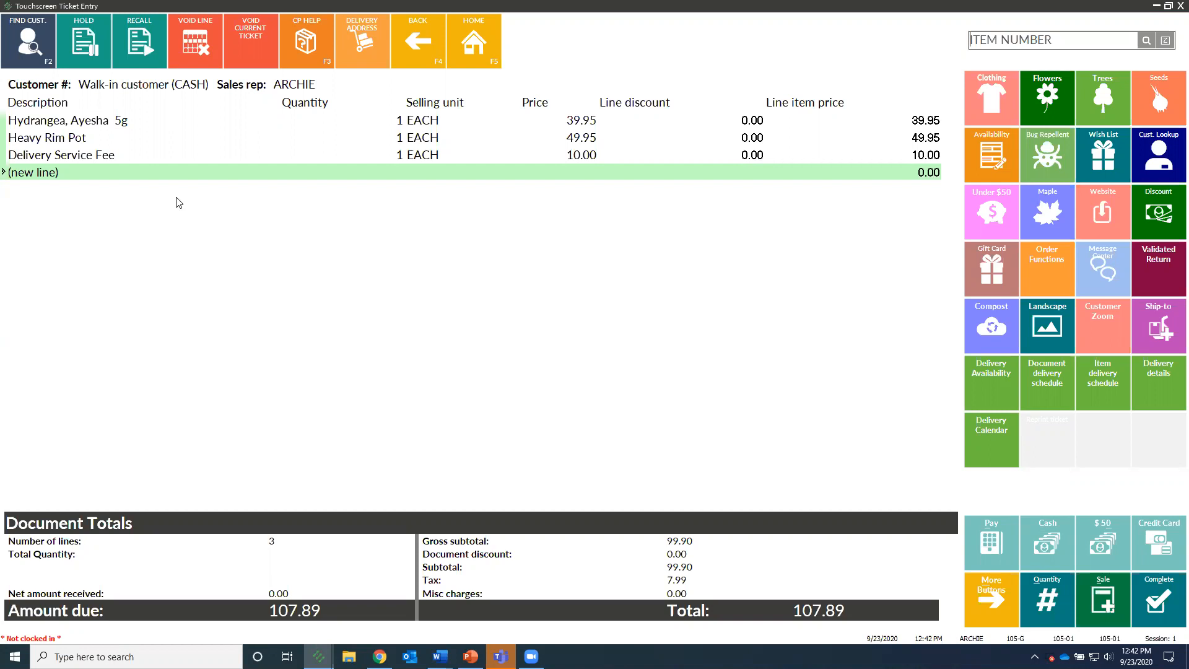
Assign the BASIC loyalty customer to the ticket and pay its full balance in cash
left_click(16, 41)
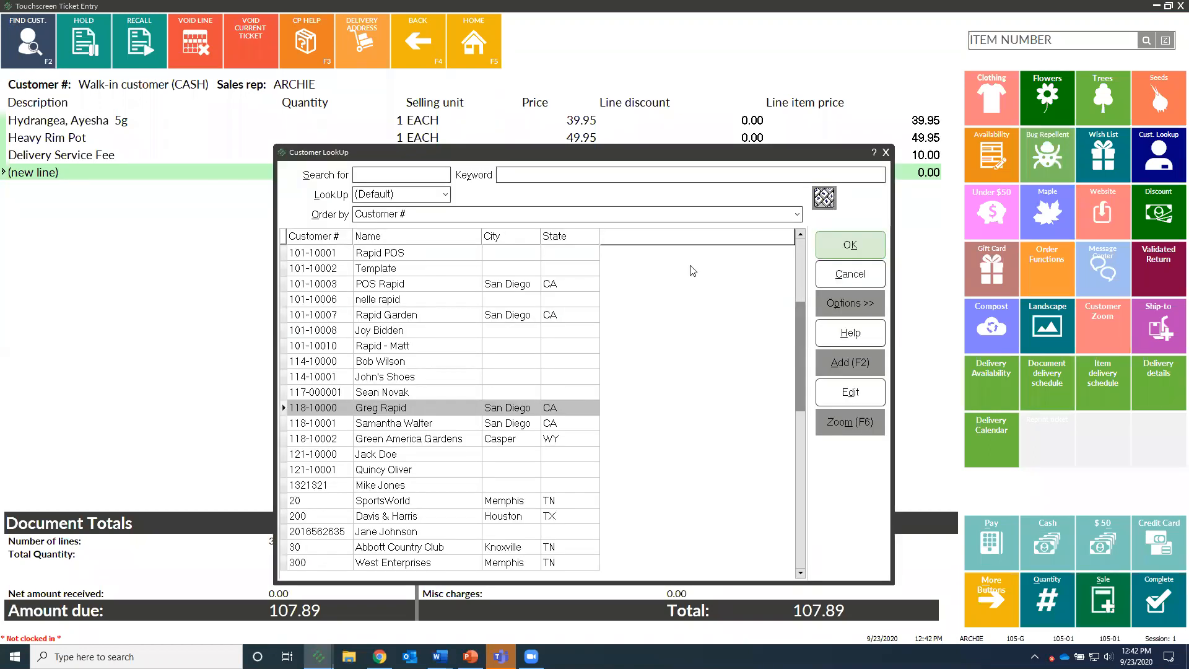
left_click(862, 249)
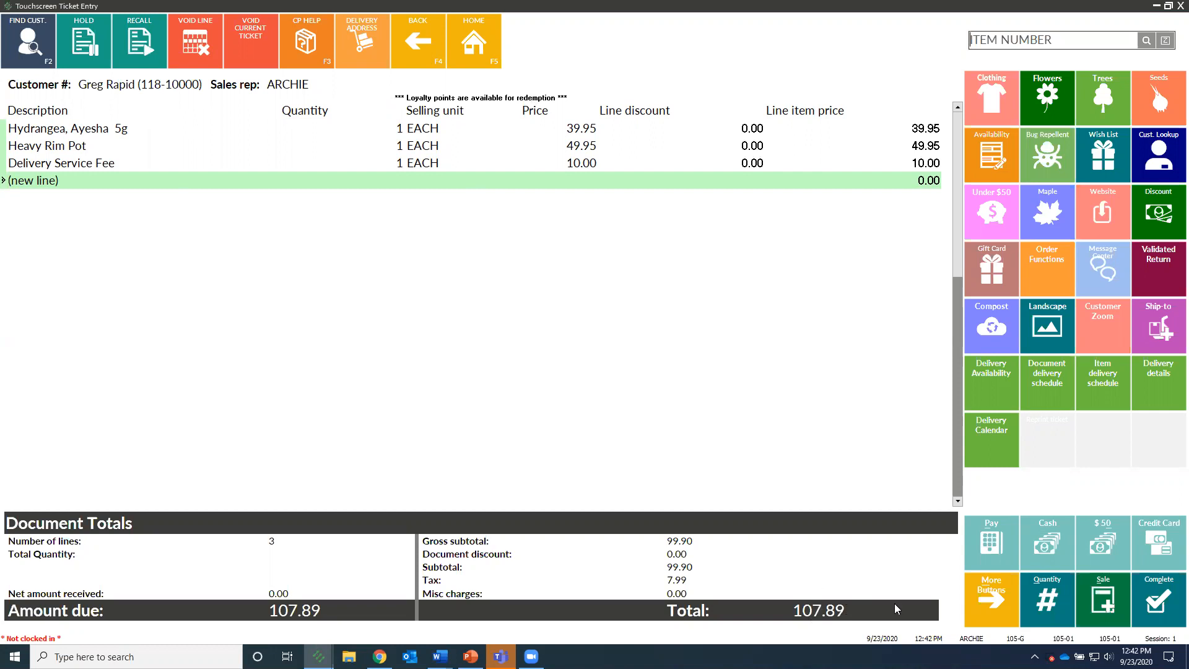
left_click(1041, 547)
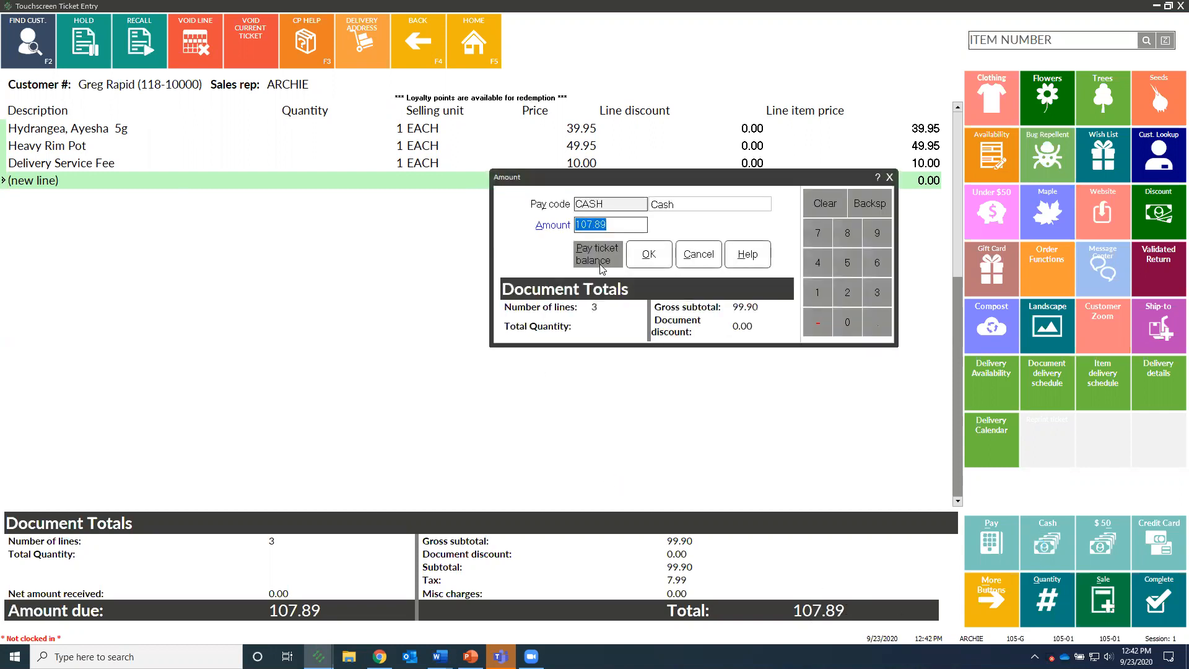
key("Escape")
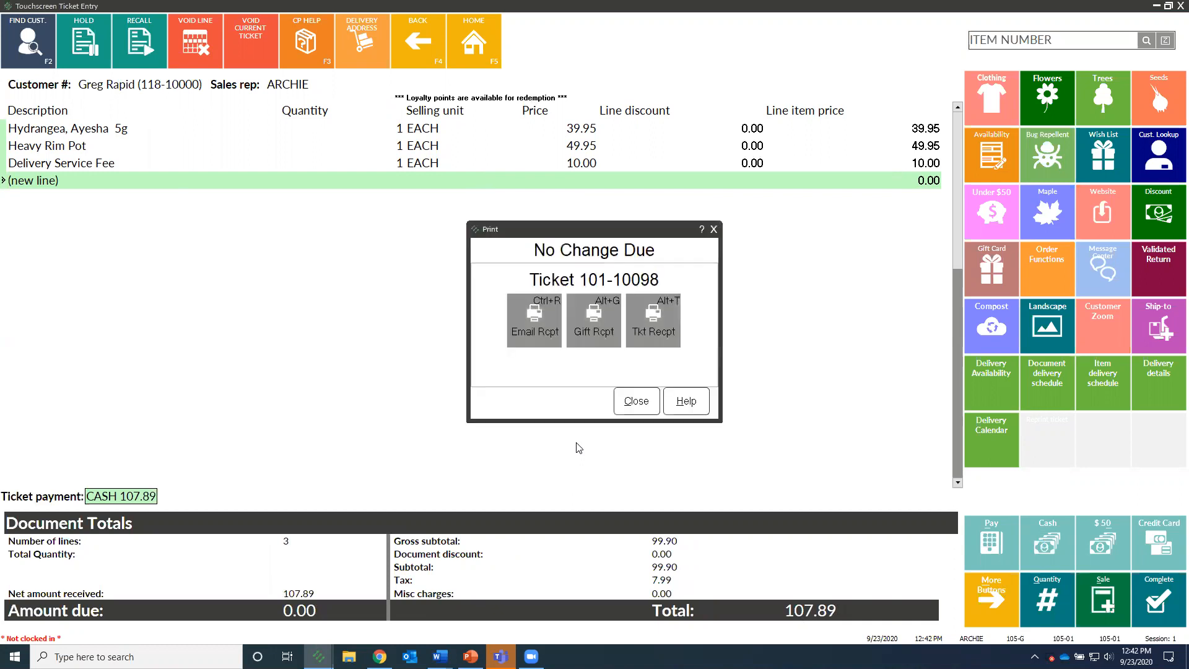
Preview the ticket receipt to check the loyalty points earned and the points balance, and close out the completed sale
left_click(664, 333)
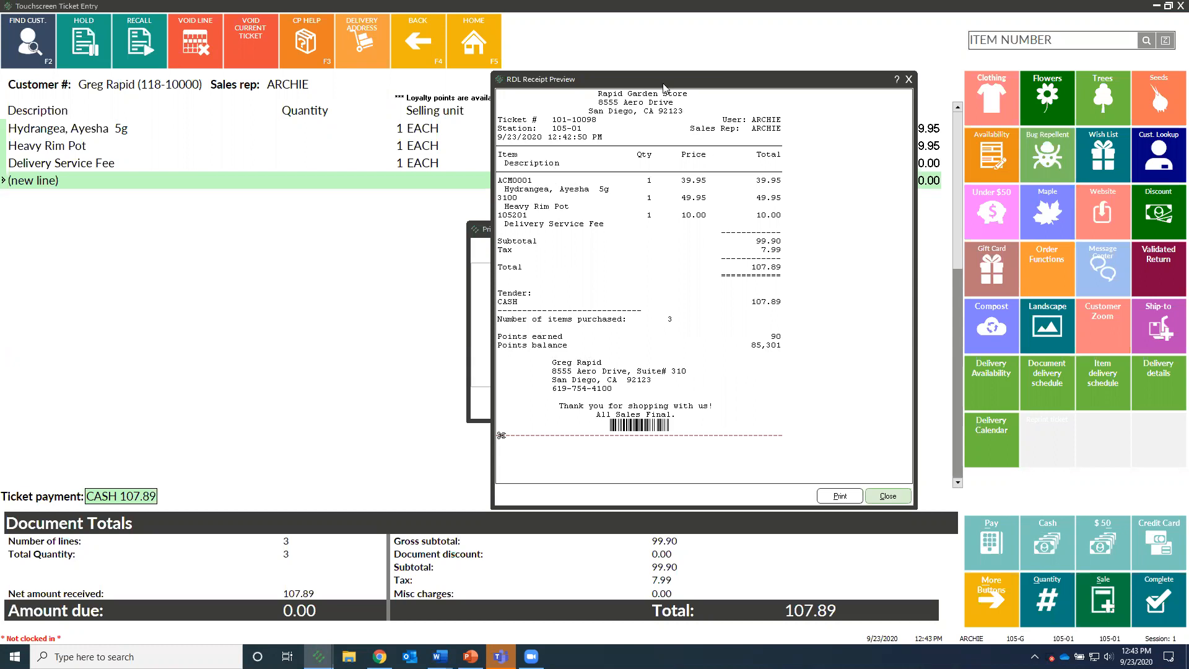
left_click_drag(663, 85, 827, 104)
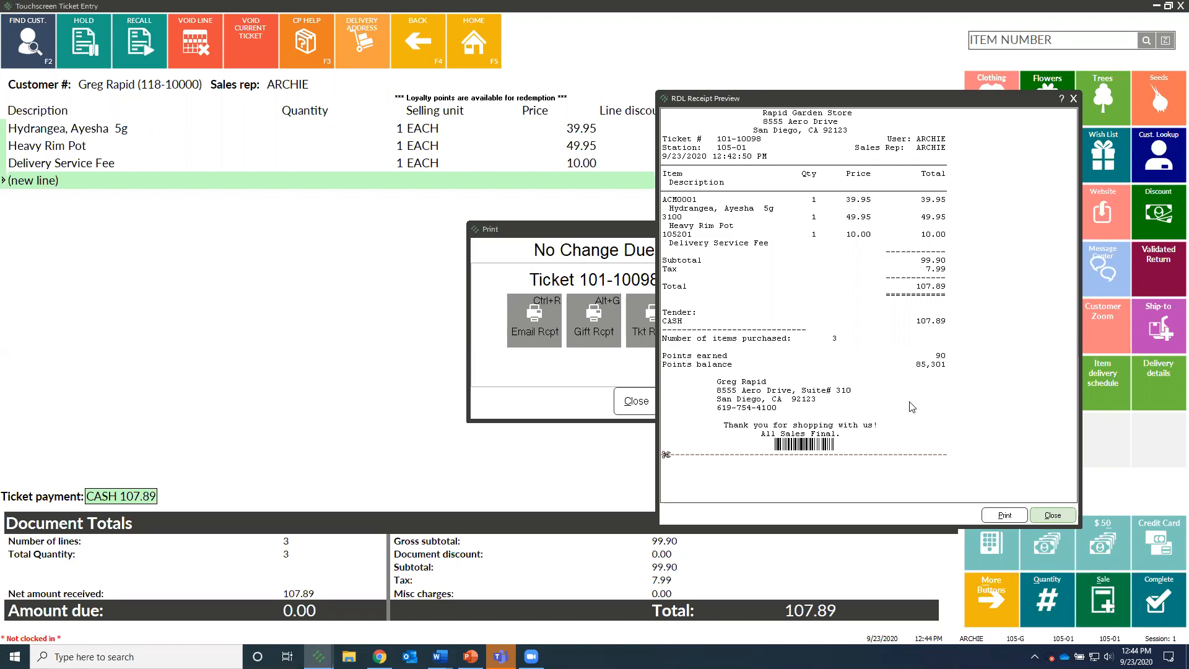
left_click(1047, 517)
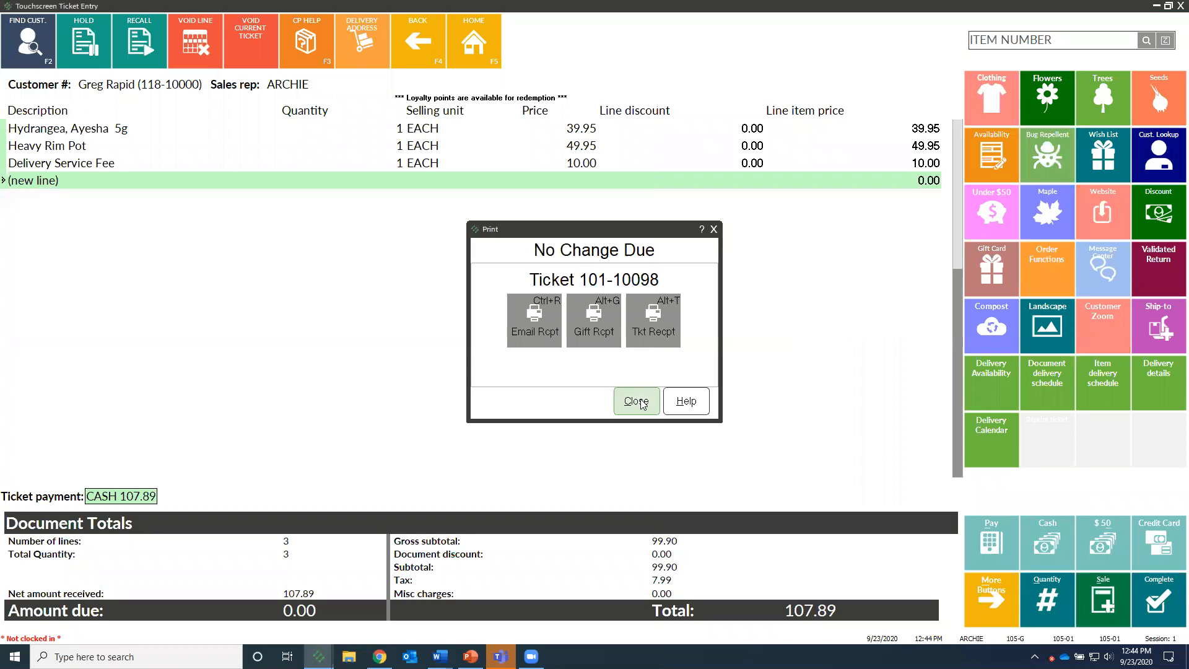
left_click(637, 402)
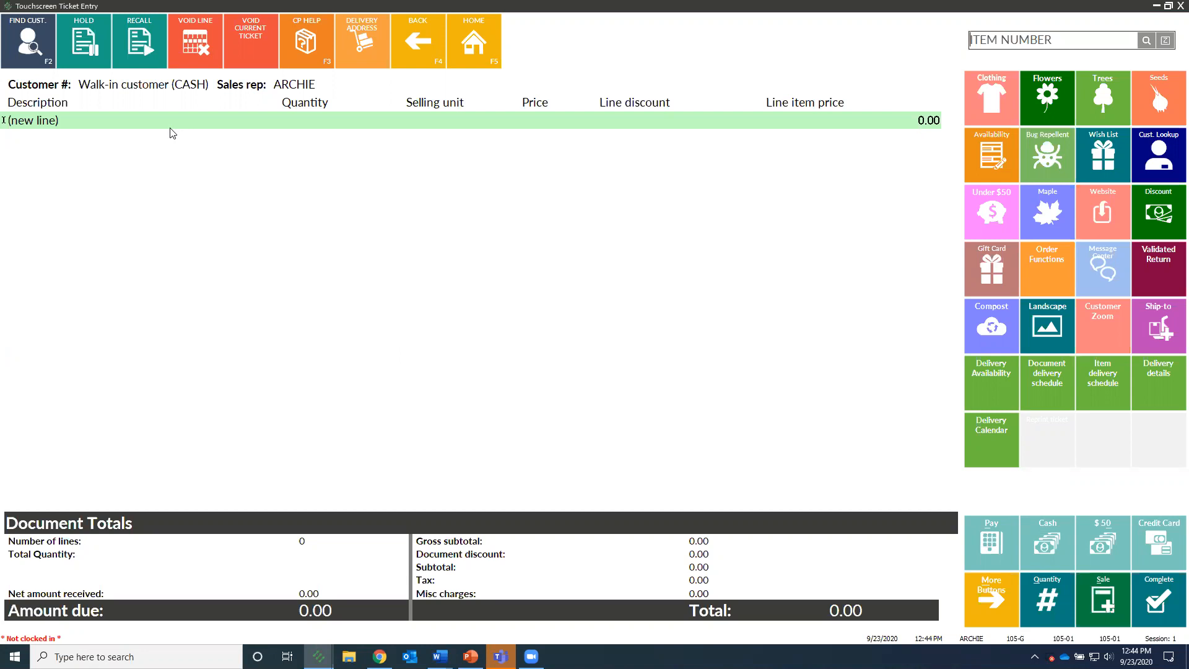
Assign the BASIC loyalty customer to a new ticket and add the Hydrangea, Ayesha 5g and the Summer Squash Seed Pack
left_click(33, 59)
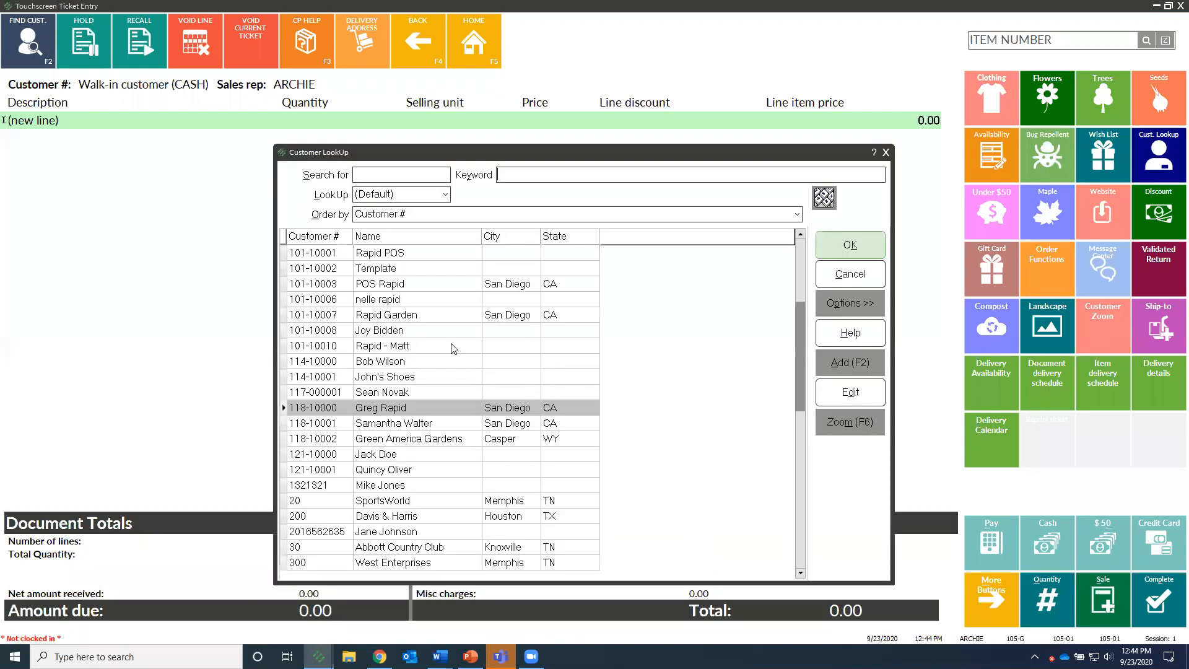
left_click(850, 245)
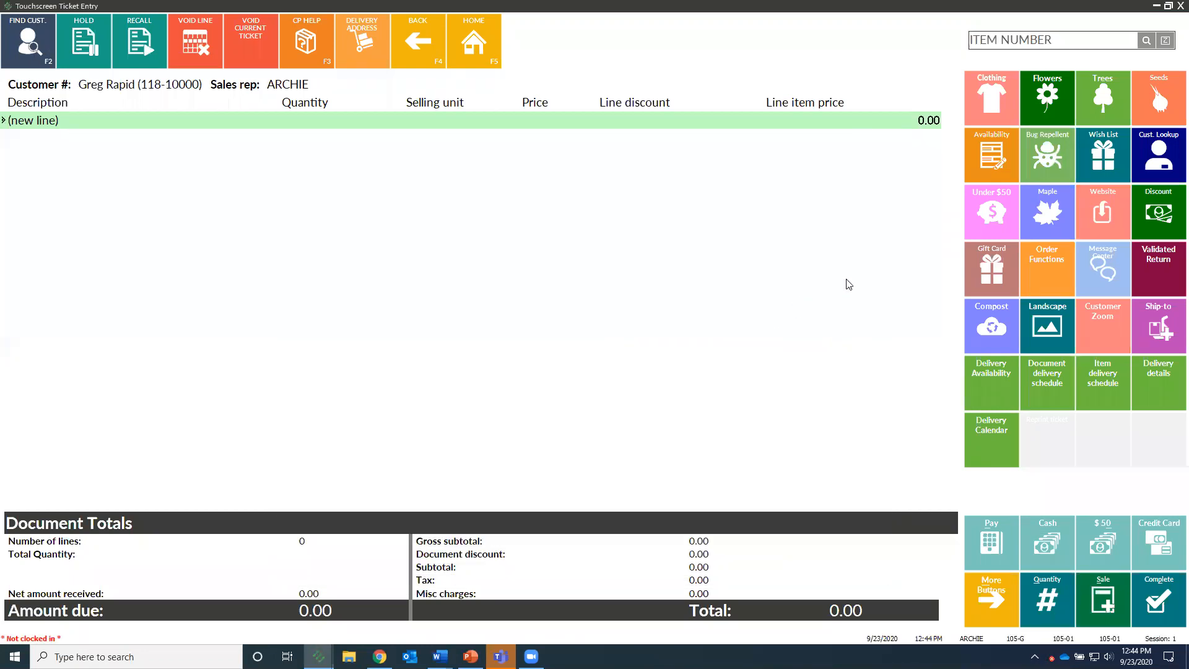
type("1")
key("Return")
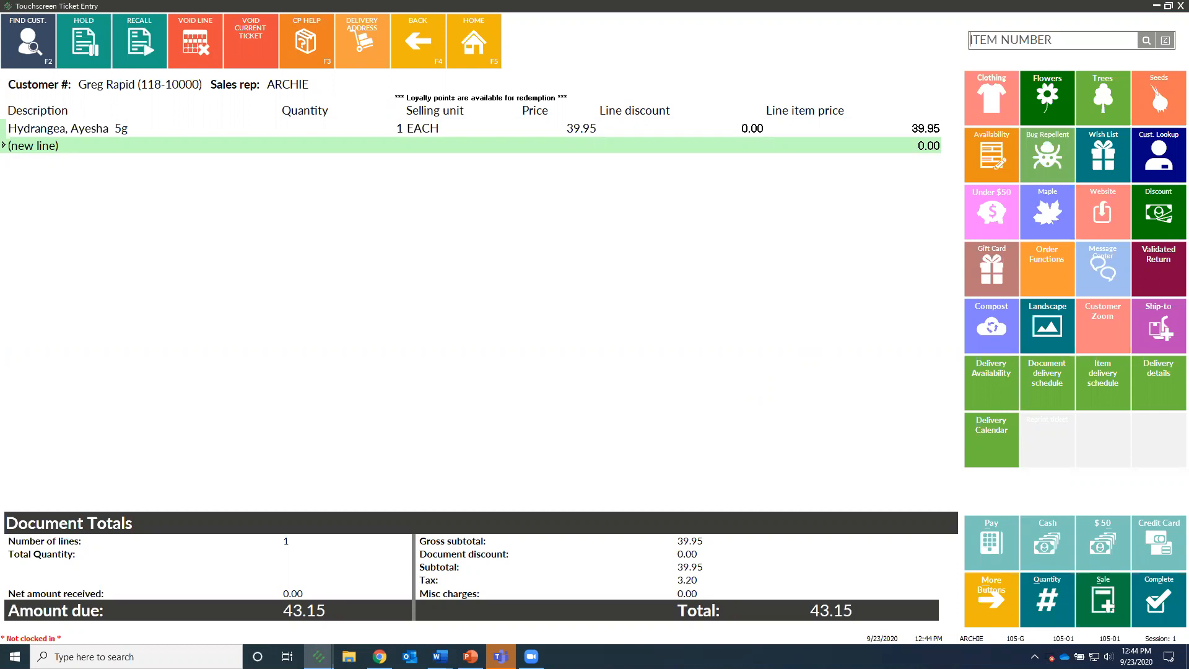
left_click(1160, 110)
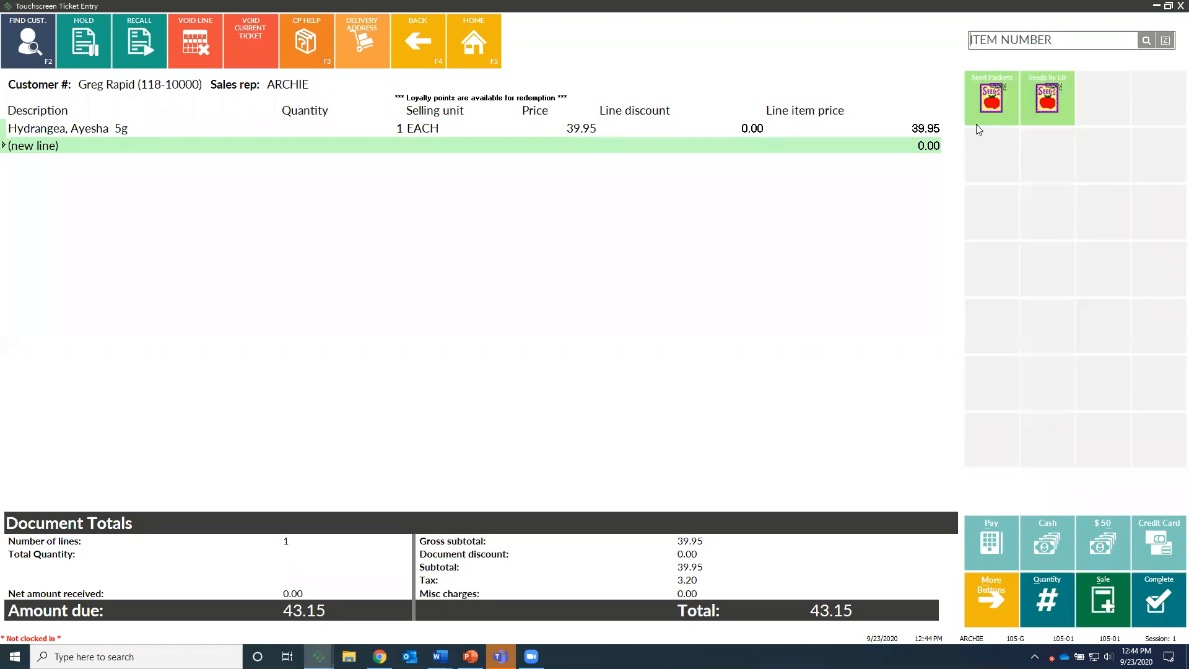
left_click(975, 106)
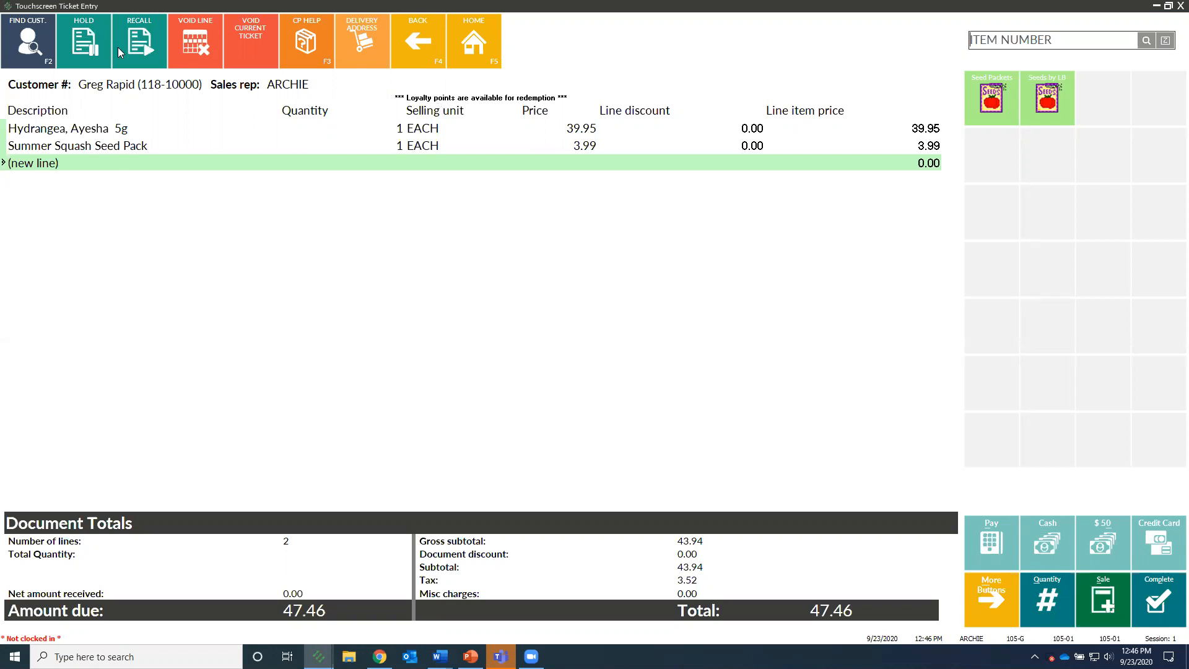
Check the loyalty points balance in the ticket customer's zoom details and return to the ticket without changing the customer
left_click(21, 43)
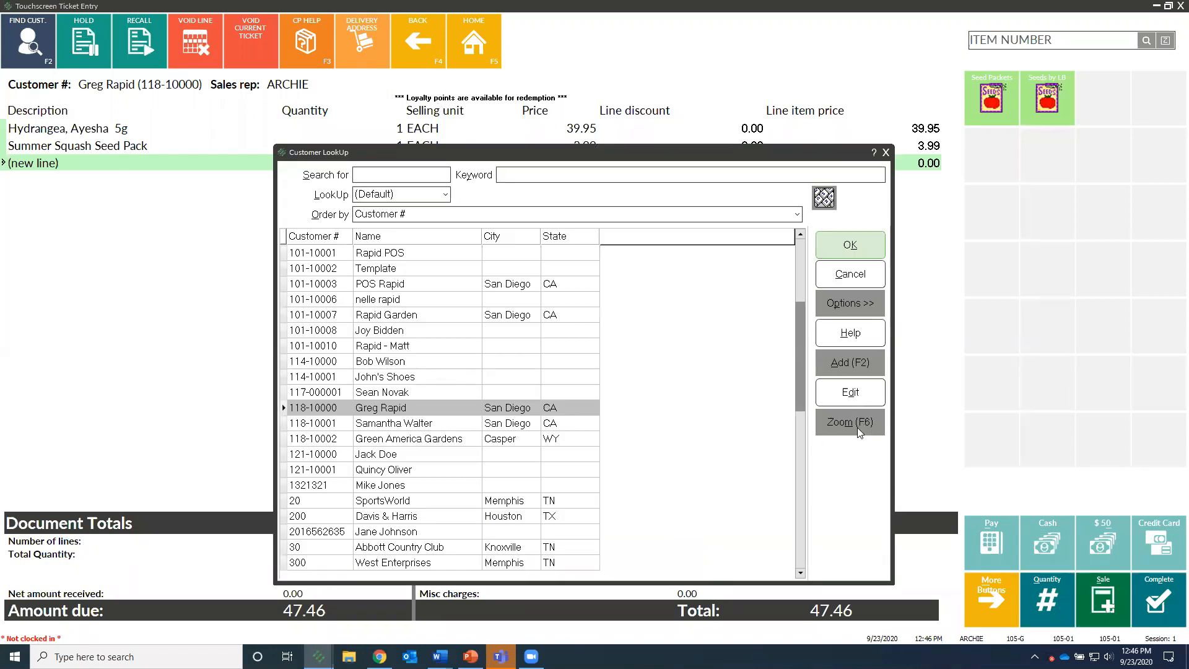
left_click(858, 428)
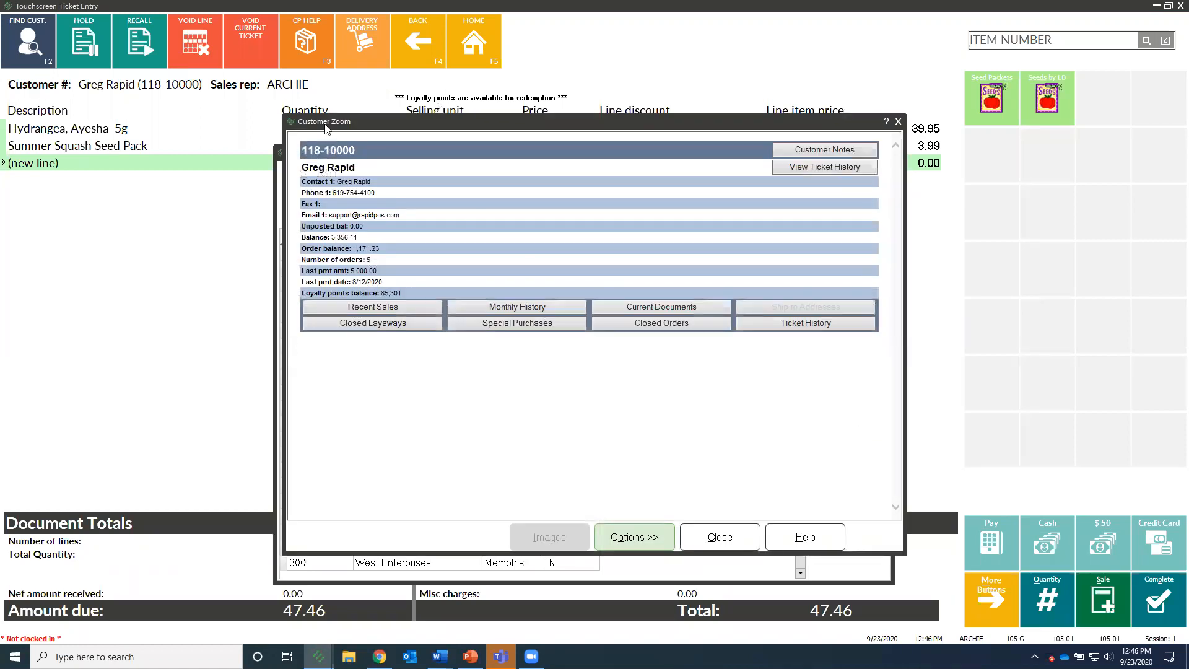
left_click(417, 296)
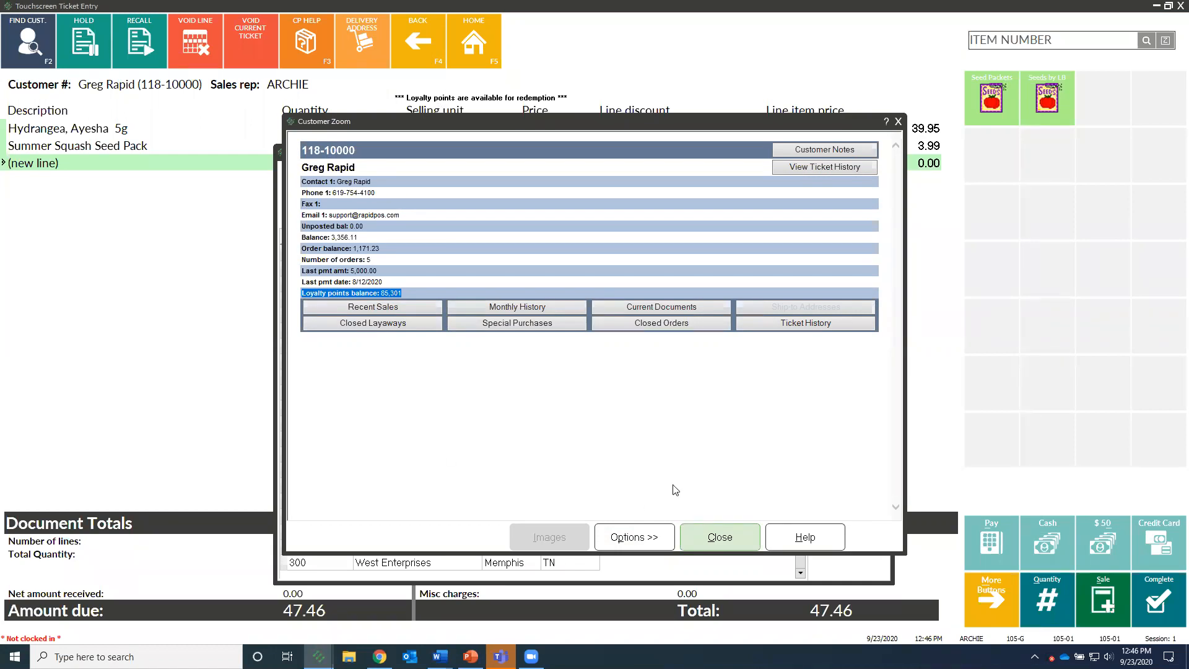
left_click(716, 542)
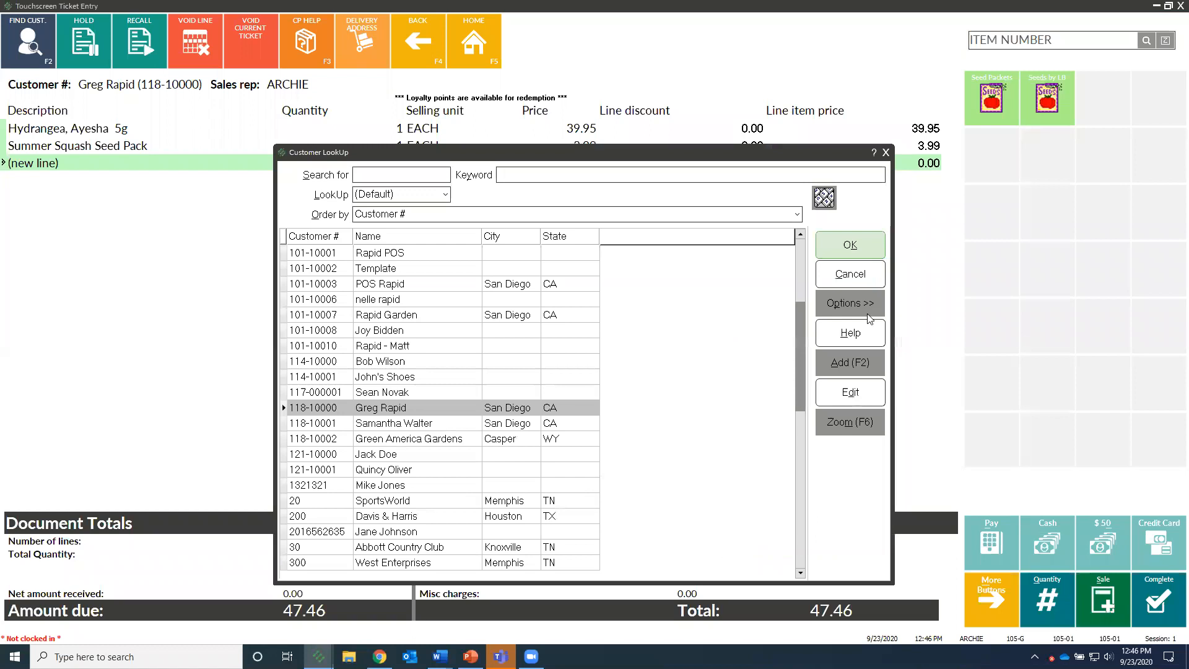
left_click(847, 281)
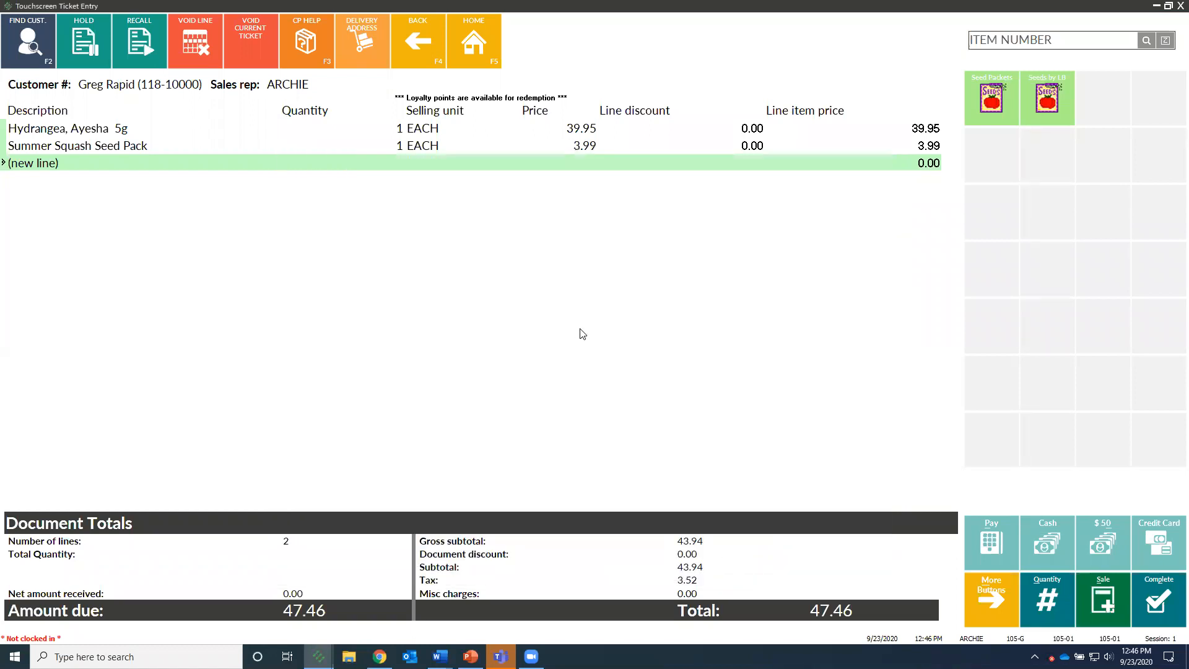
Redeem 300 loyalty points toward the ticket and tender $50 cash for the remaining balance
left_click(473, 41)
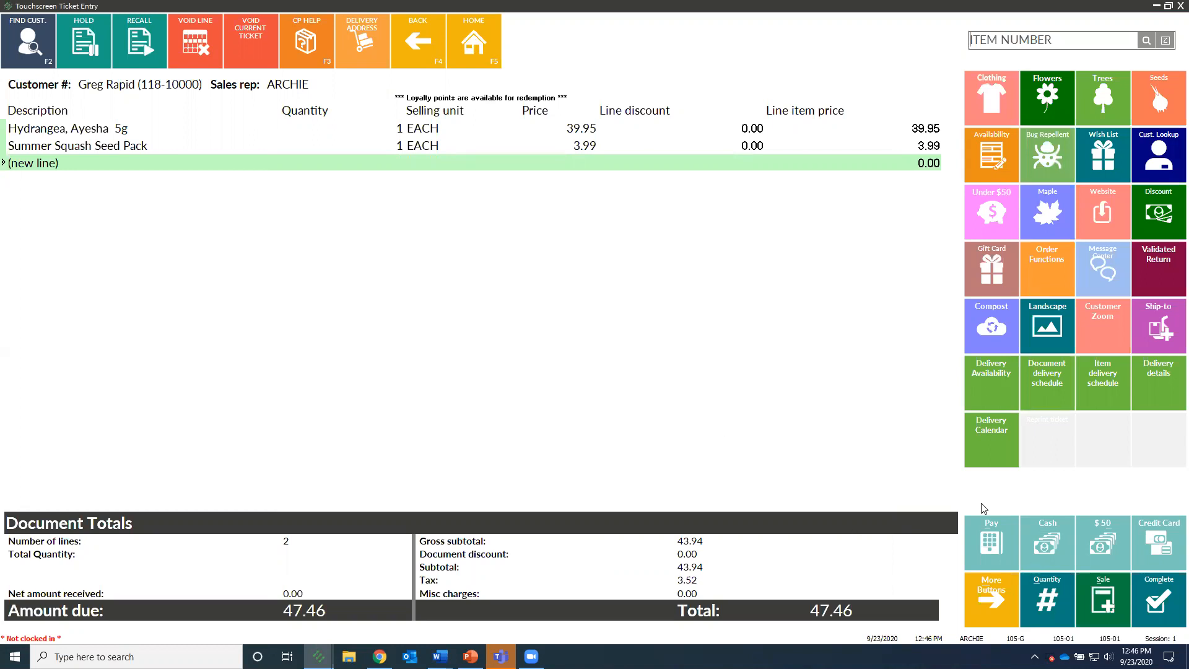
left_click(996, 545)
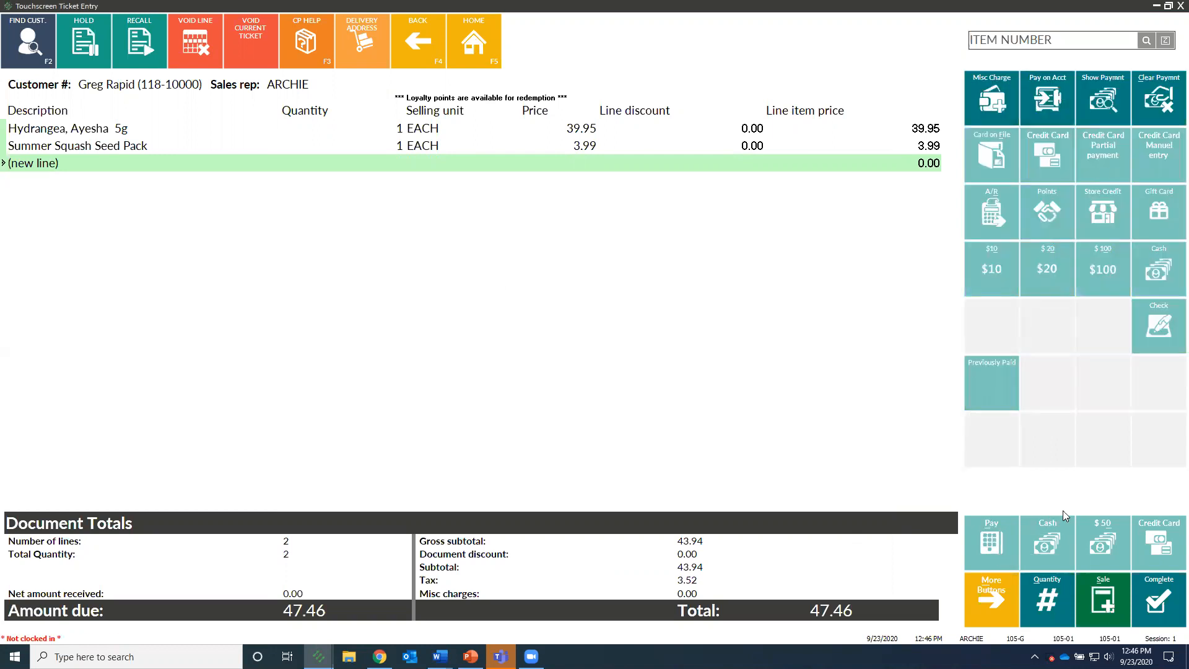
left_click(1047, 208)
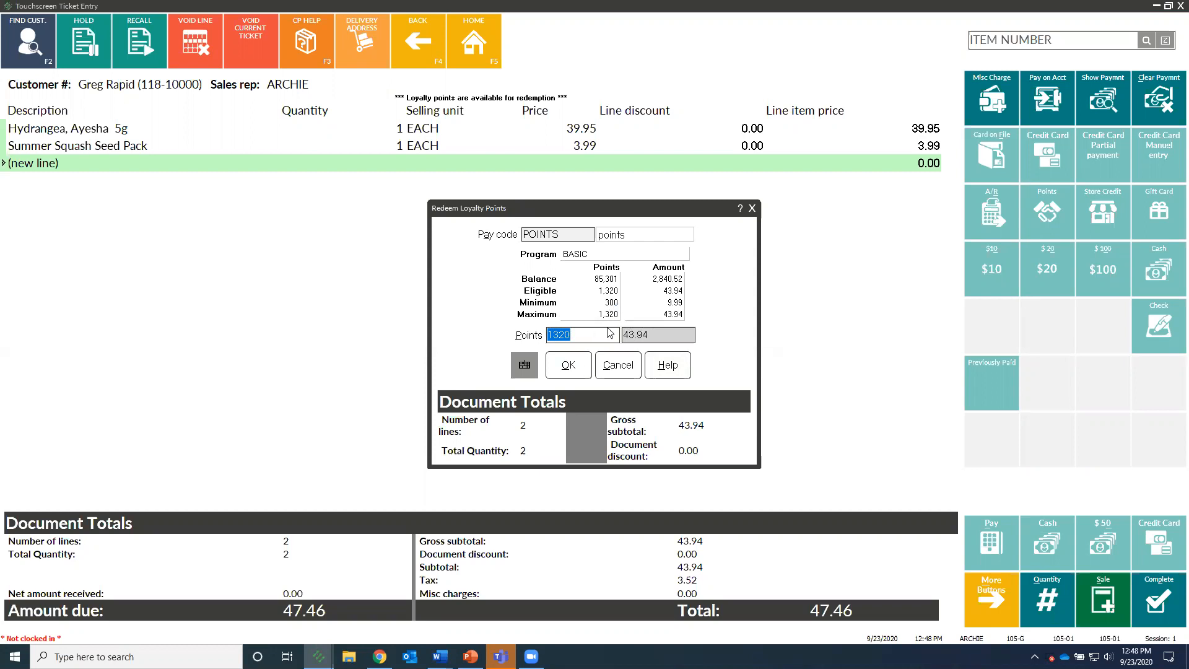
type("300")
left_click(566, 362)
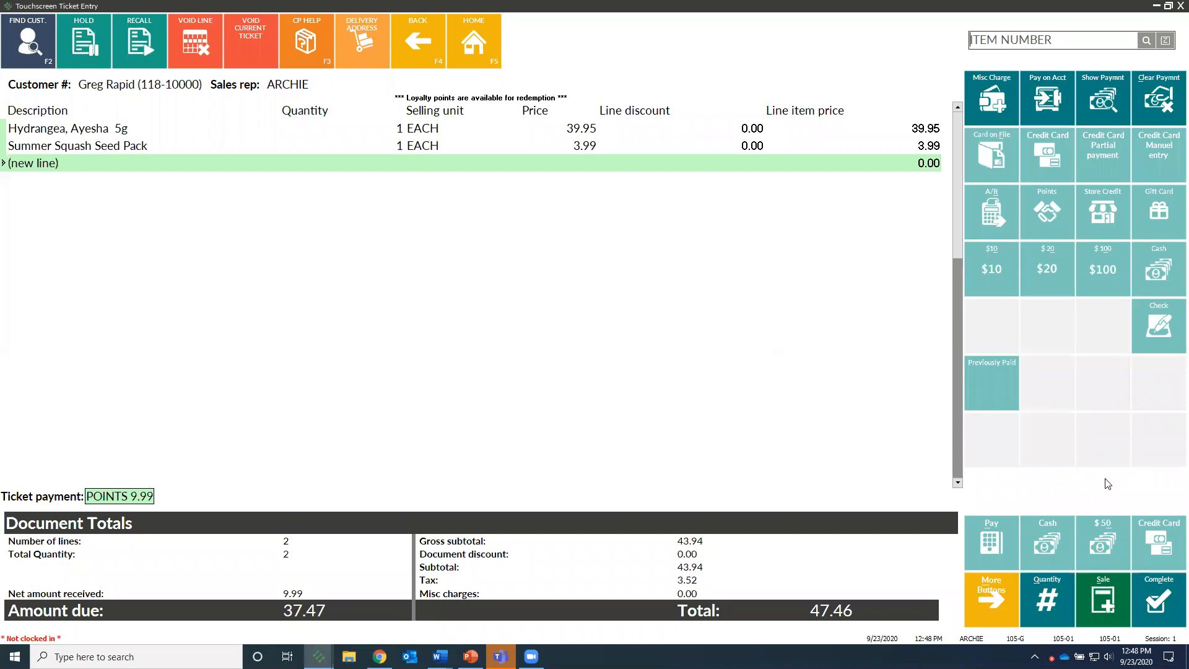
left_click(1123, 536)
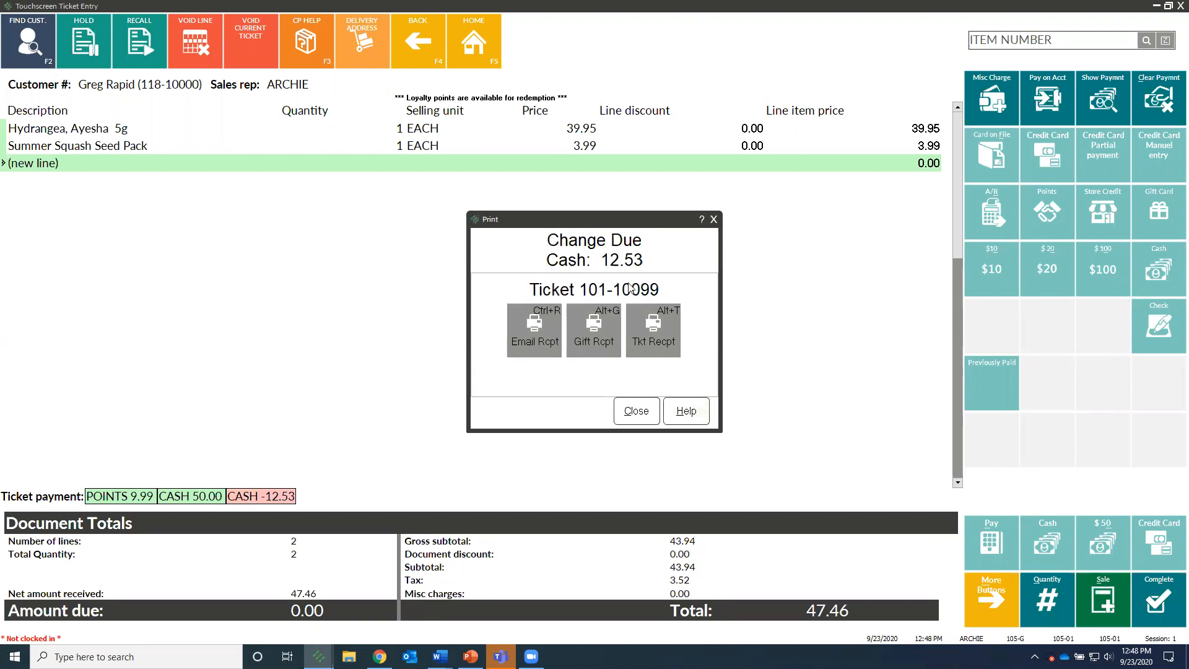
Preview the ticket receipt to review the points redeemed and points balance, and close out the sale
left_click(647, 337)
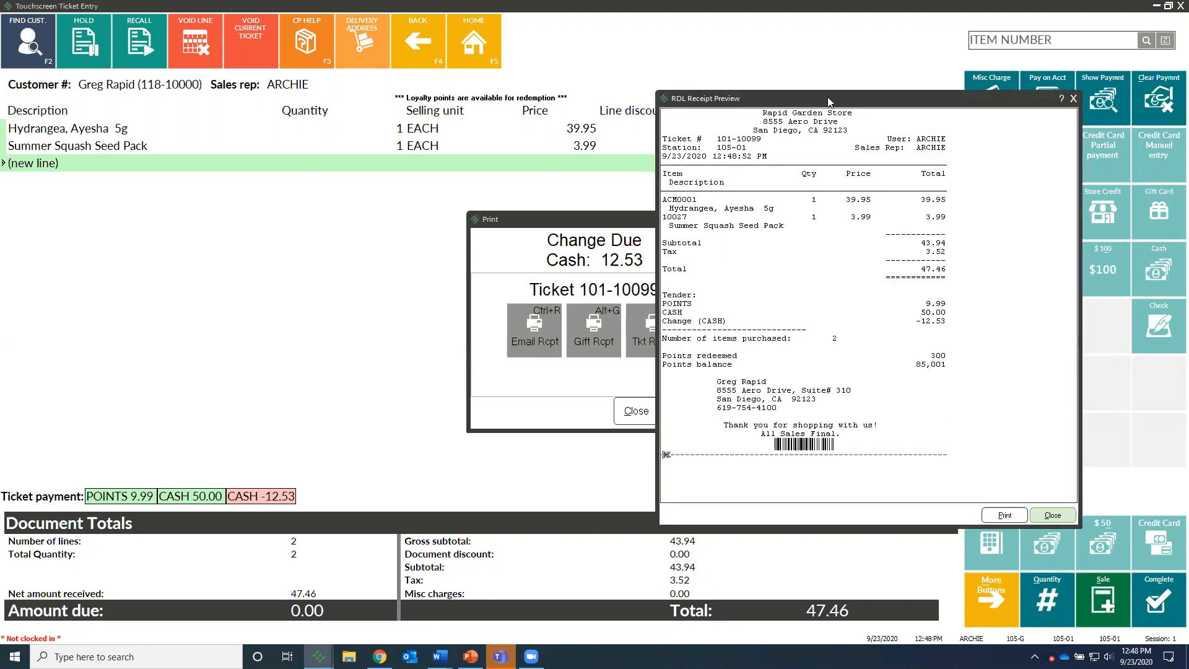
left_click_drag(828, 101, 657, 98)
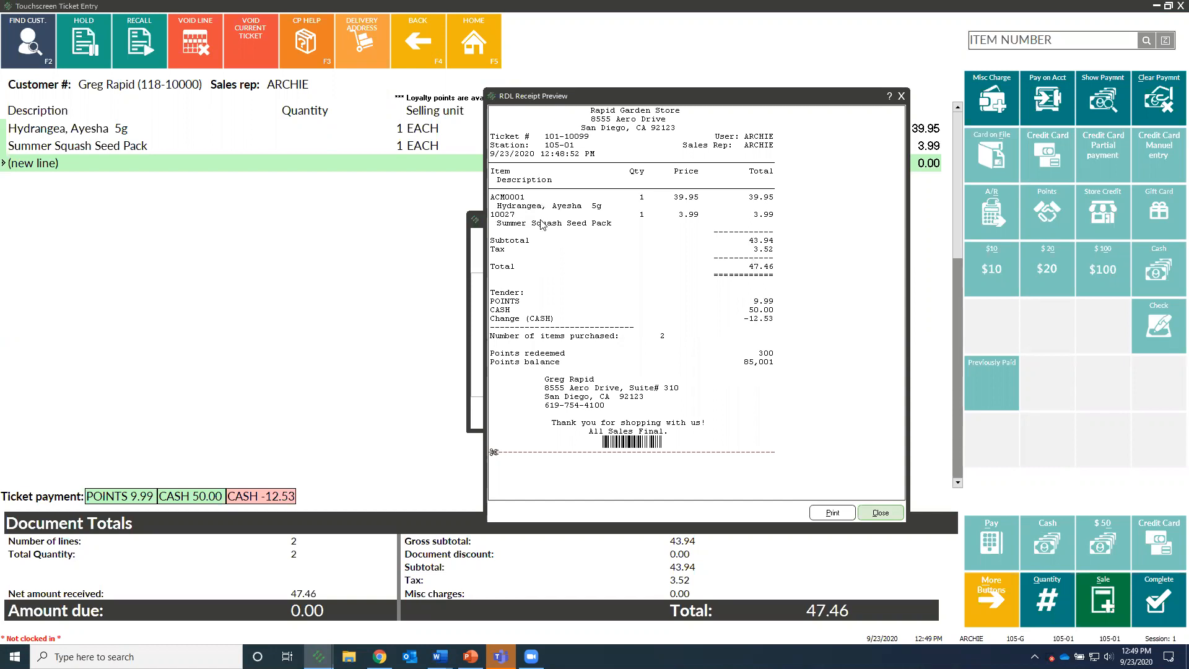
left_click(884, 515)
left_click(642, 412)
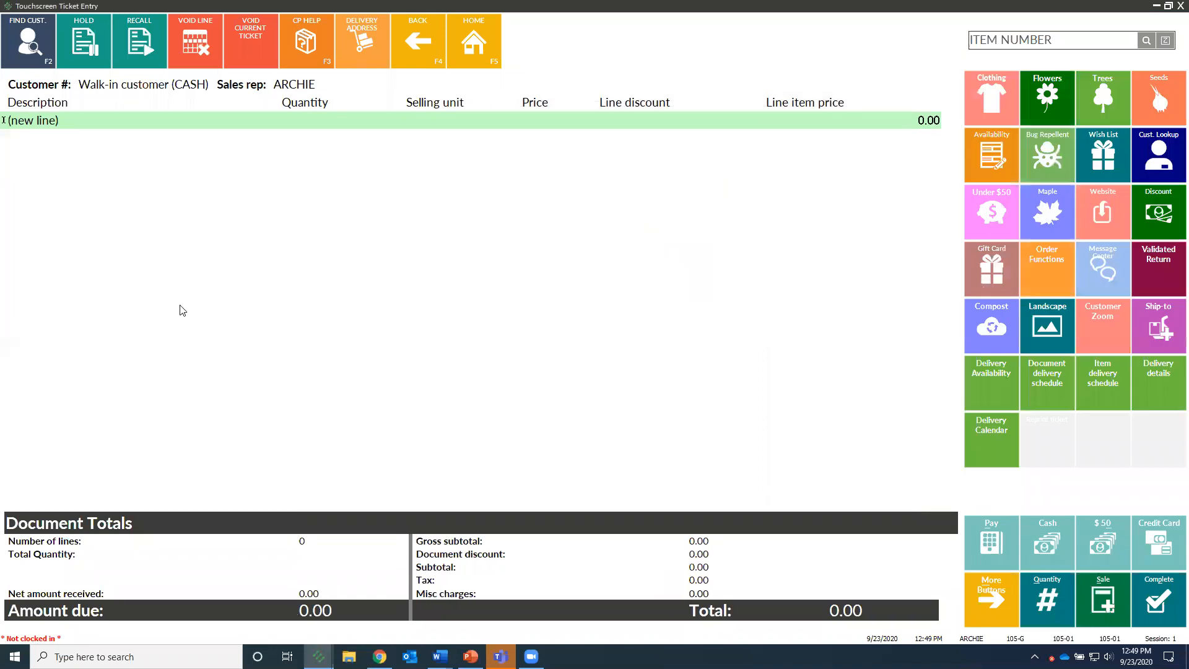
Start a ticket for the same loyalty customer with the Japanese Maple, Bloodgood 15g (ACER001) at a quantity of 4
left_click(54, 64)
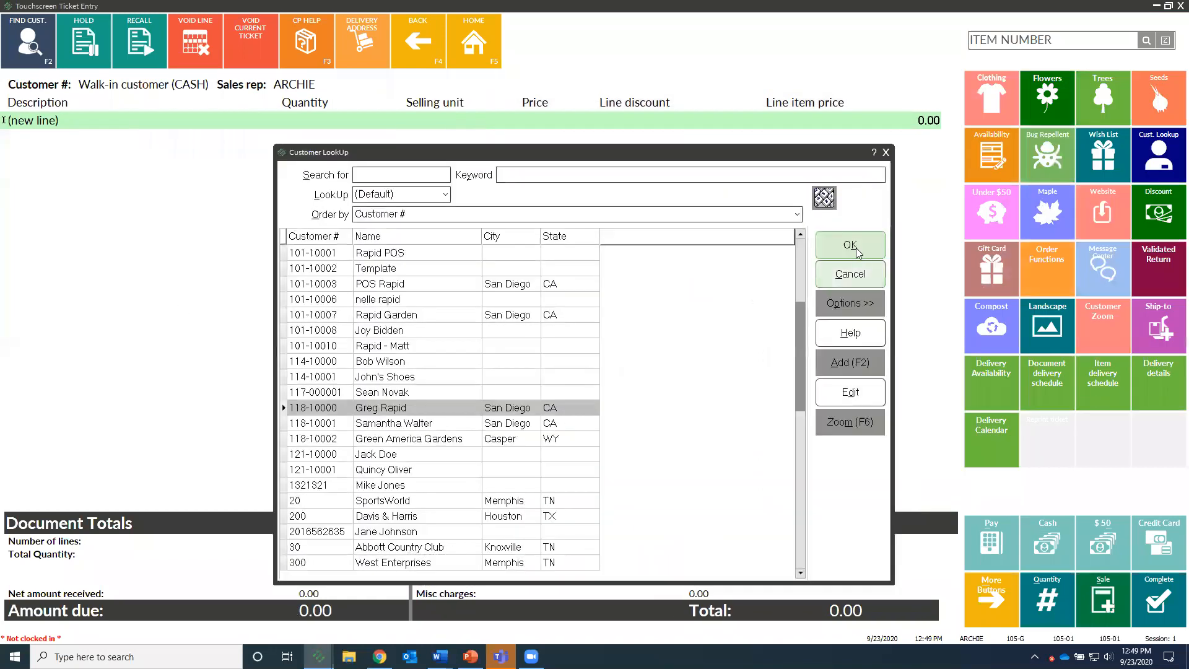
left_click(851, 246)
left_click(1145, 40)
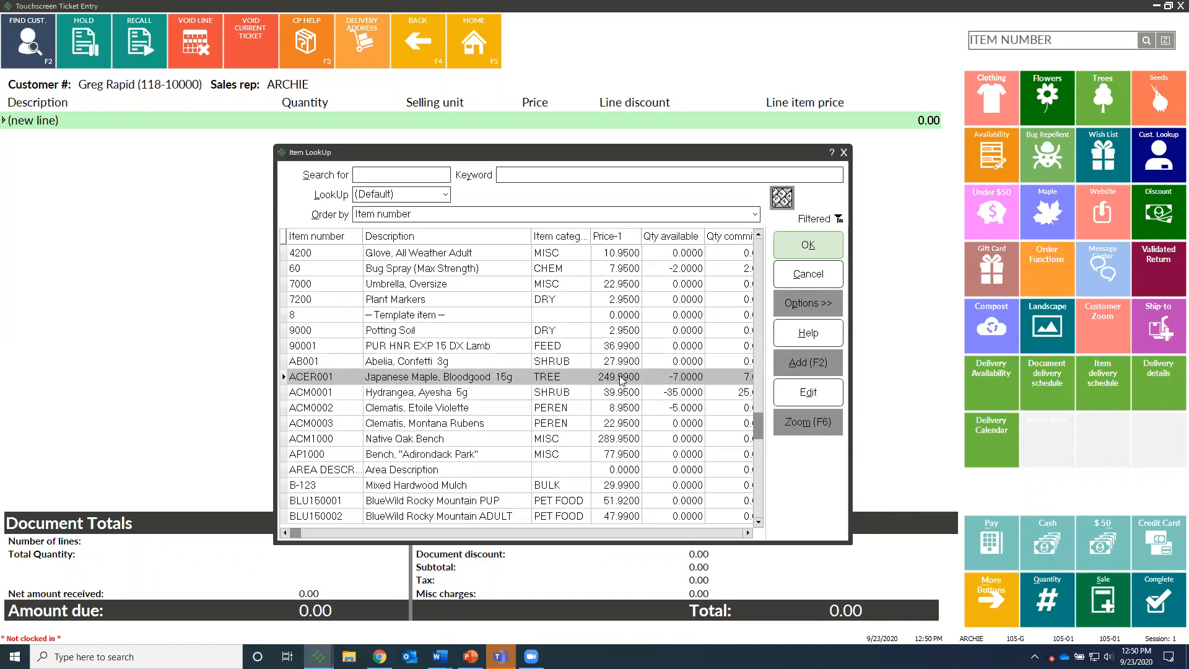
left_click(808, 248)
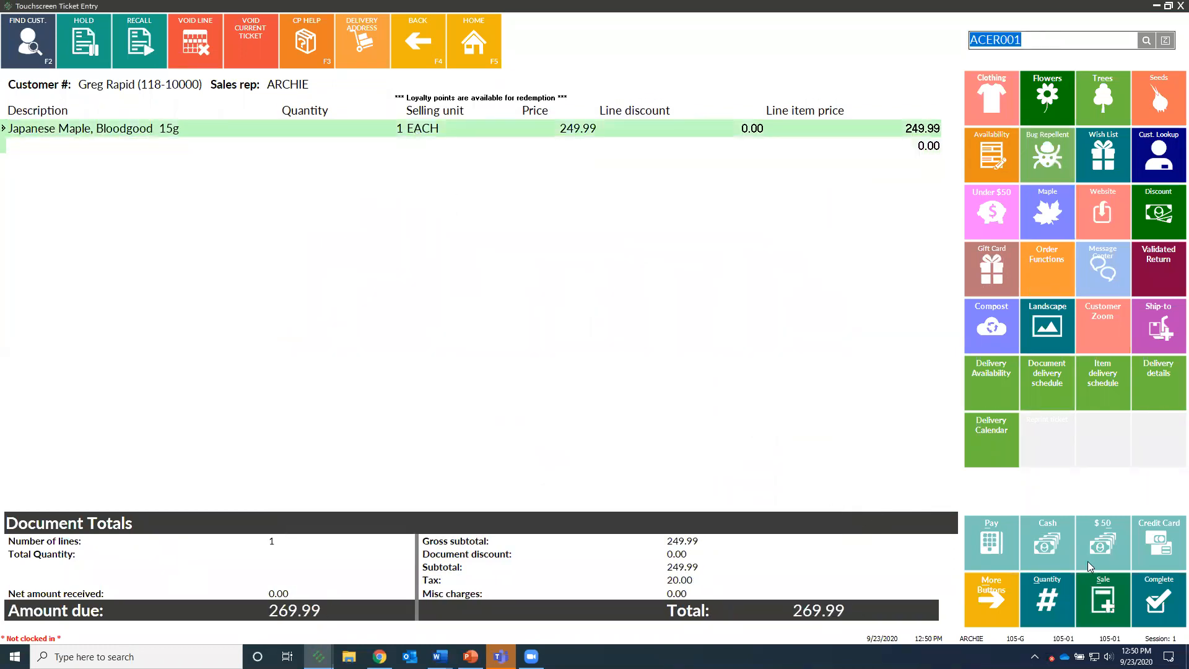
left_click(1052, 593)
type("4")
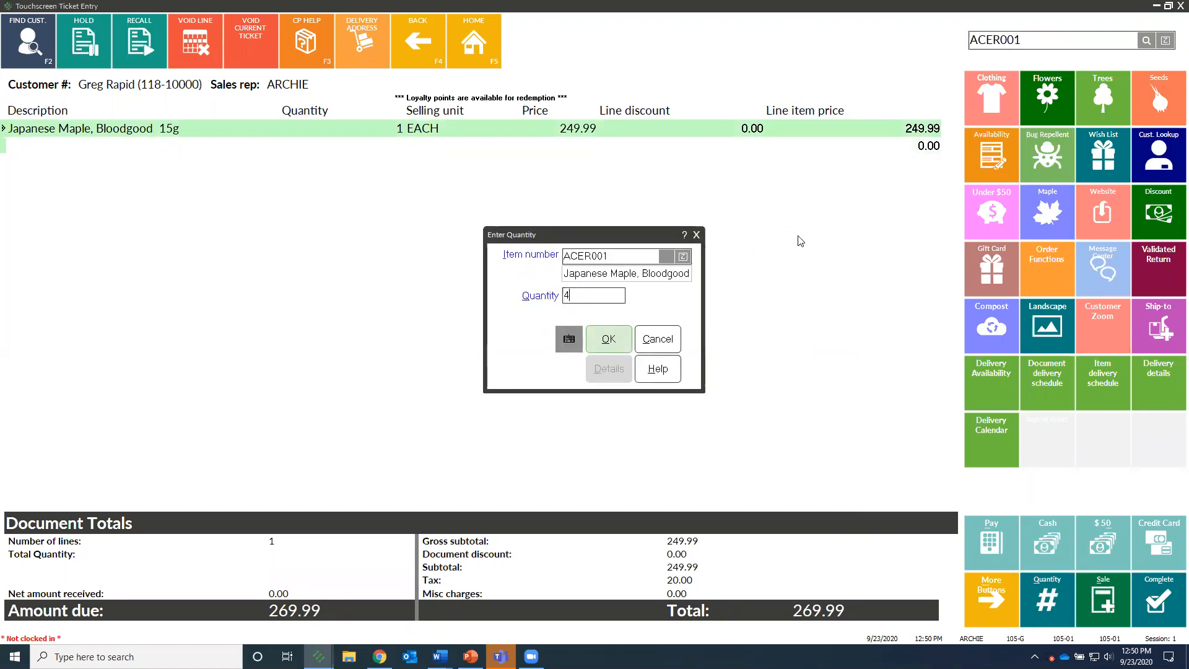
left_click(600, 340)
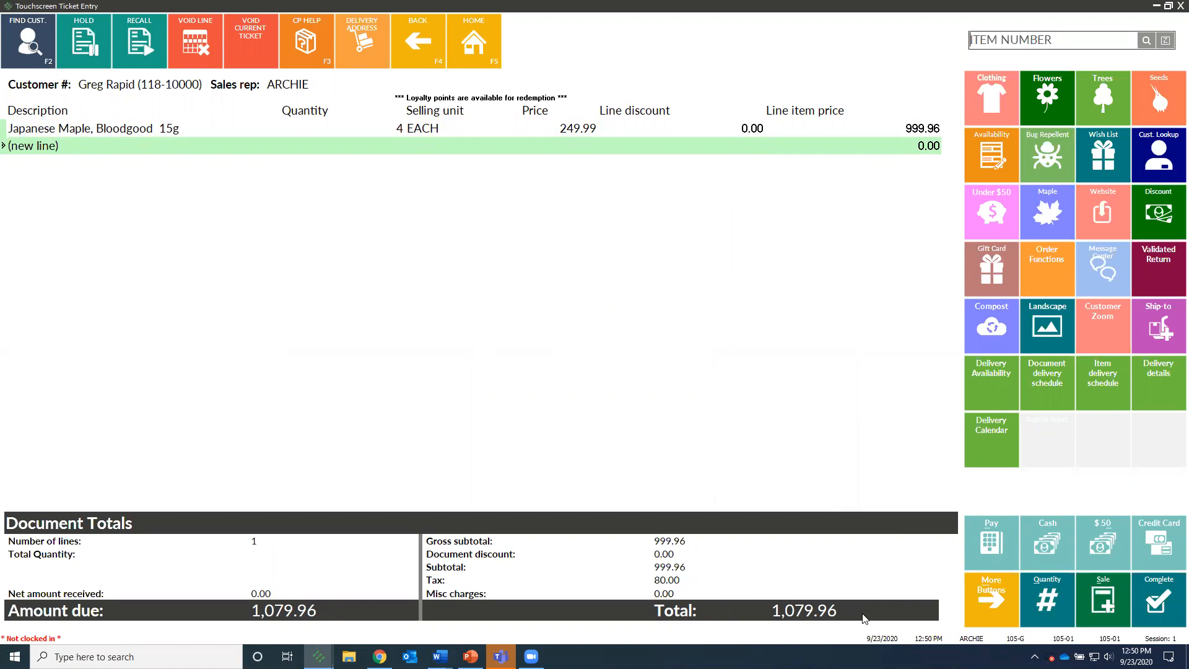
Redeem 300 loyalty points on the Japanese Maple ticket and pay its remaining balance in cash
left_click(989, 555)
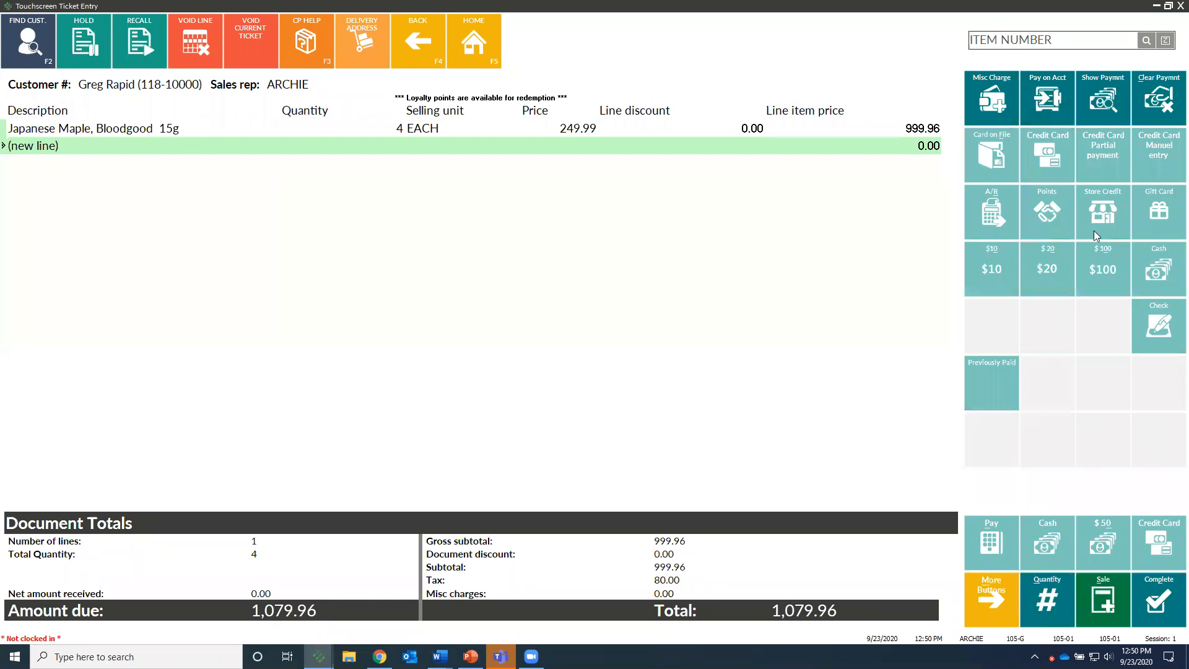
left_click(1048, 201)
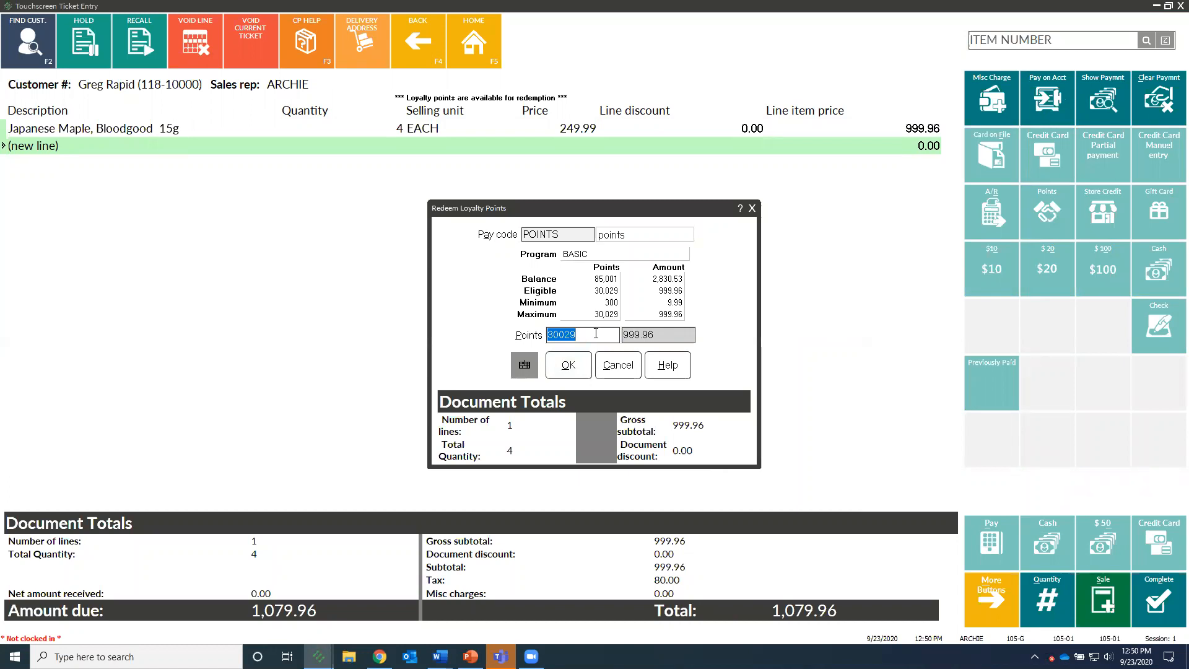
type("300")
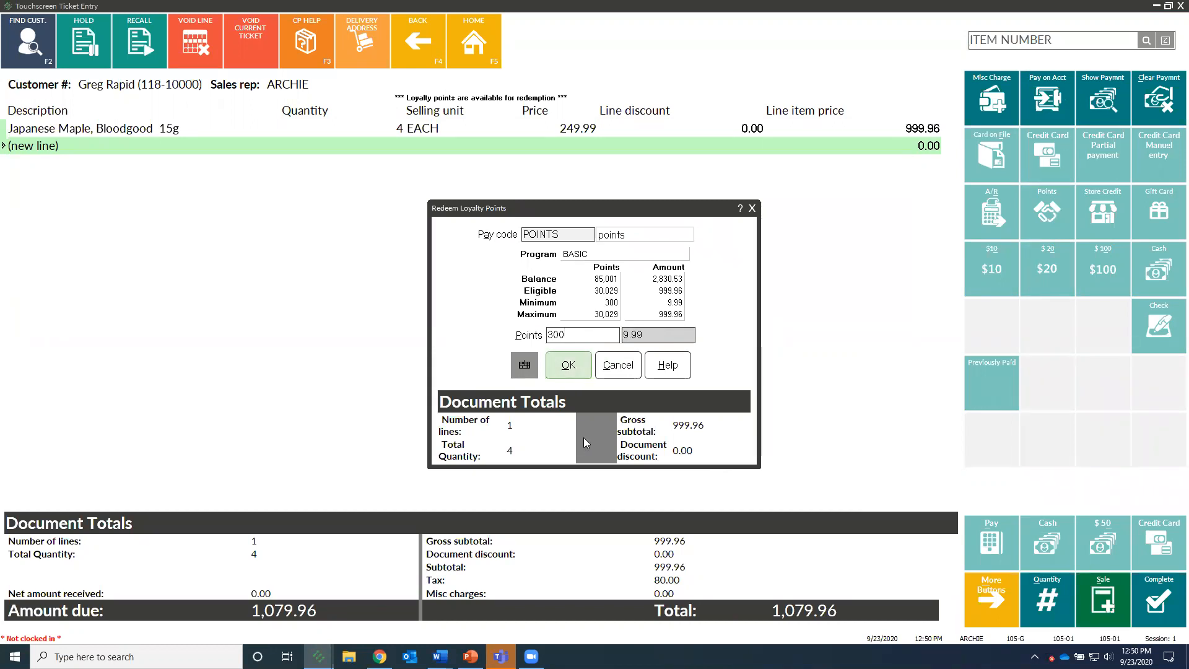
left_click(580, 369)
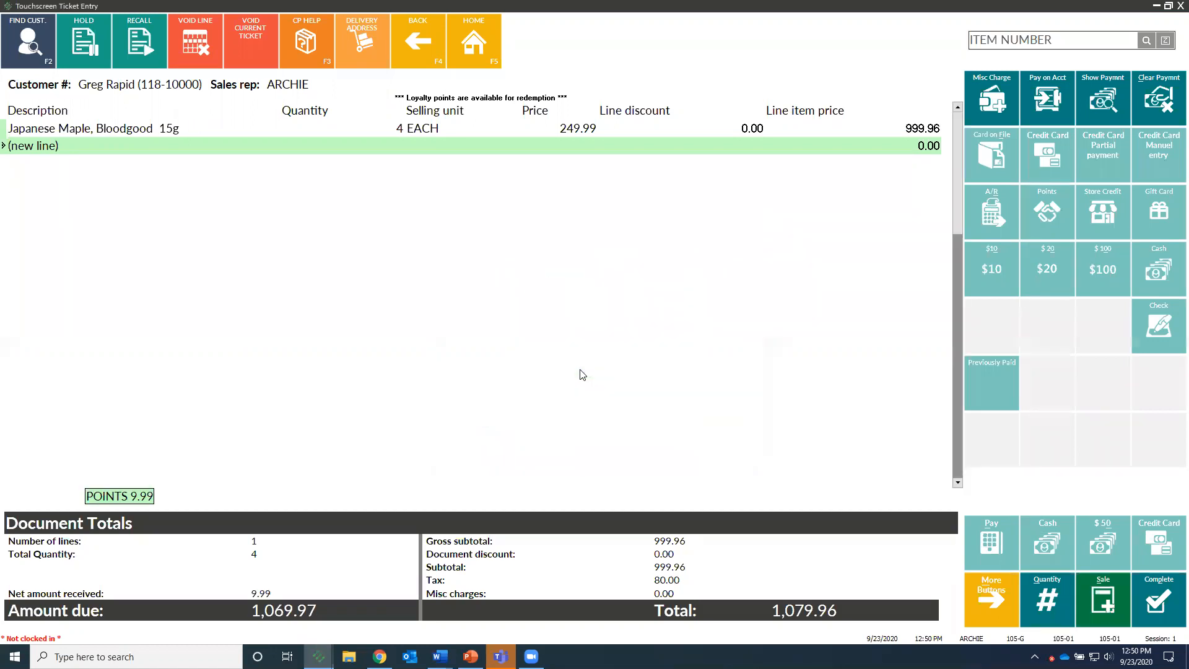
left_click(1044, 544)
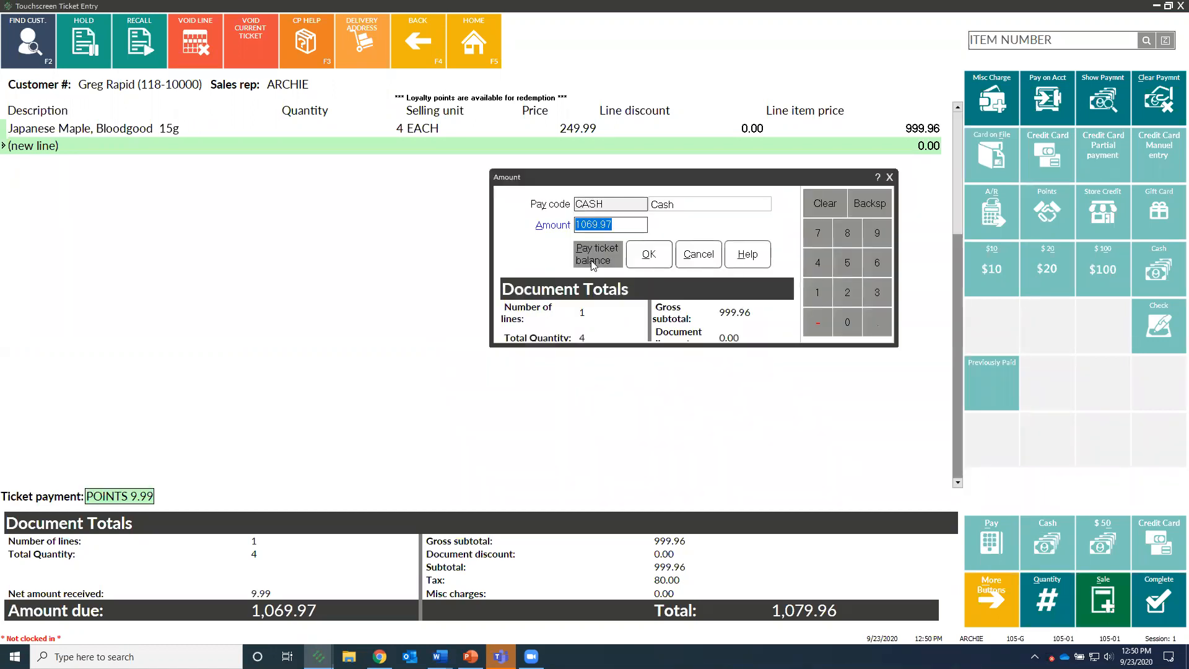
left_click(590, 258)
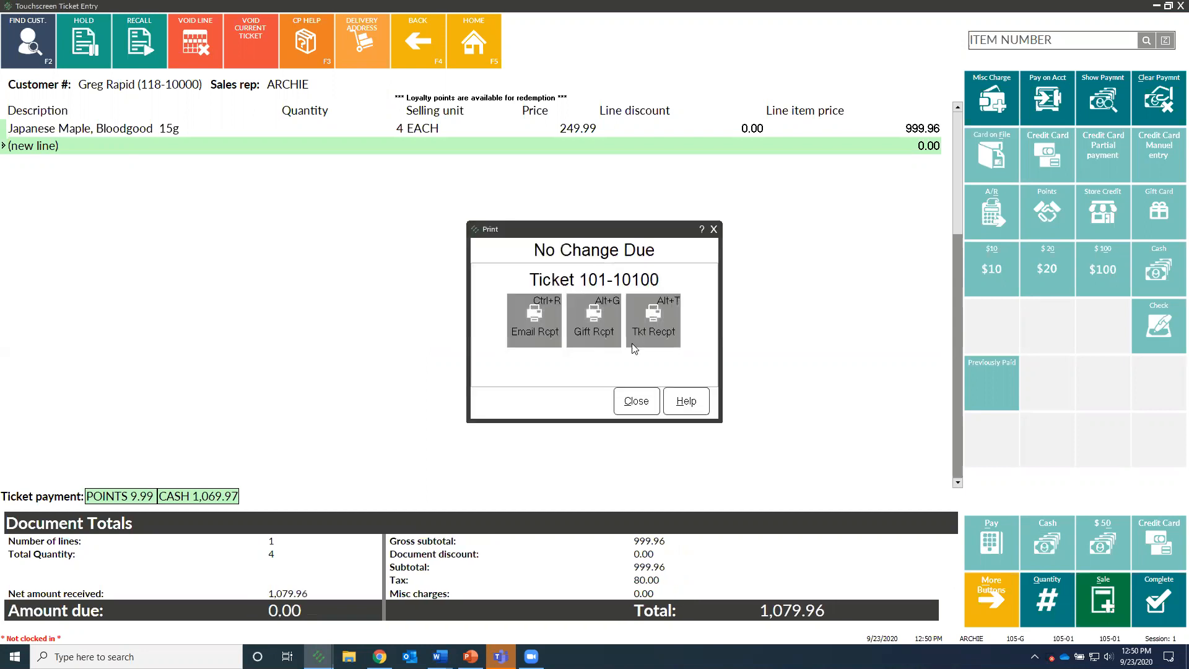
Preview the Japanese Maple ticket's receipt to review points earned, redeemed and remaining, and close out the sale
left_click(651, 333)
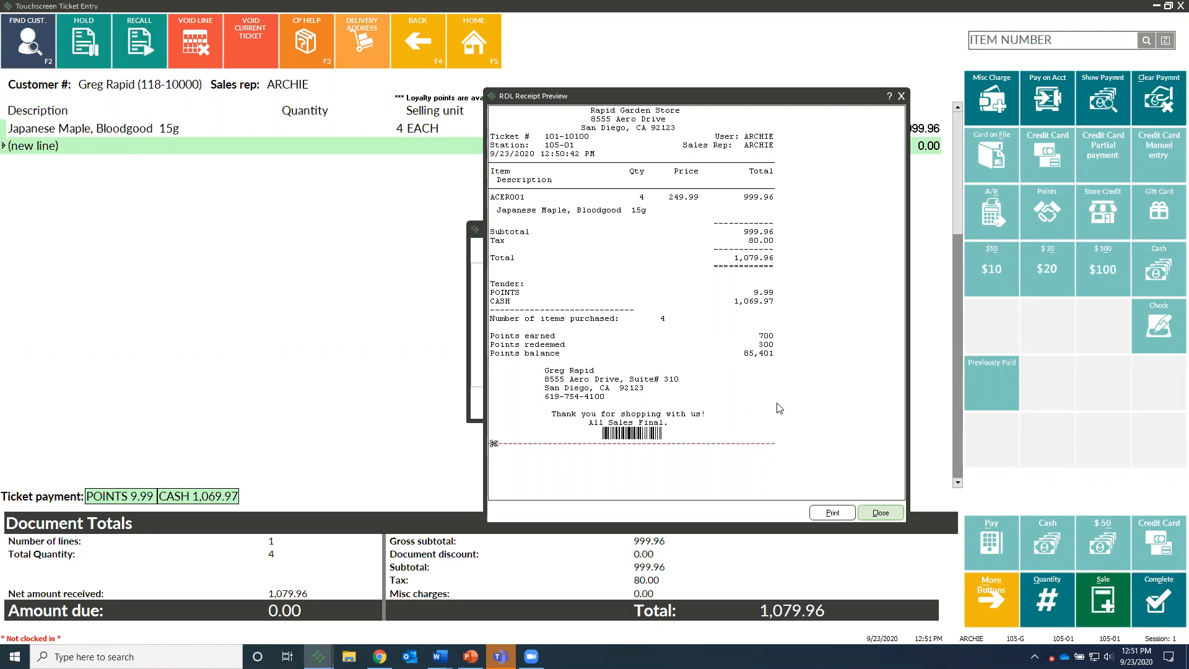
left_click(880, 513)
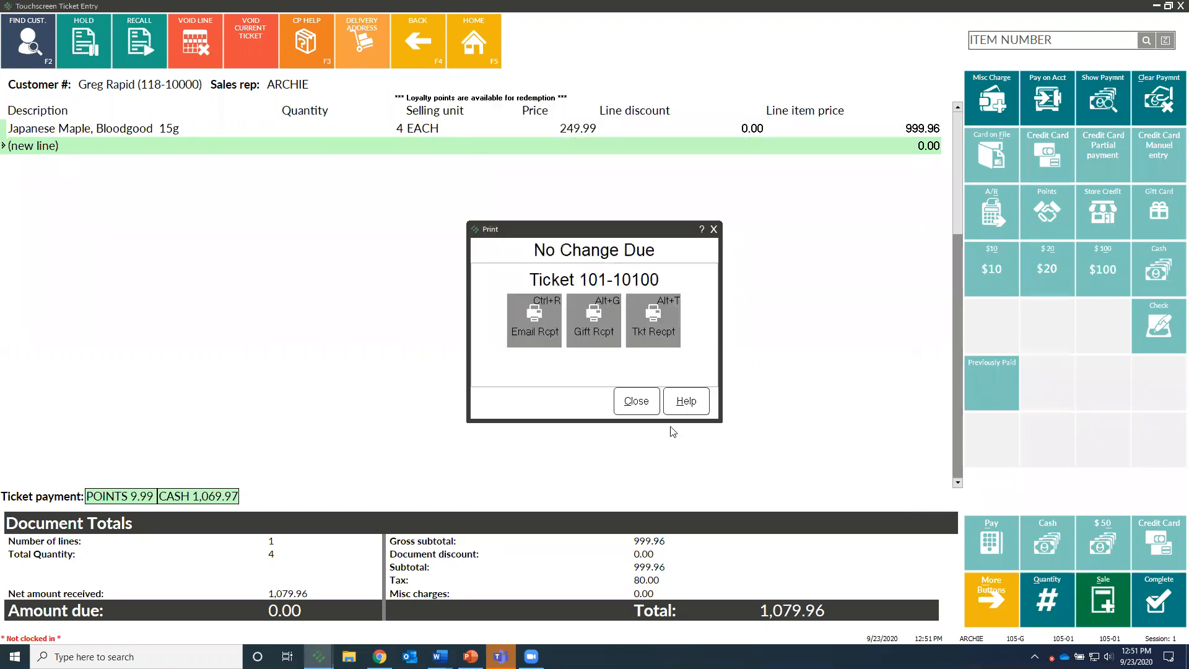
left_click(636, 402)
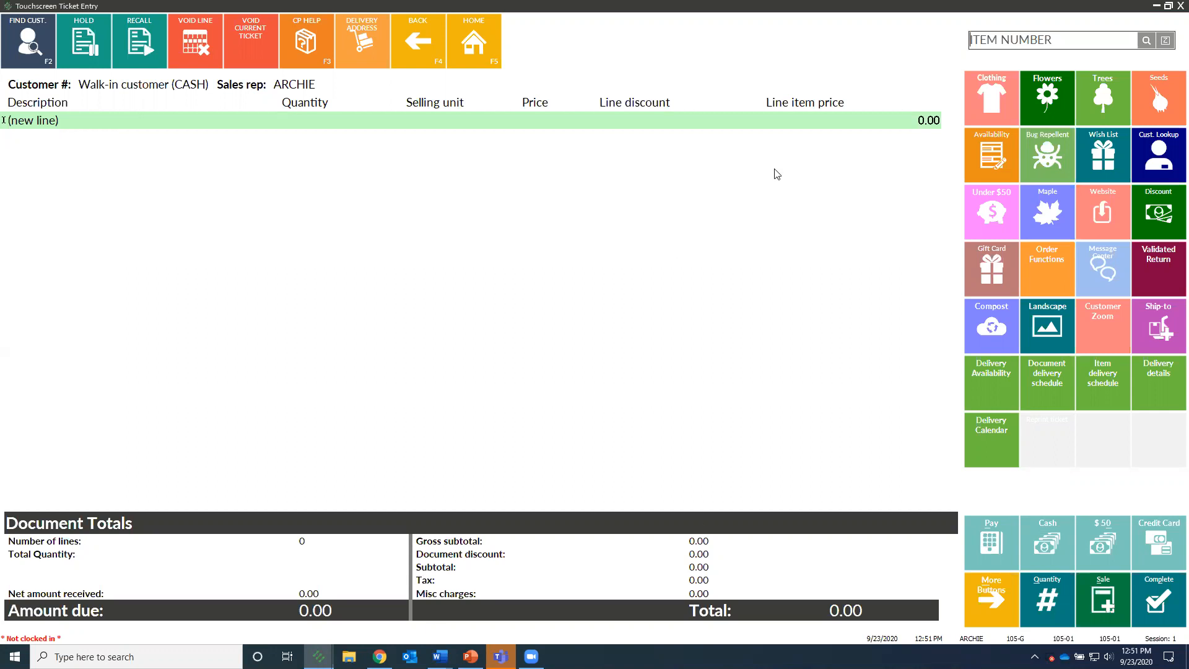
Leave Touchscreen ticket entry and open the reports available for Customers
left_click(1156, 6)
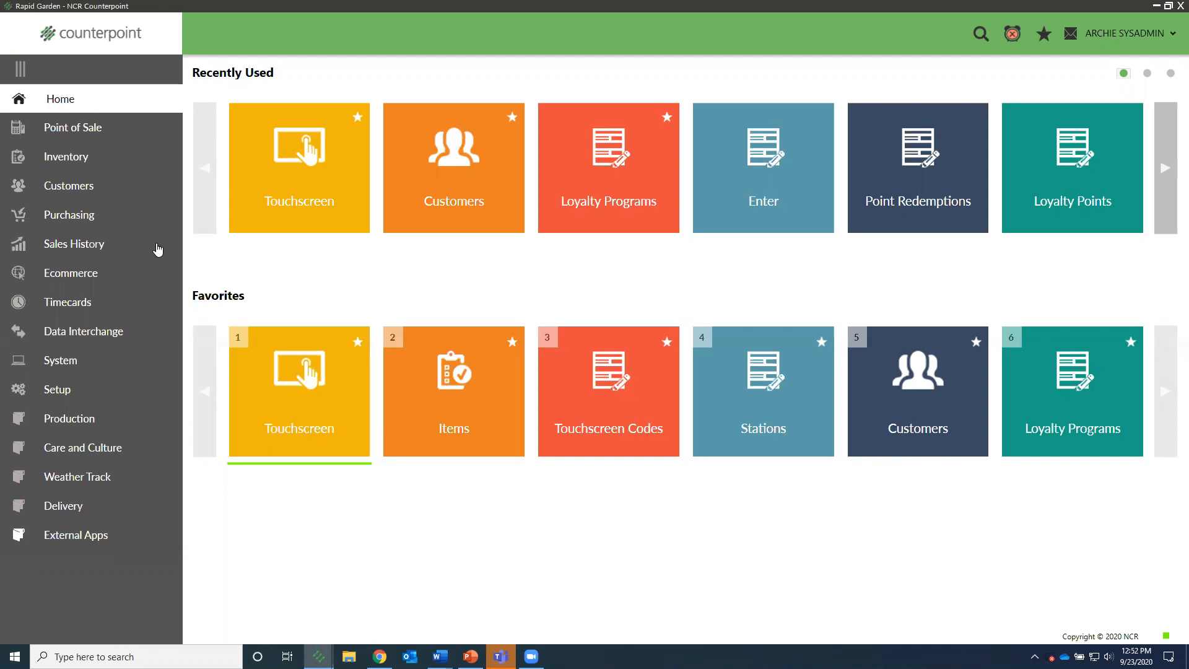
left_click(70, 188)
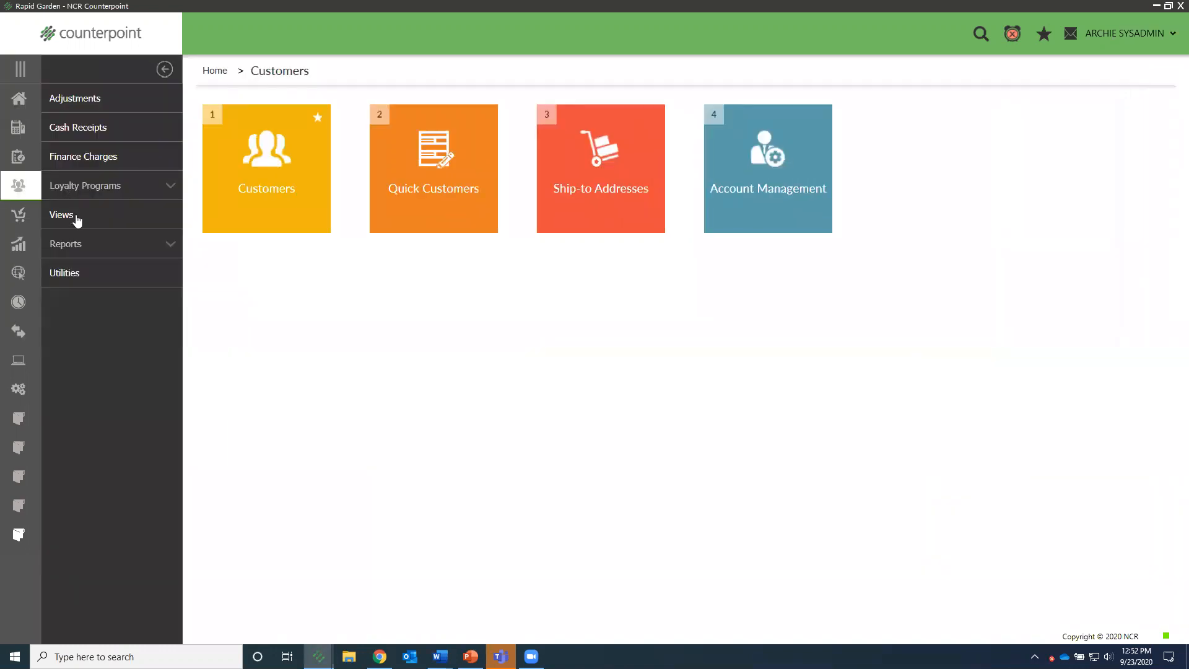
left_click(60, 248)
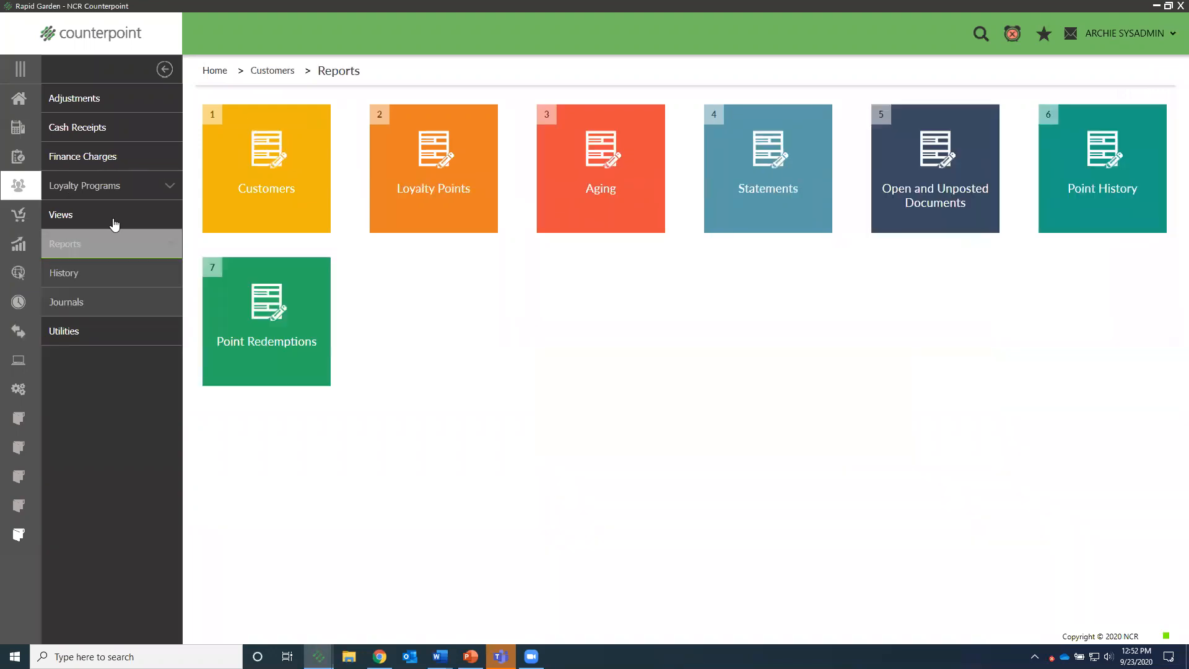
Preview the Loyalty Points report in Full type, limited to the loyalty customer's record
left_click(454, 213)
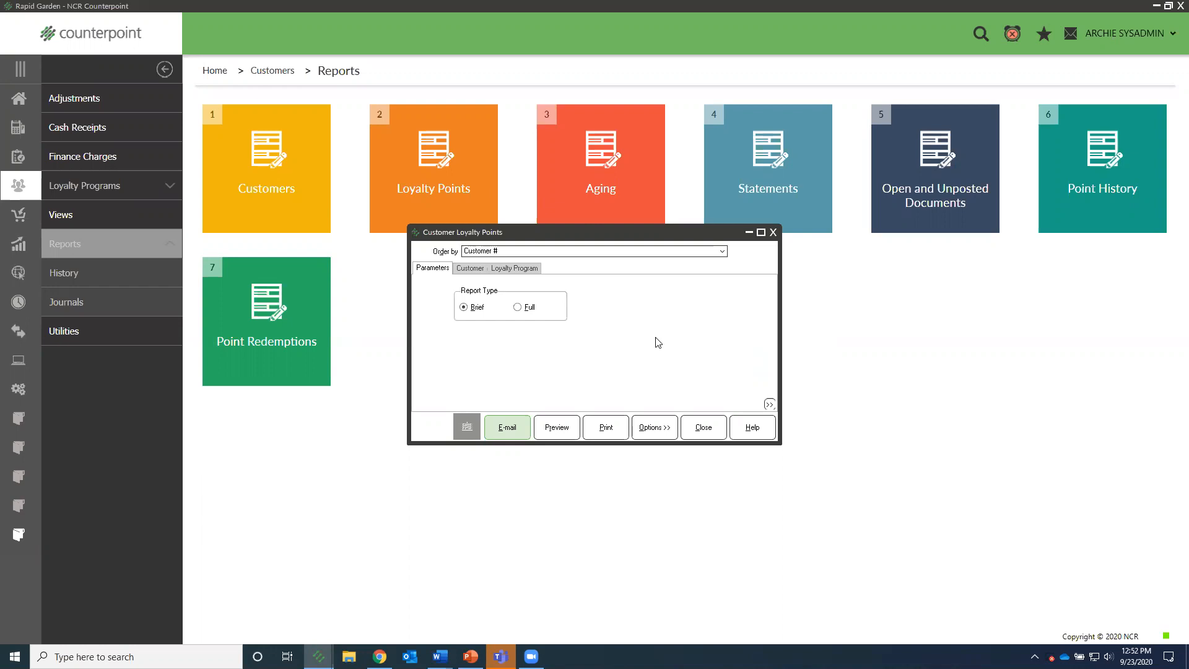
left_click(524, 307)
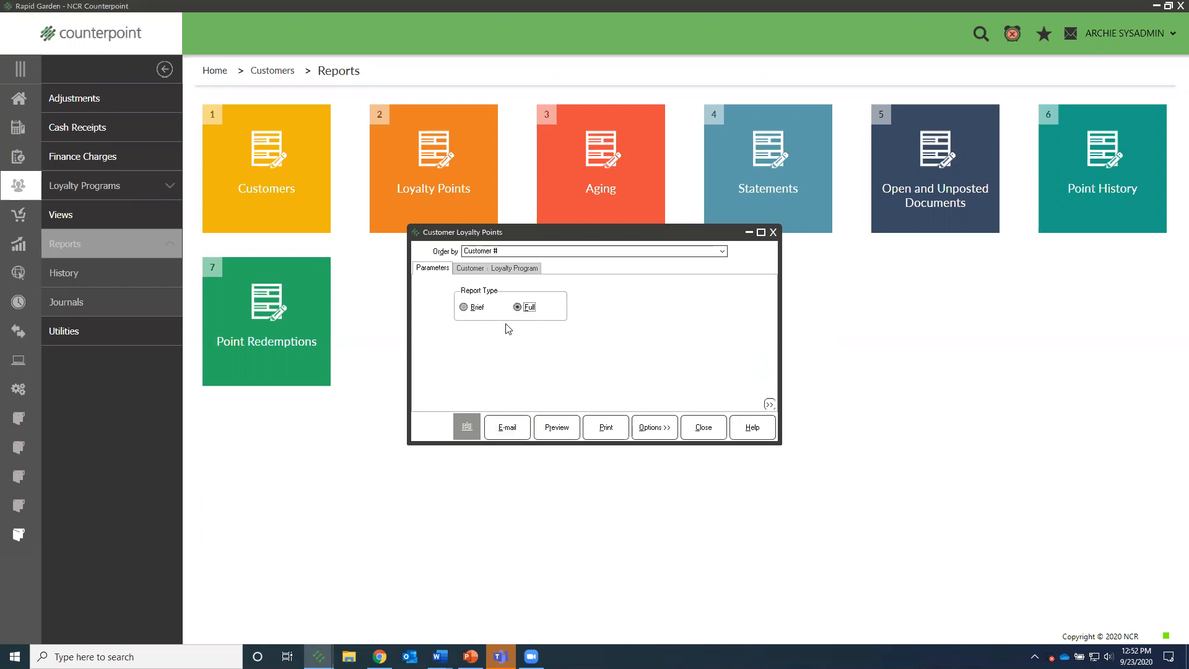
left_click(470, 268)
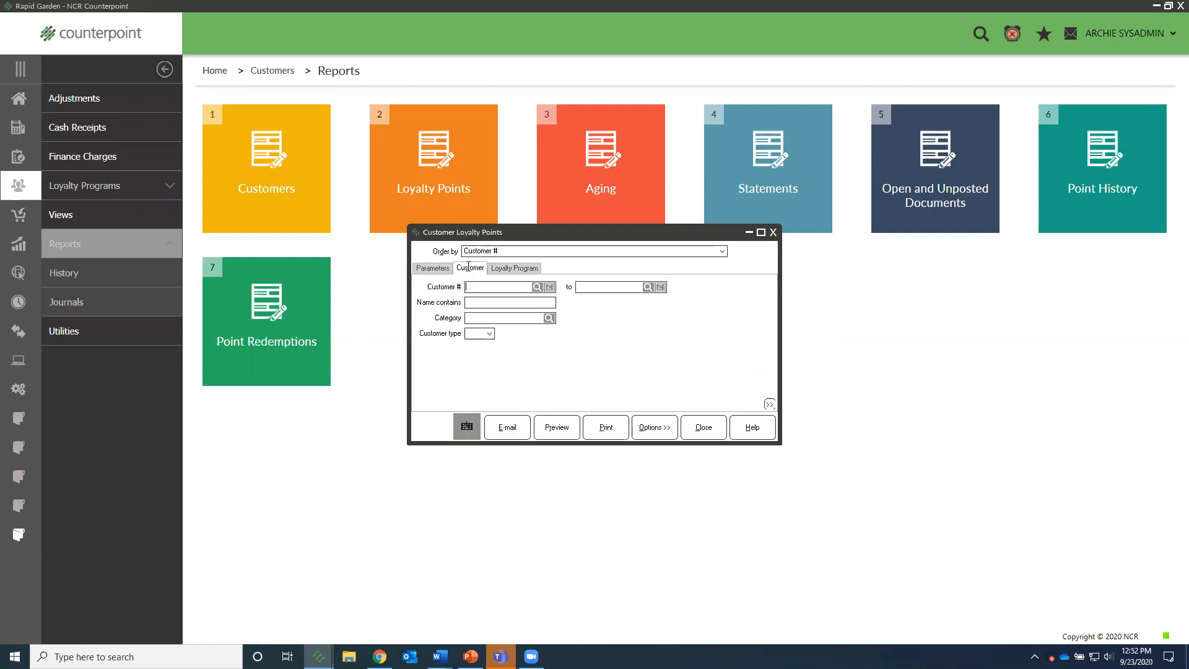
left_click(537, 287)
double_click(443, 410)
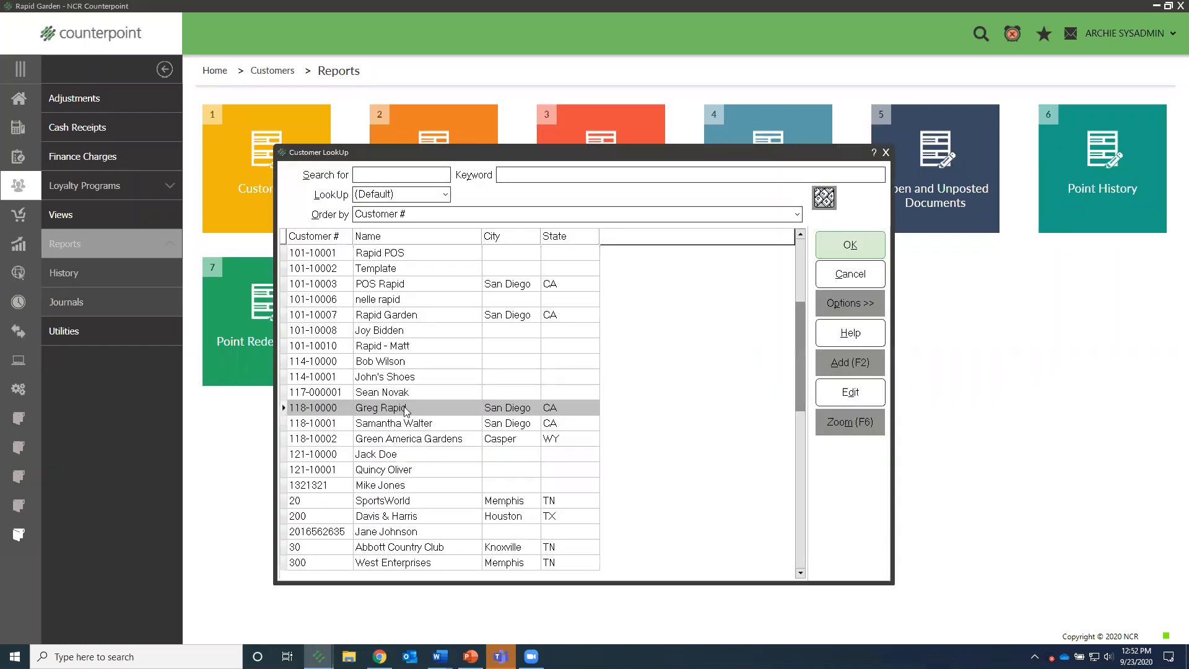
double_click(419, 410)
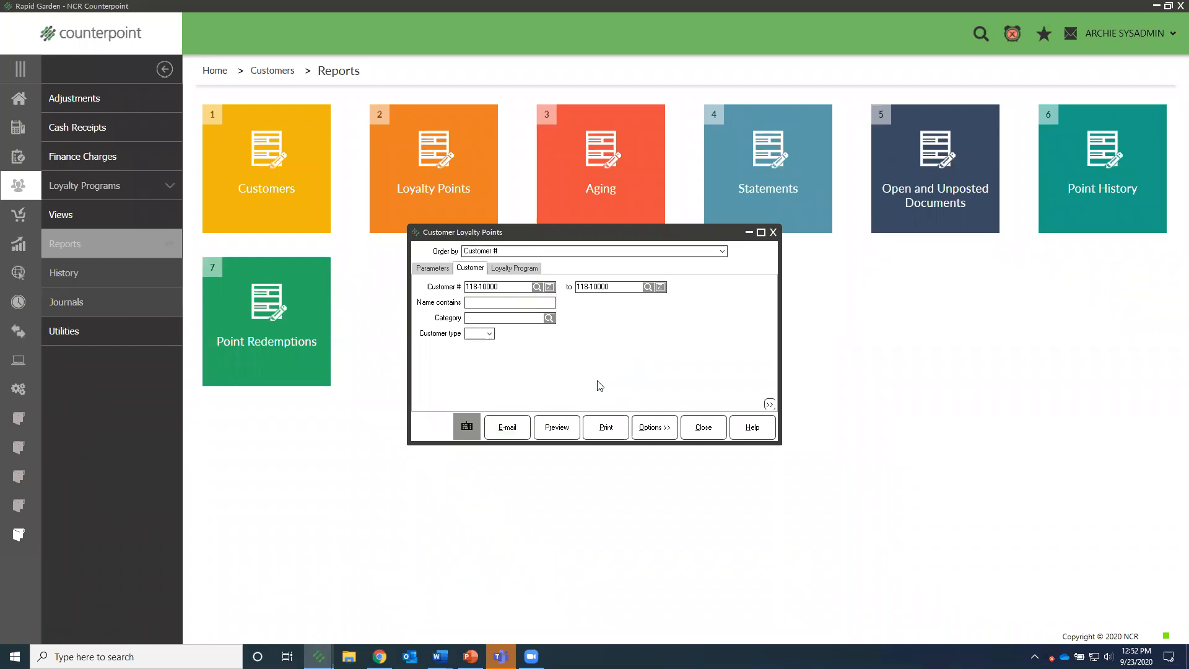
left_click(557, 428)
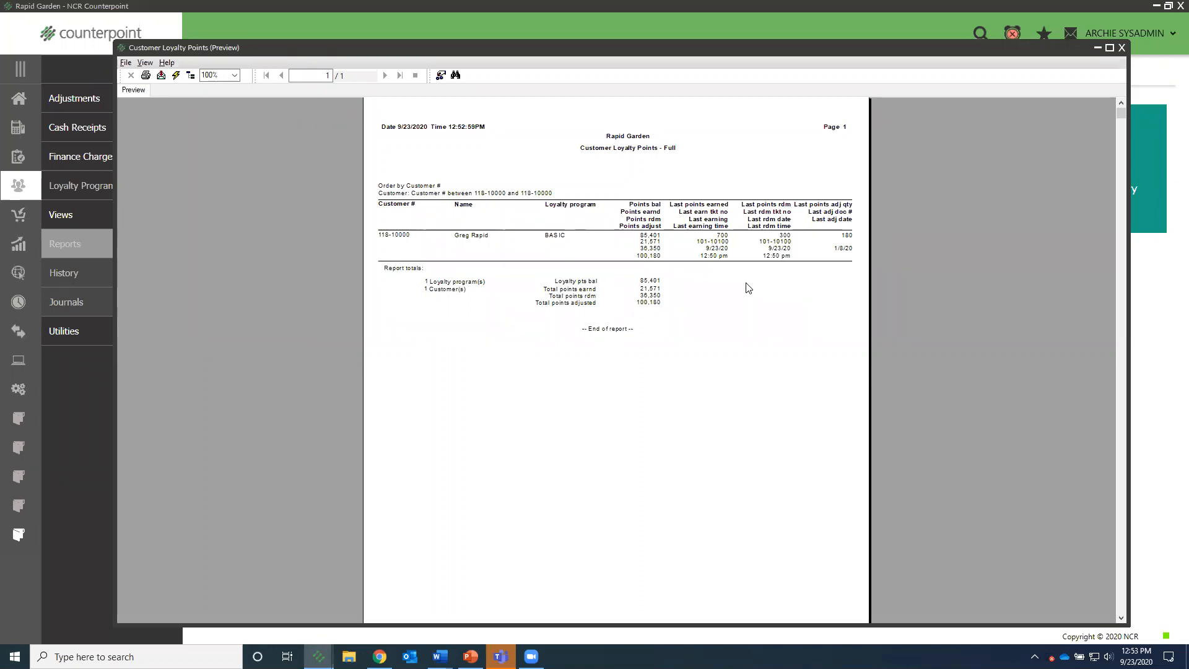
Examine the customer's point balance and last earned, redeemed and adjusted details in the Loyalty Points report, and close the report
left_click(482, 237)
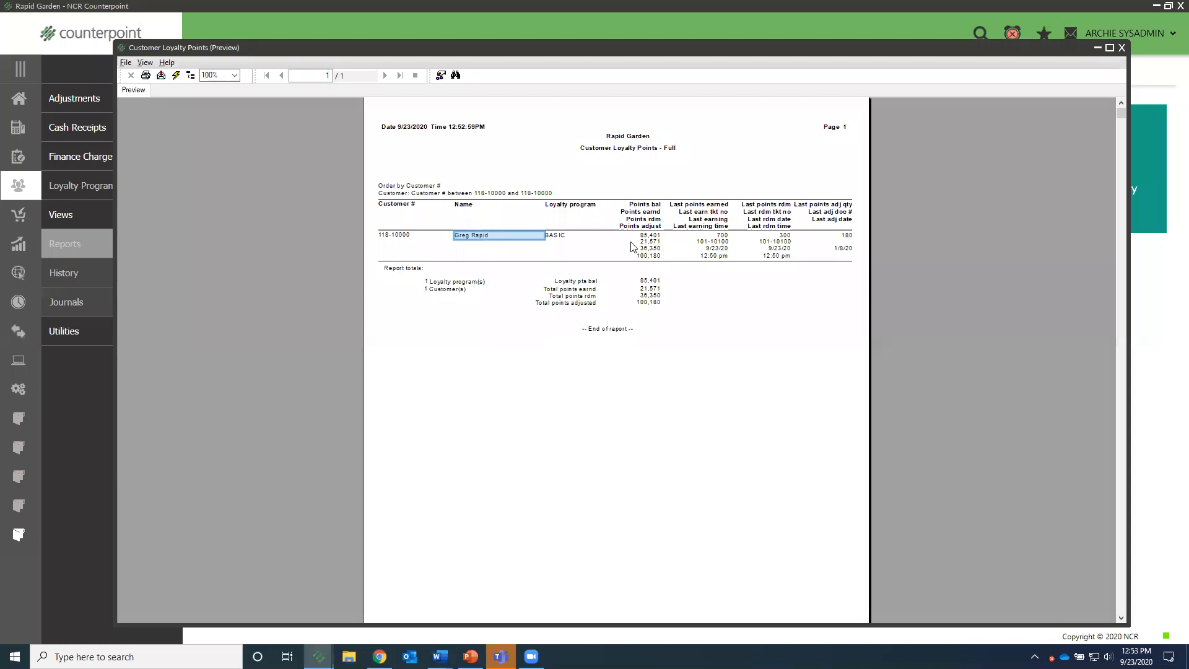
left_click(648, 206)
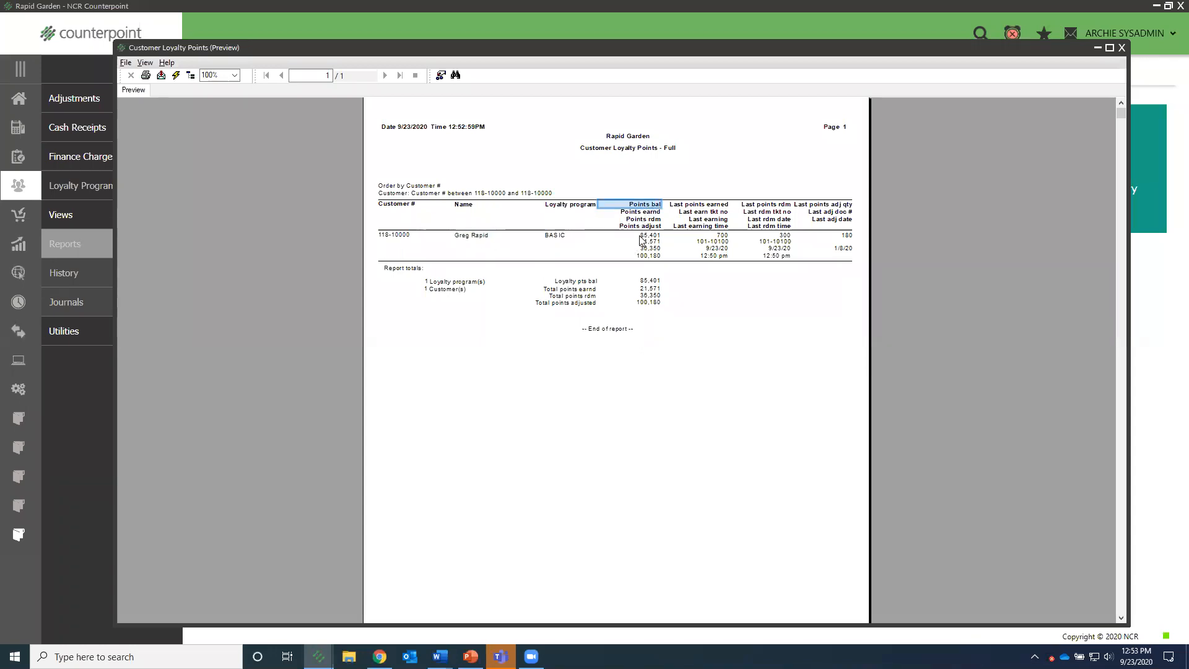
left_click(696, 207)
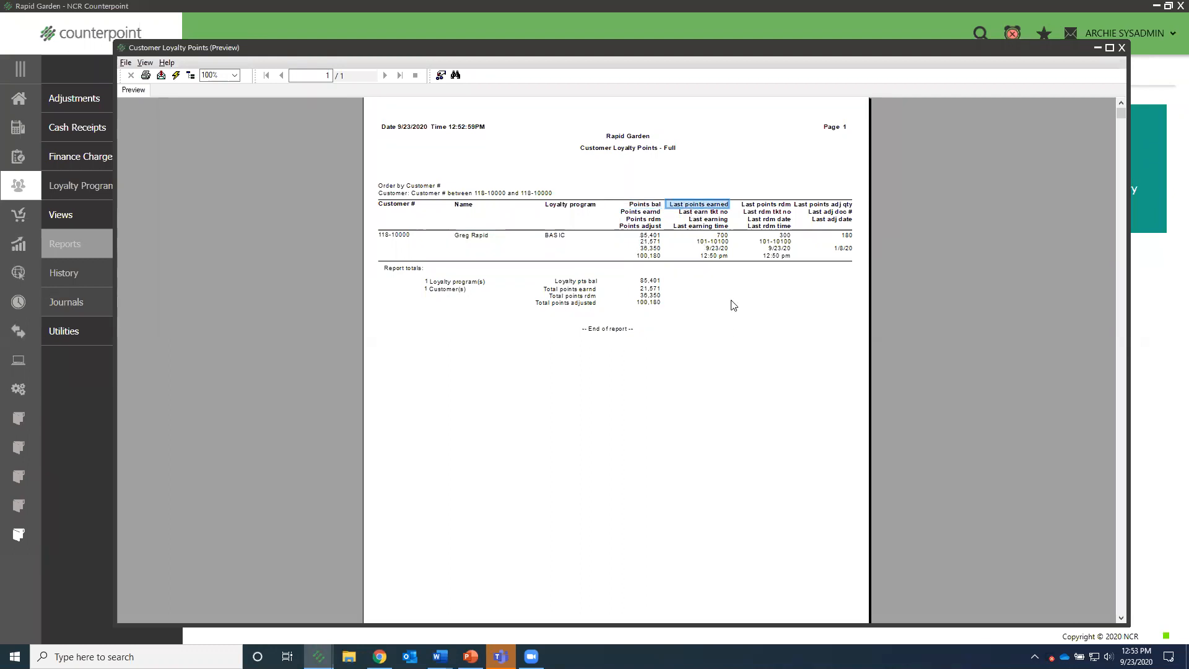
left_click(724, 250)
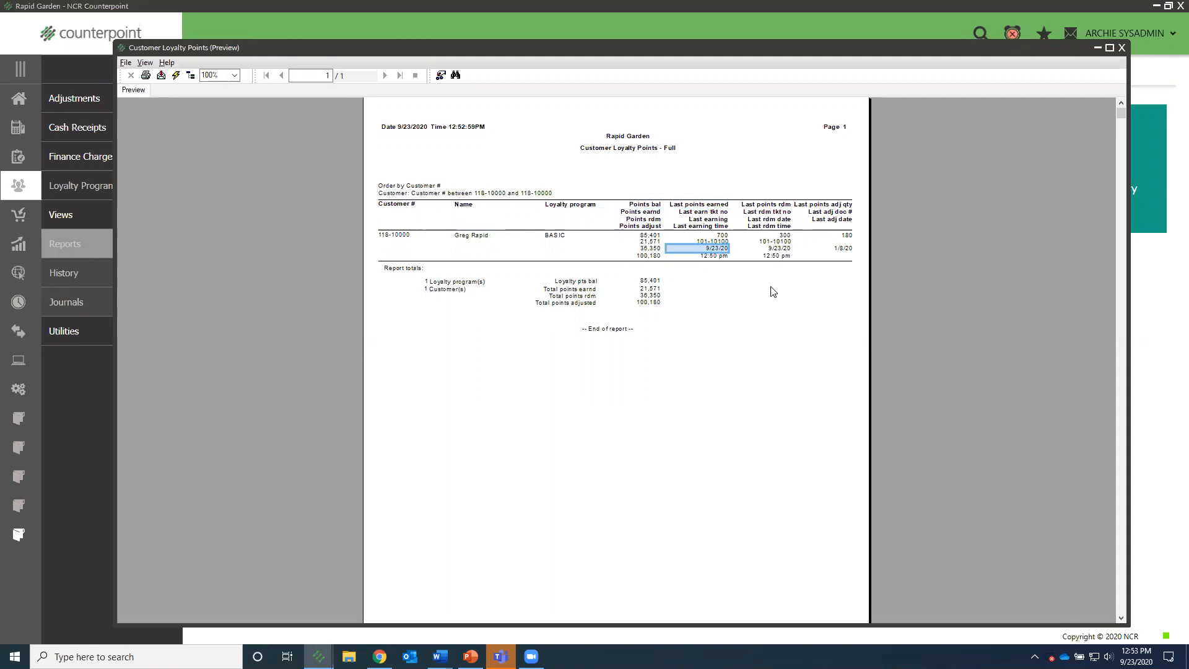
left_click(786, 205)
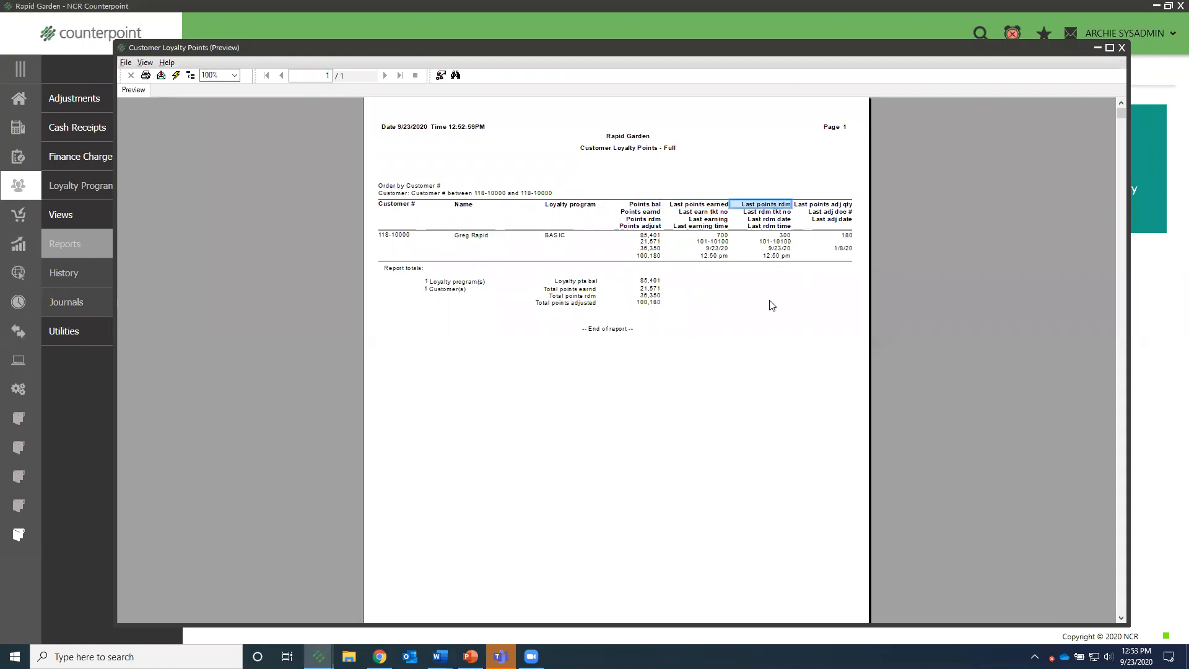
left_click(787, 236)
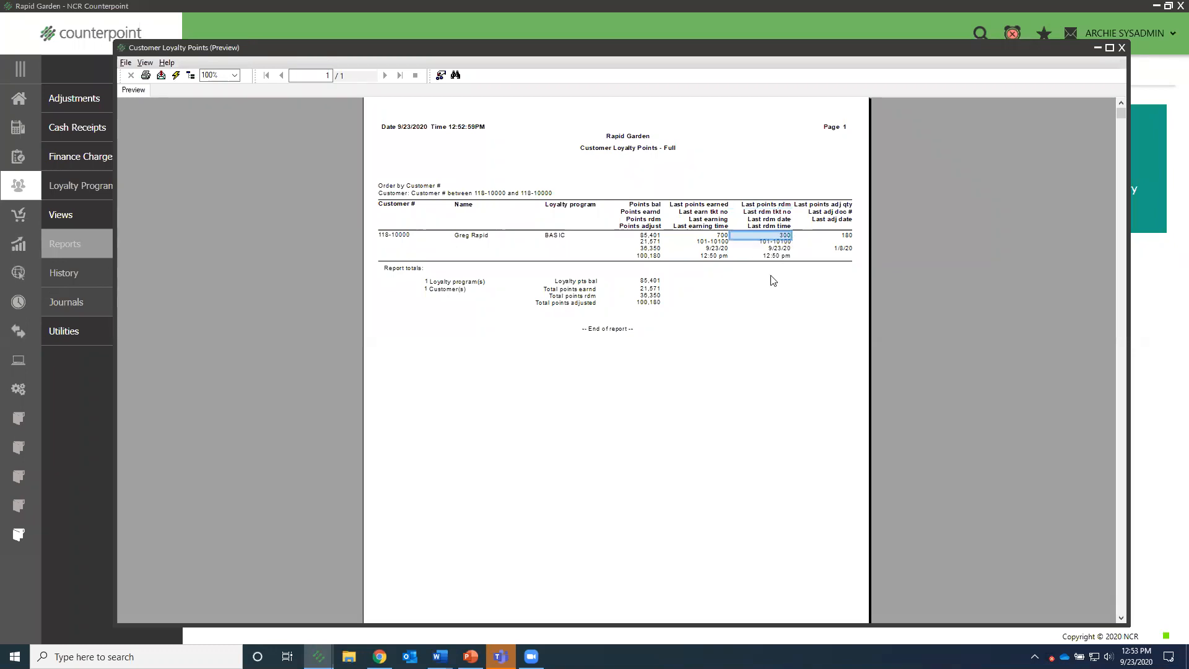
left_click(784, 249)
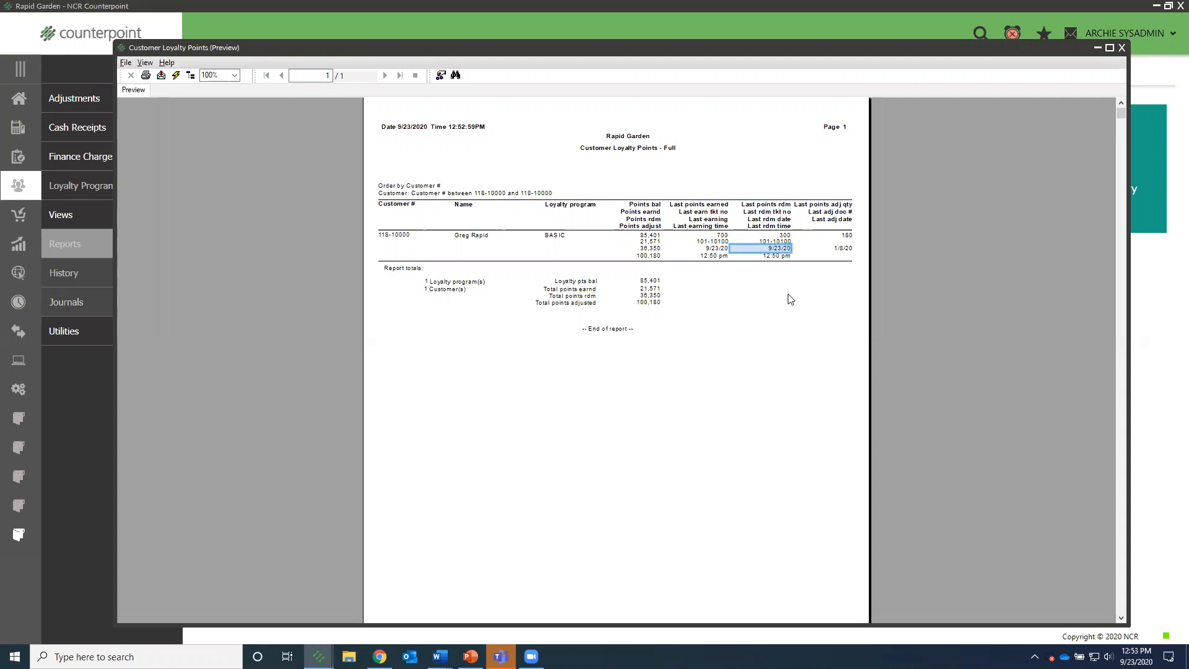
left_click(836, 207)
left_click(844, 236)
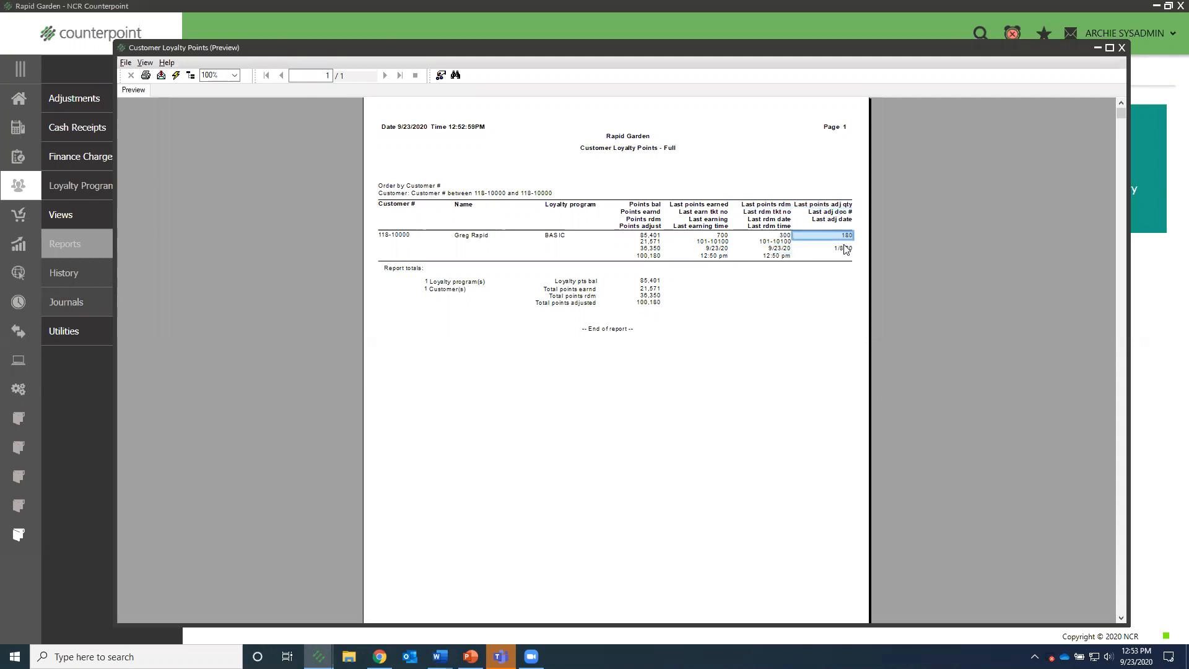
left_click(843, 250)
left_click(776, 420)
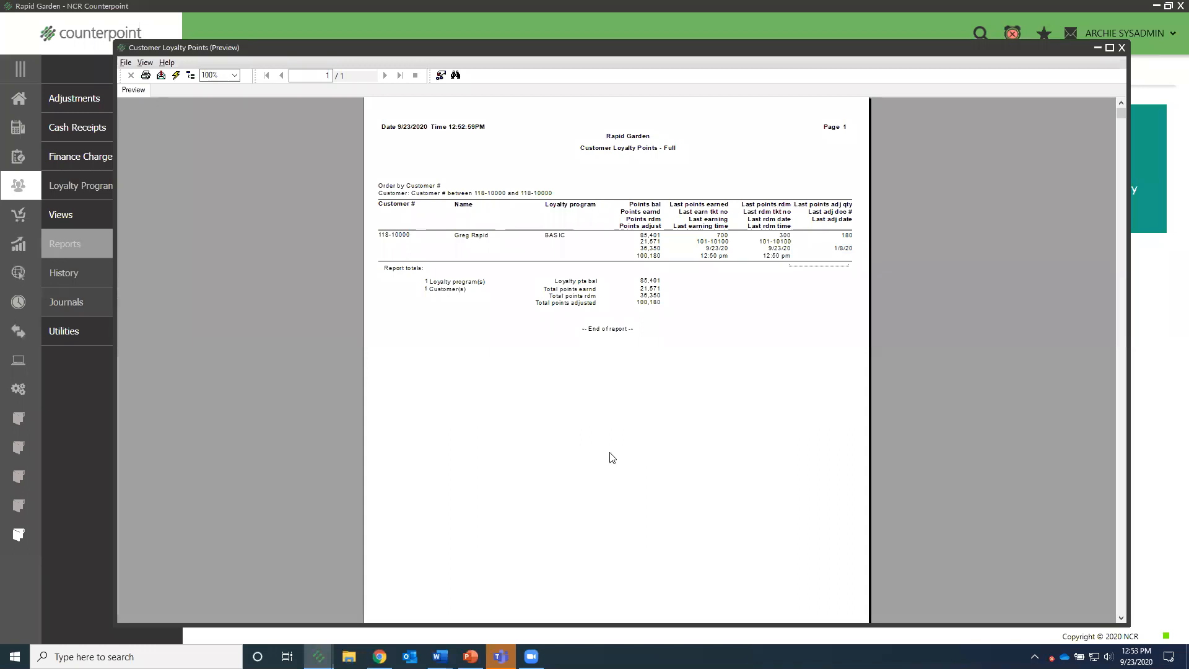
left_click(1122, 50)
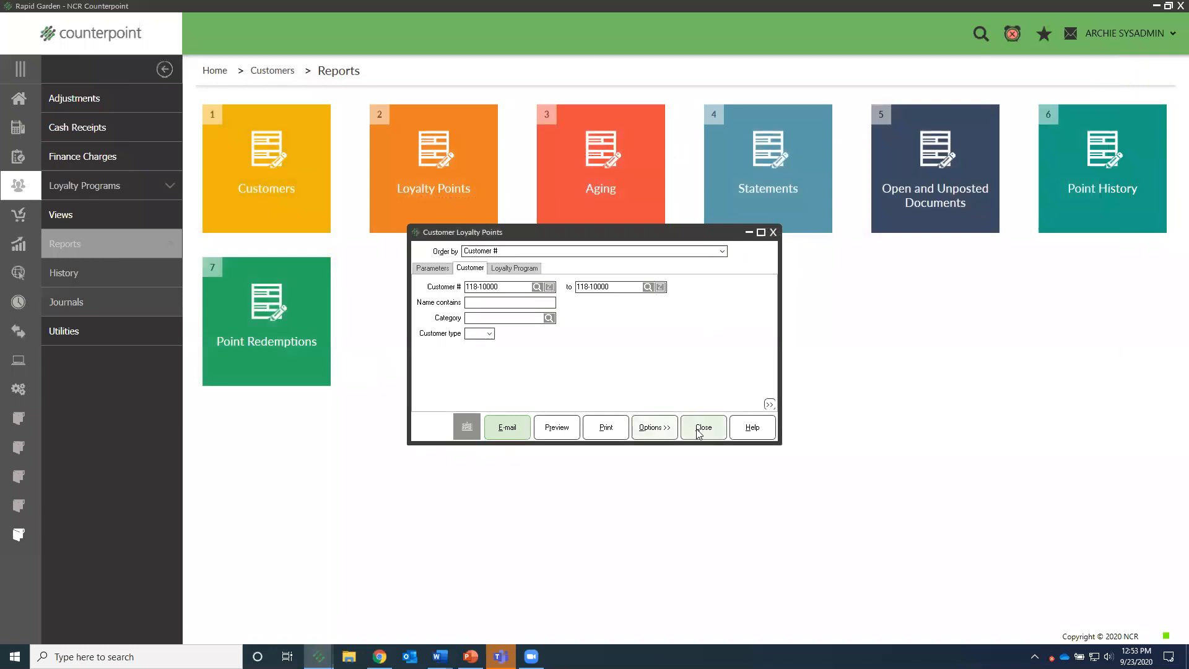
left_click(702, 427)
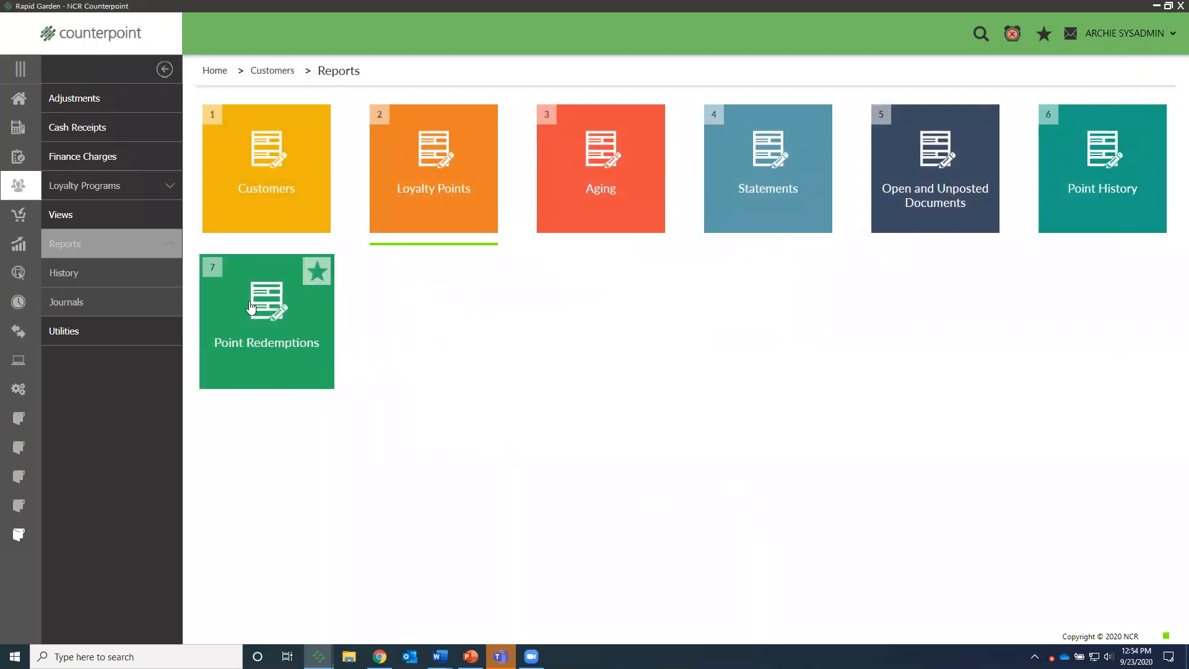
Preview the Point Redemptions report ordered by Item # for dates from 1/1/2000 to 9/23/2020
left_click(263, 330)
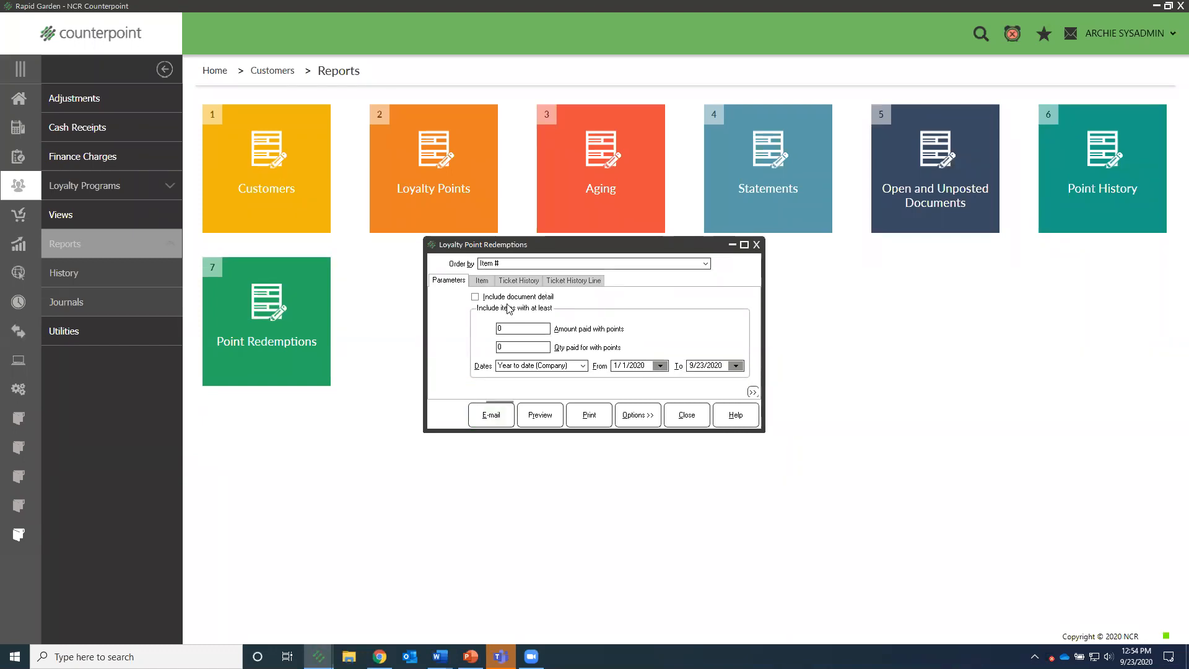
left_click(500, 264)
left_click(501, 272)
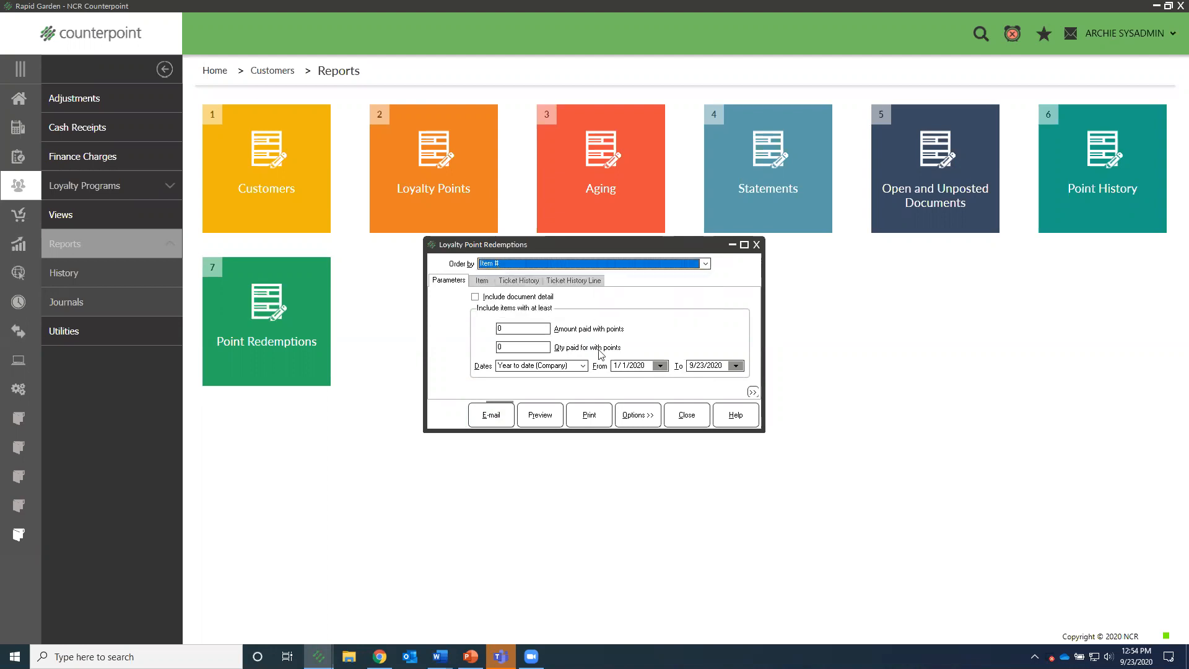
left_click(651, 367)
key("BackSpace")
key("BackSpace")
type("00")
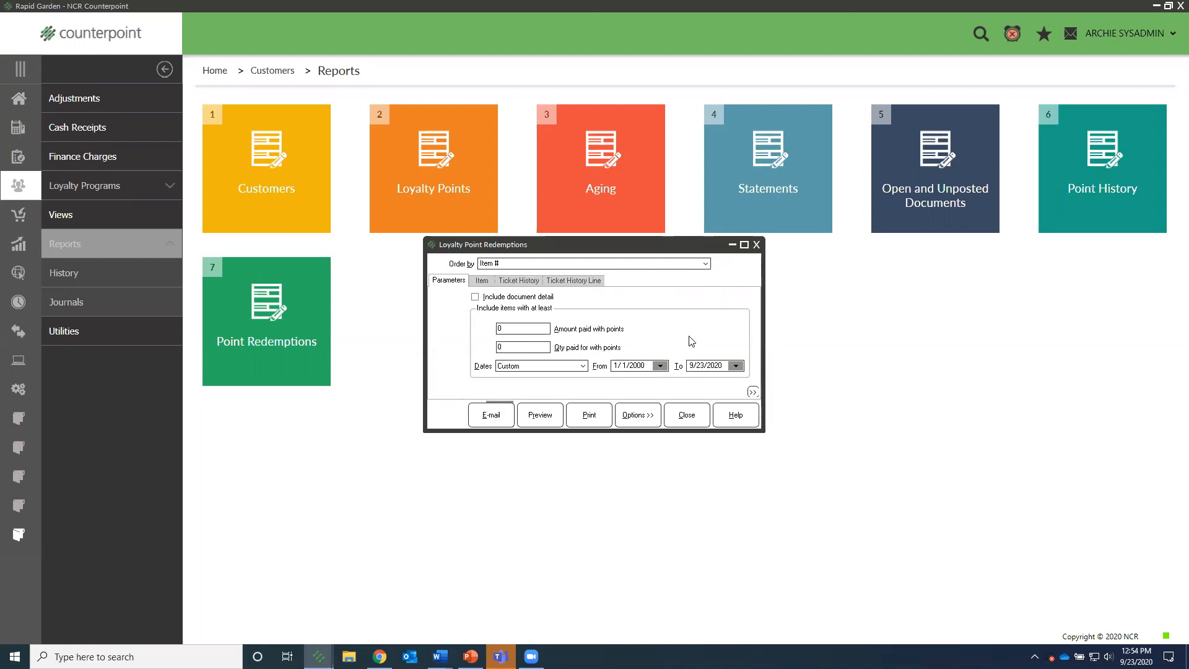
left_click(541, 416)
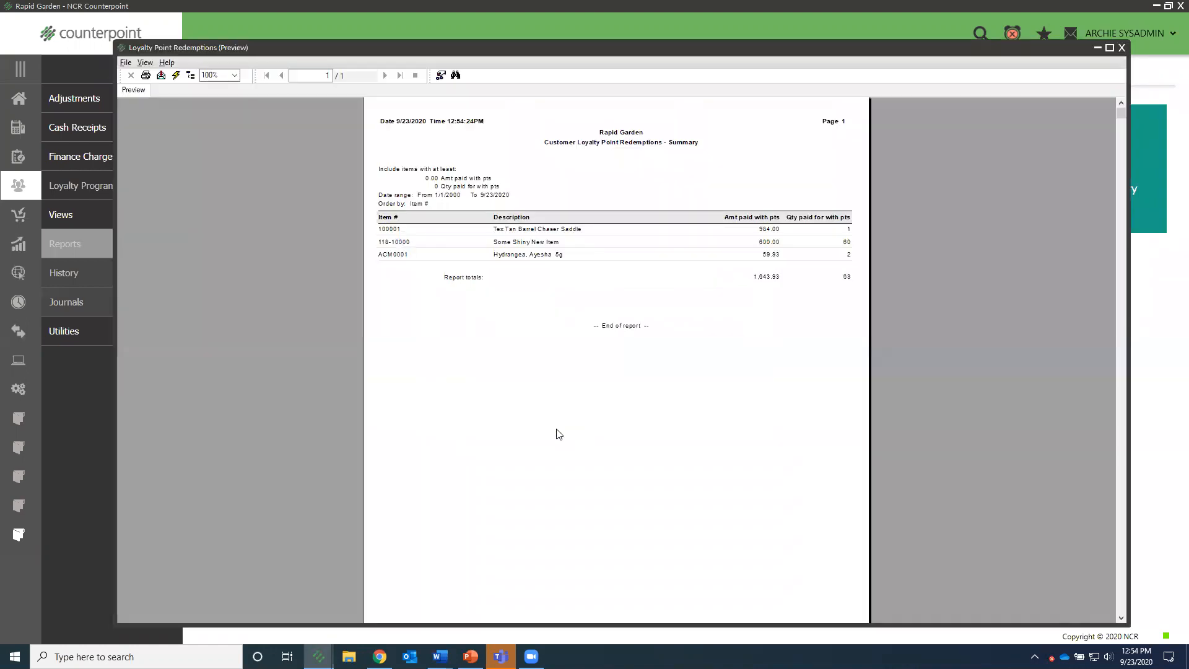
Examine the items, amounts and quantities paid with points in the Point Redemptions report, and close the report
left_click(637, 149)
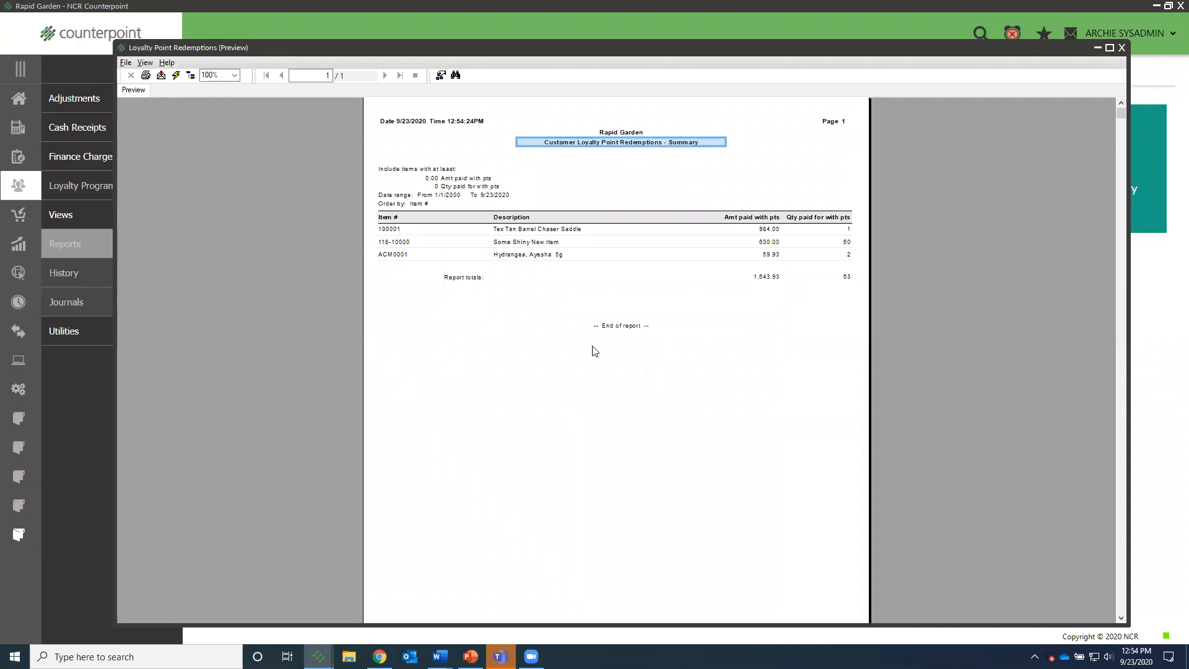
left_click(537, 231)
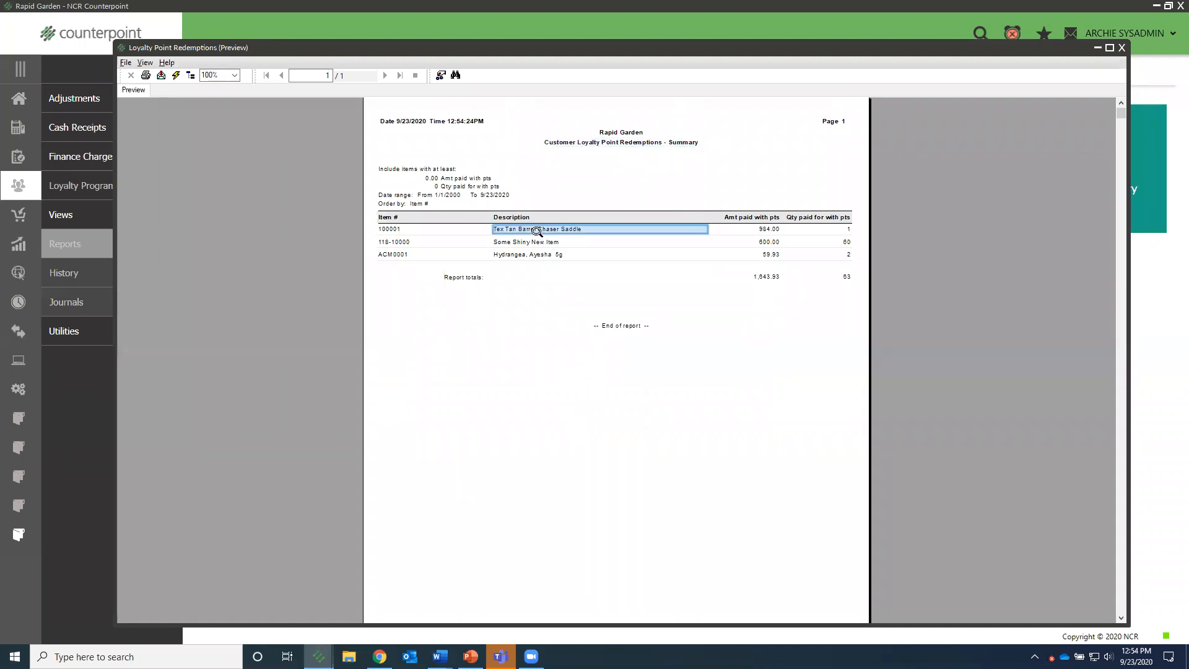
left_click(770, 230)
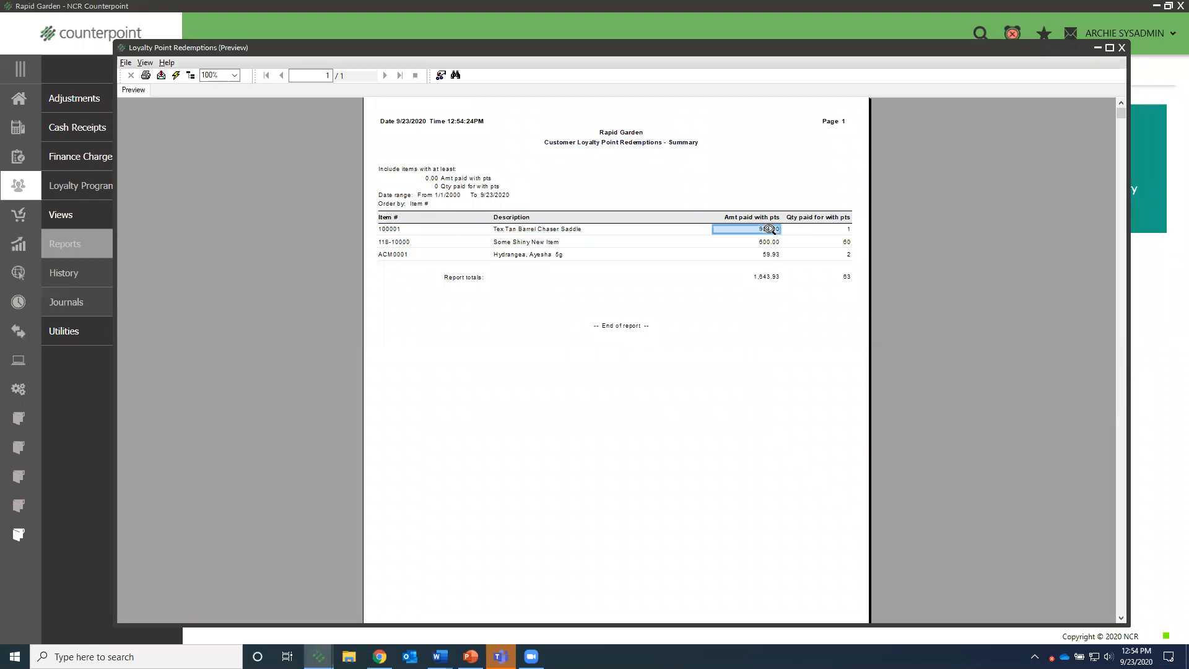
left_click(849, 231)
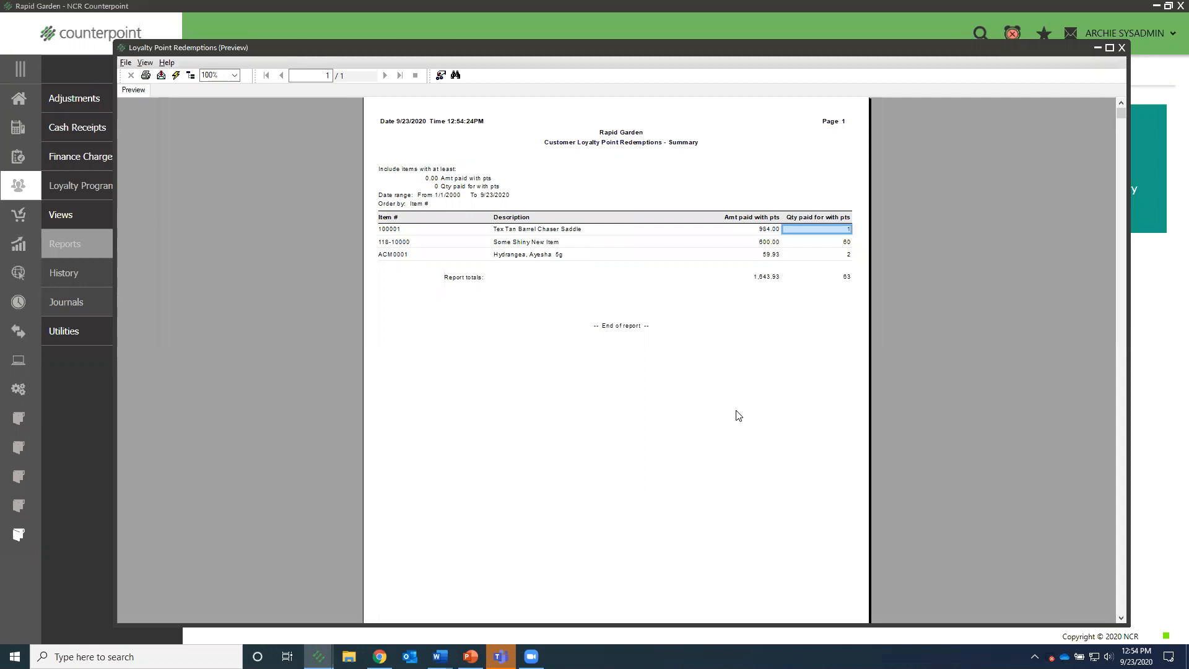
left_click(737, 411)
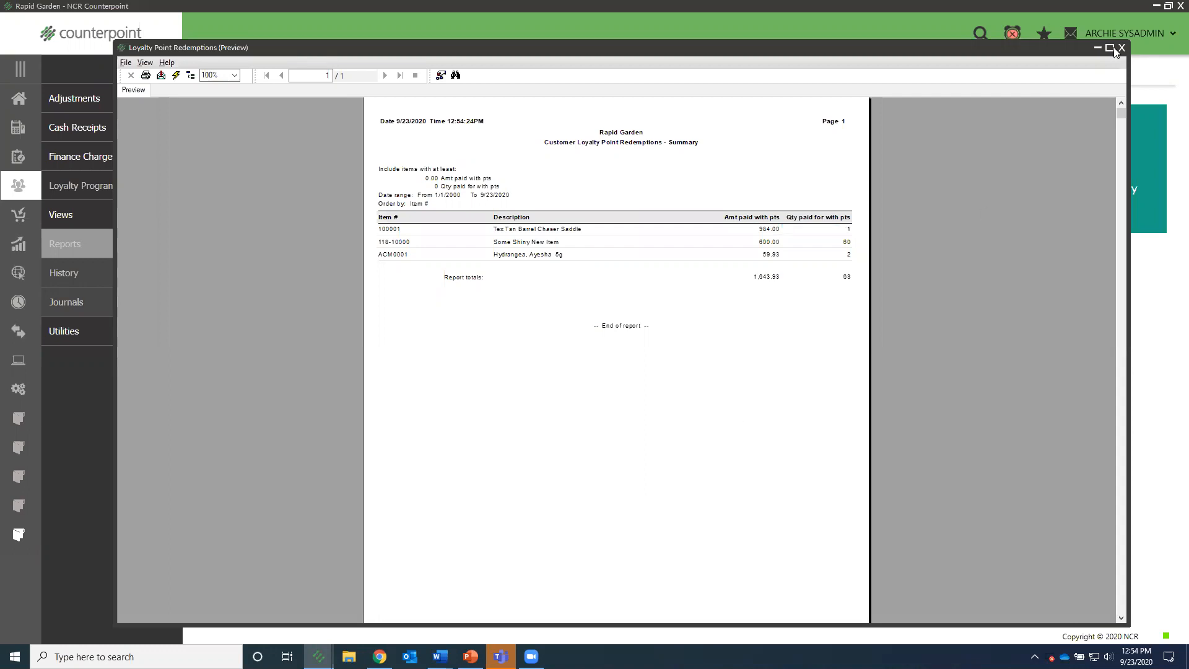
left_click(702, 423)
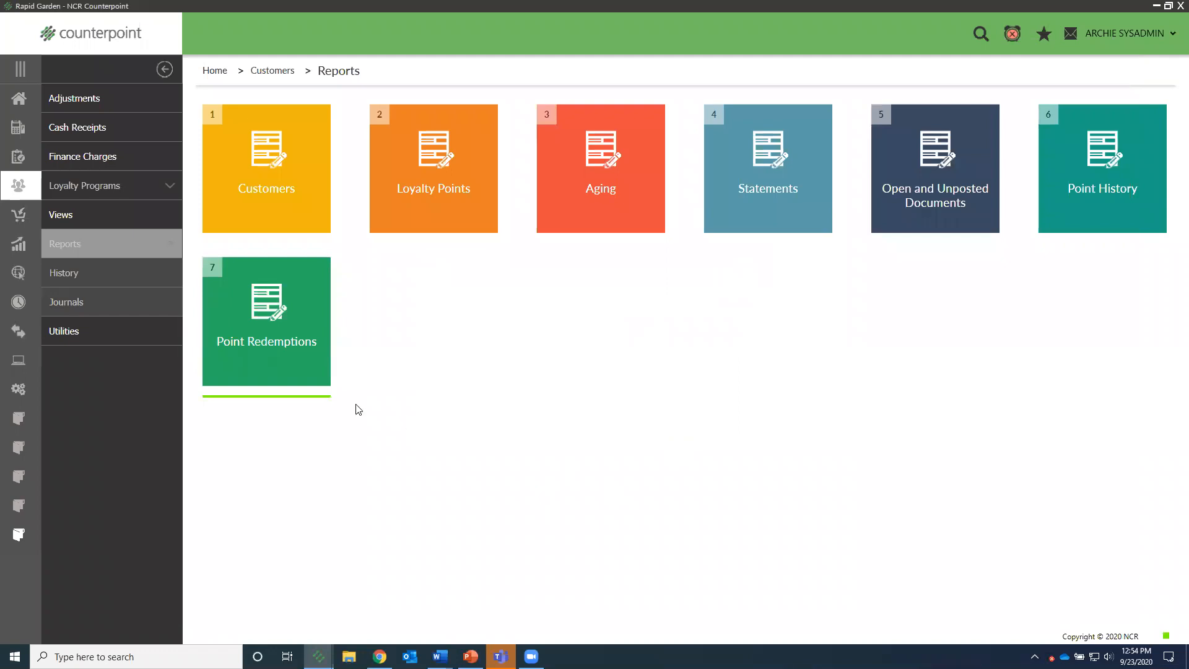
Start a loyalty point adjustment for the loyalty customer with the transaction date 9/23/2020
left_click(93, 186)
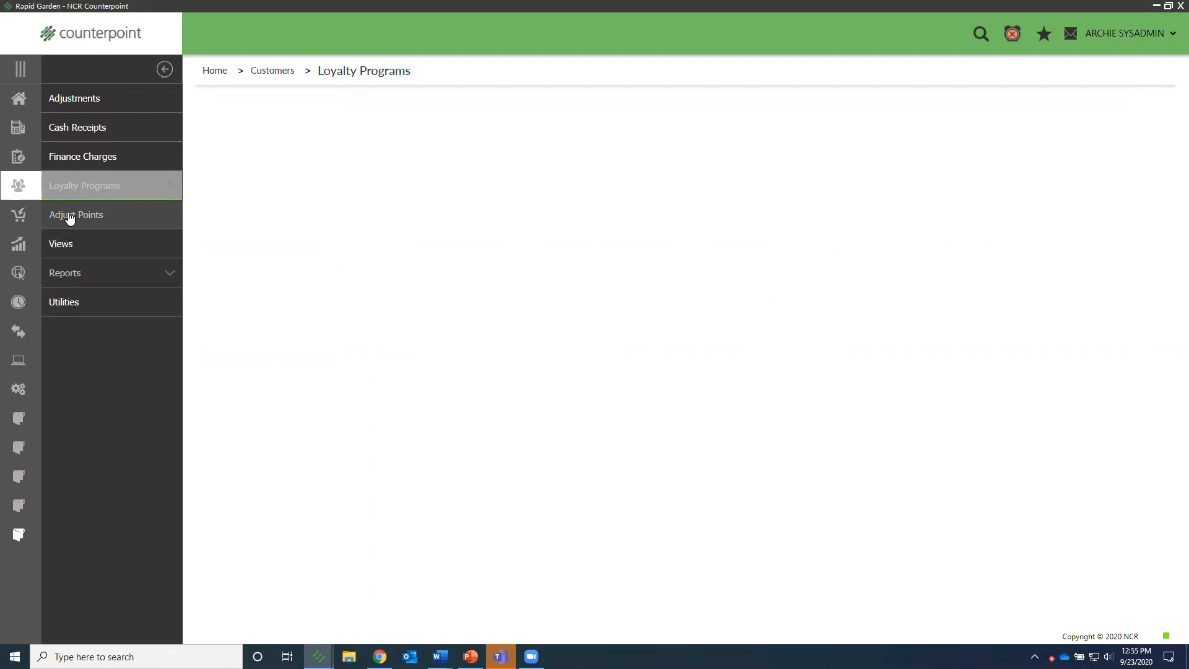
left_click(69, 217)
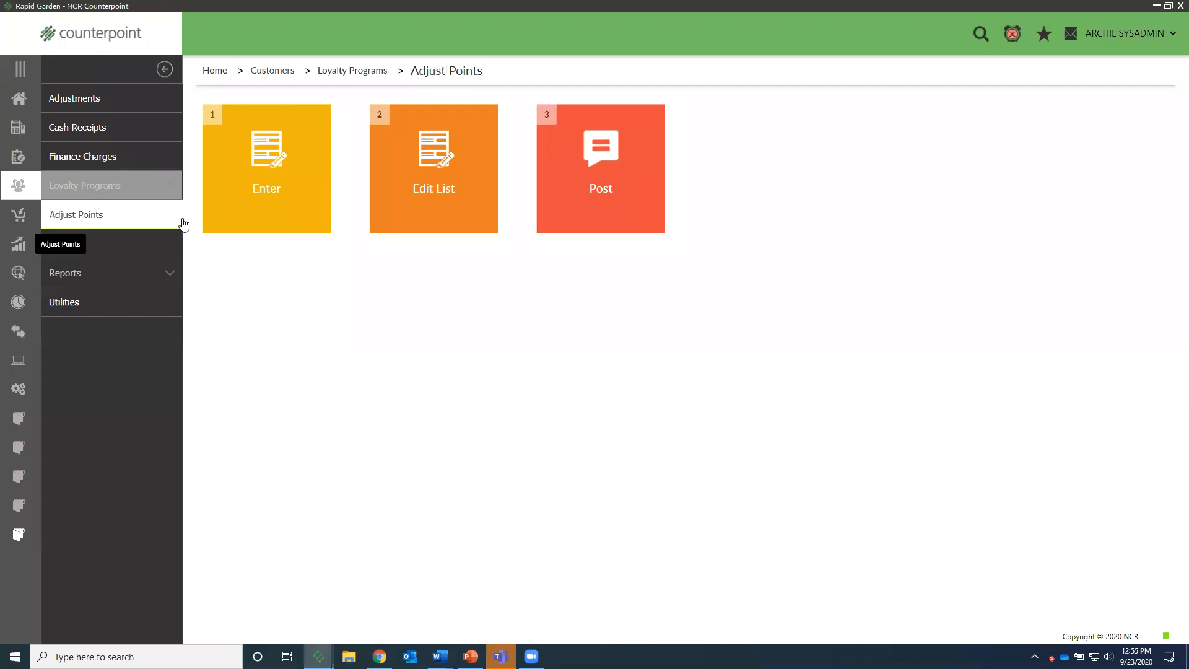
left_click(227, 206)
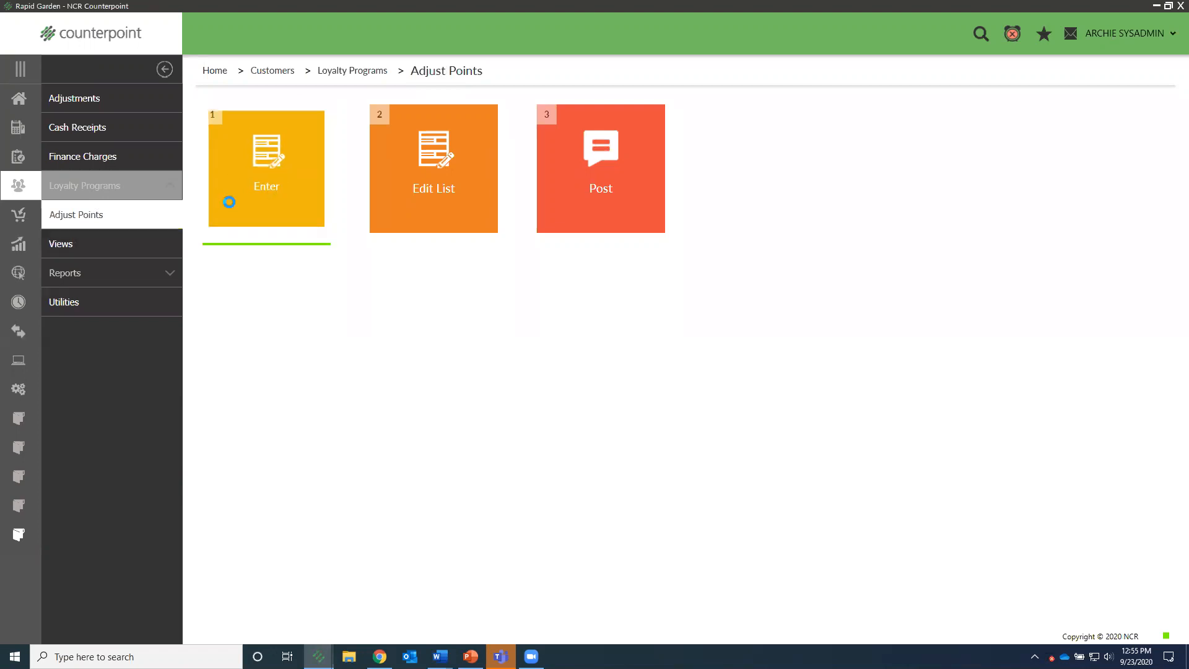
left_click(560, 313)
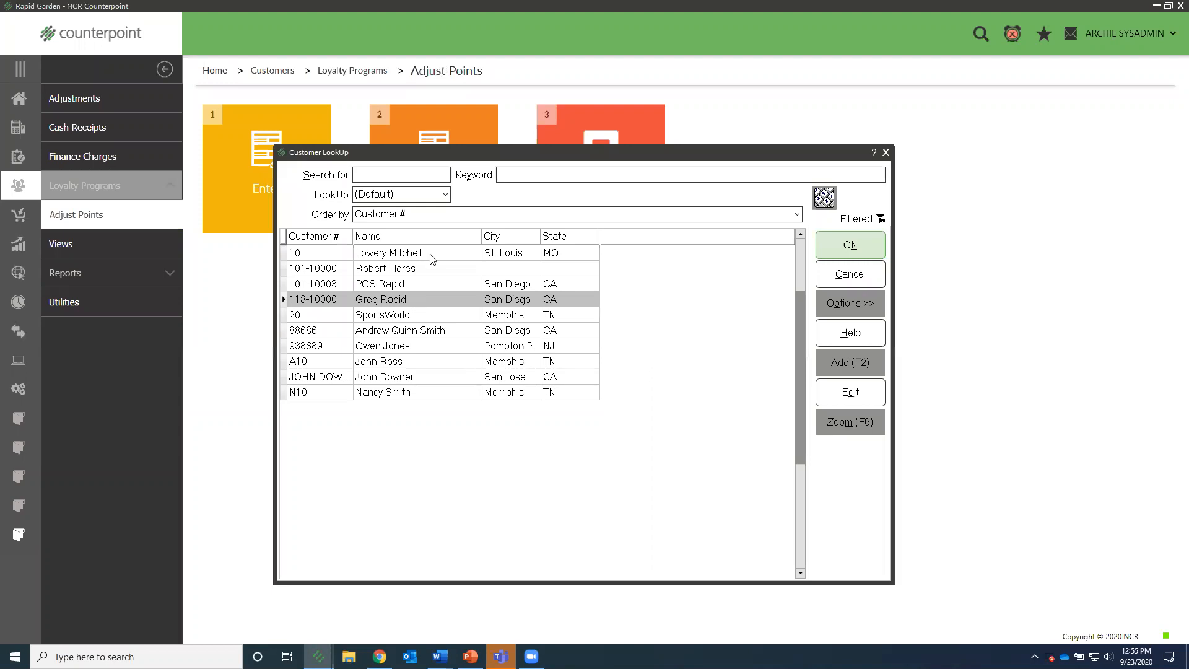
double_click(412, 299)
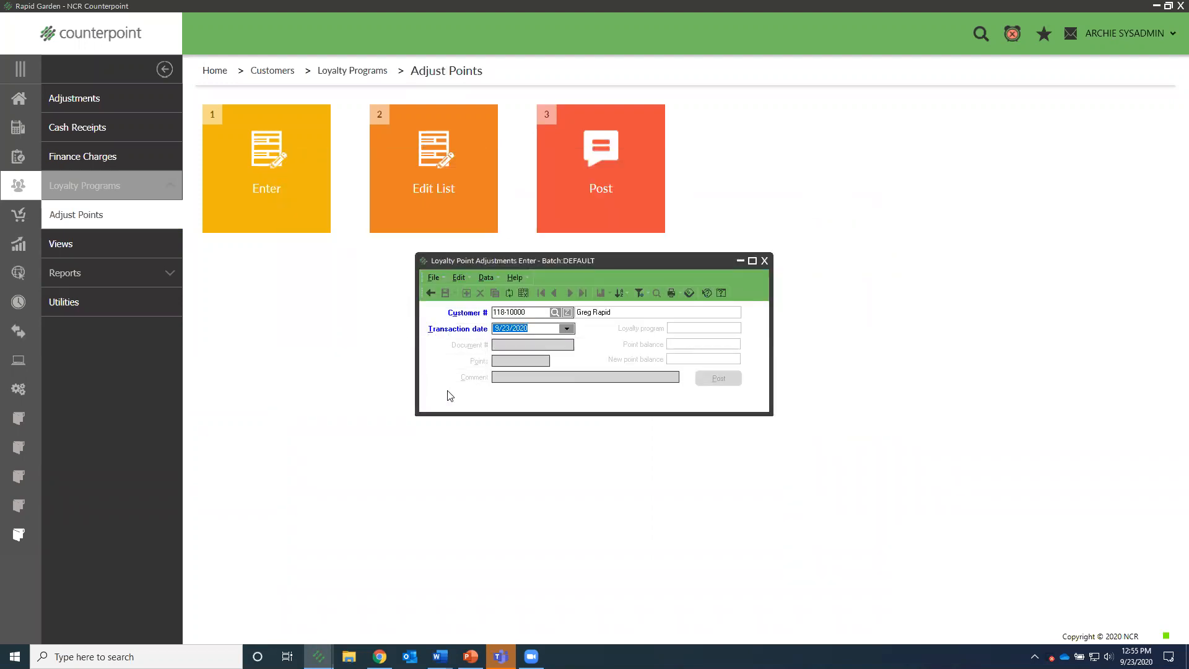
key("Tab")
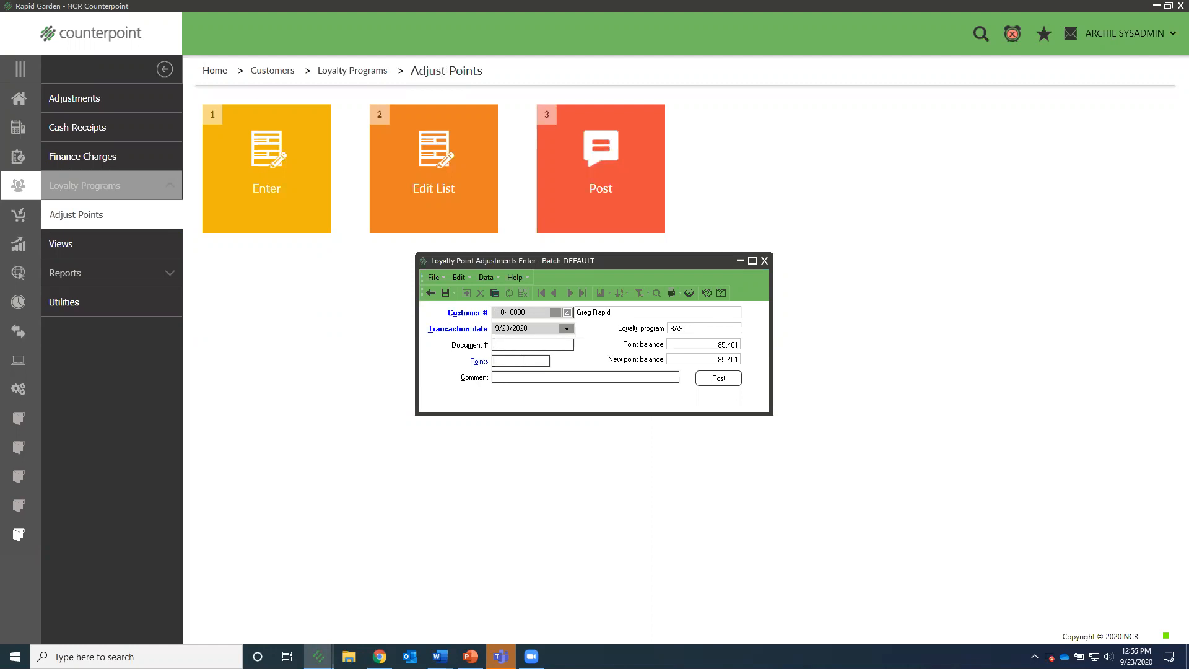
Enter an adjustment of -200 points with the comment "Restaurant Gift Card", and close the entry without saving it
left_click(523, 360)
type("-200")
type("Res")
type("taurant ")
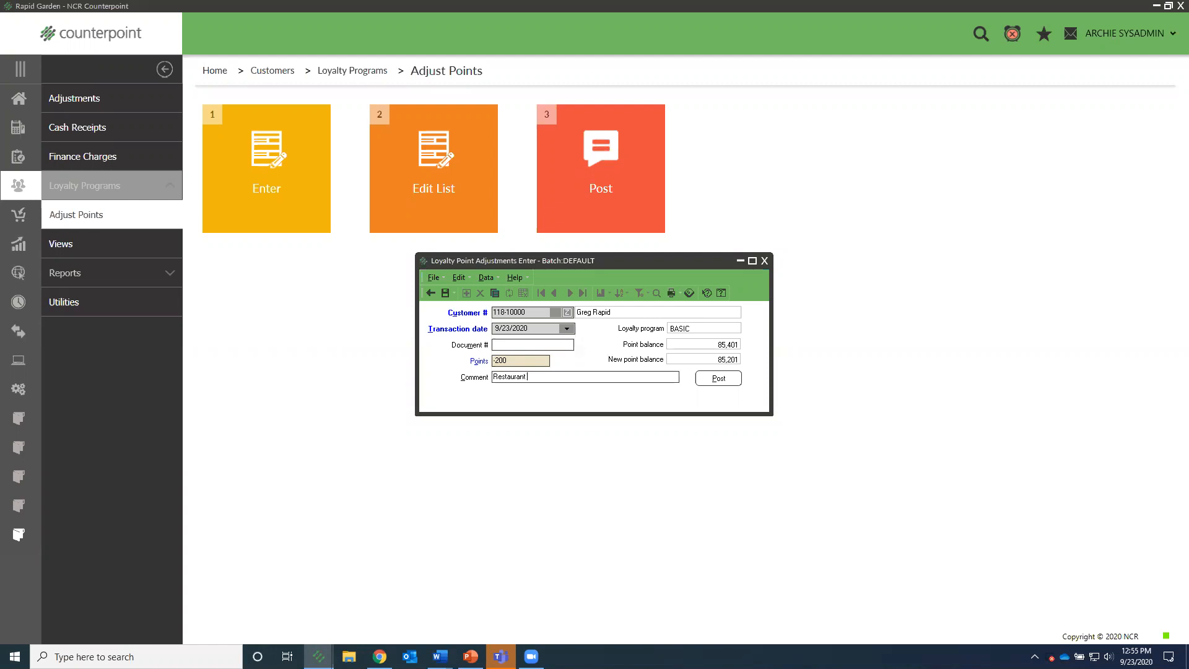
type("Gift Card")
left_click(765, 261)
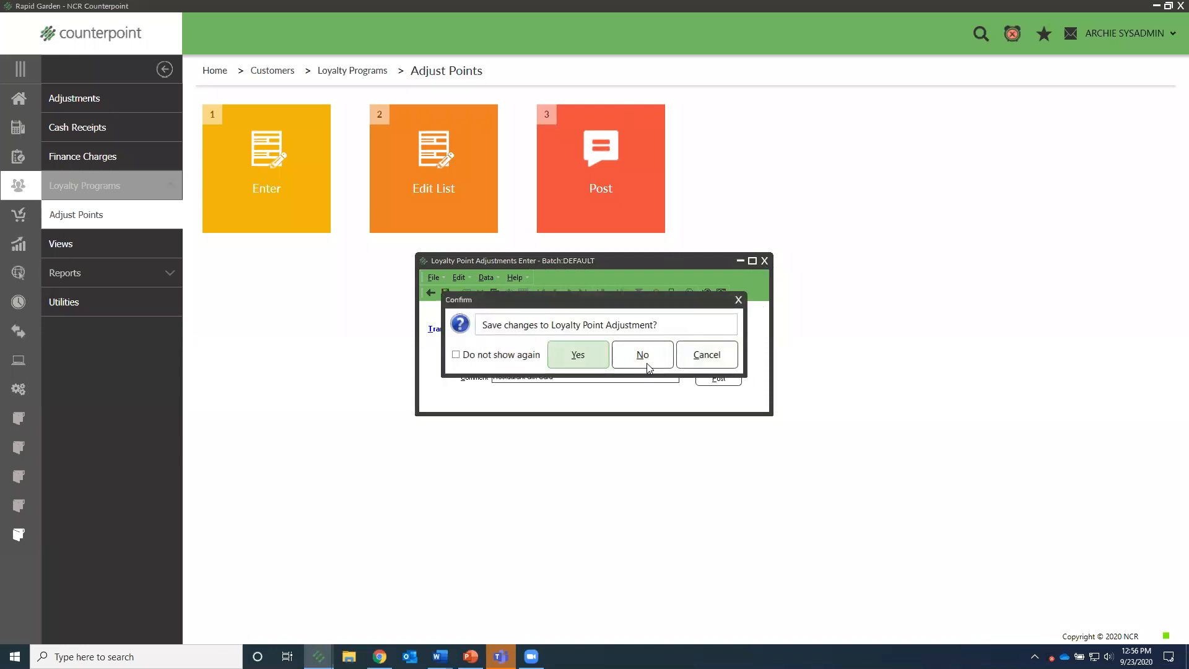
left_click(647, 367)
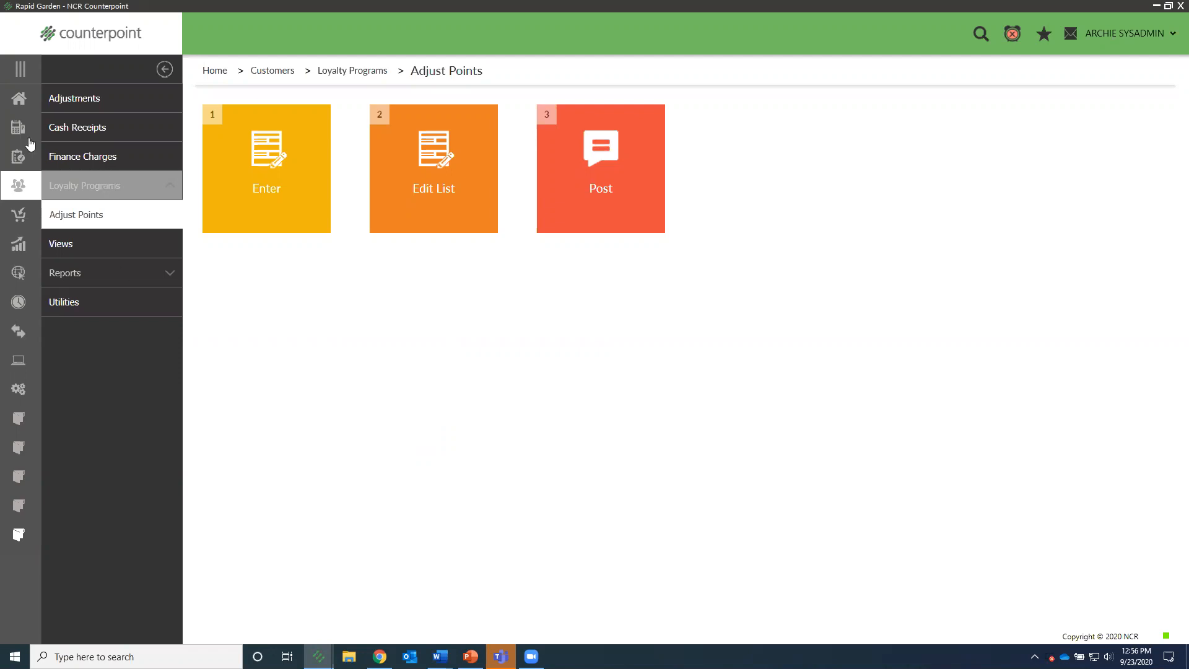
Return to the Home screen, switch to the Rapid Loyalty slide show in PowerPoint and advance to the strategies slide
left_click(23, 98)
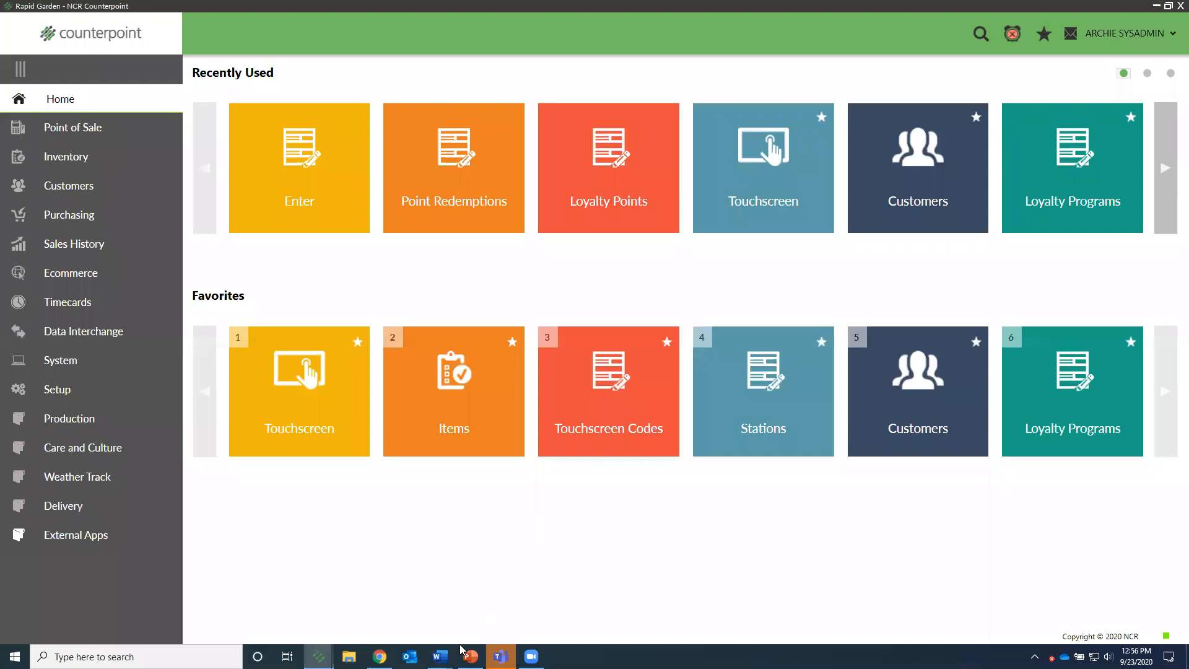
mouse_move(471, 657)
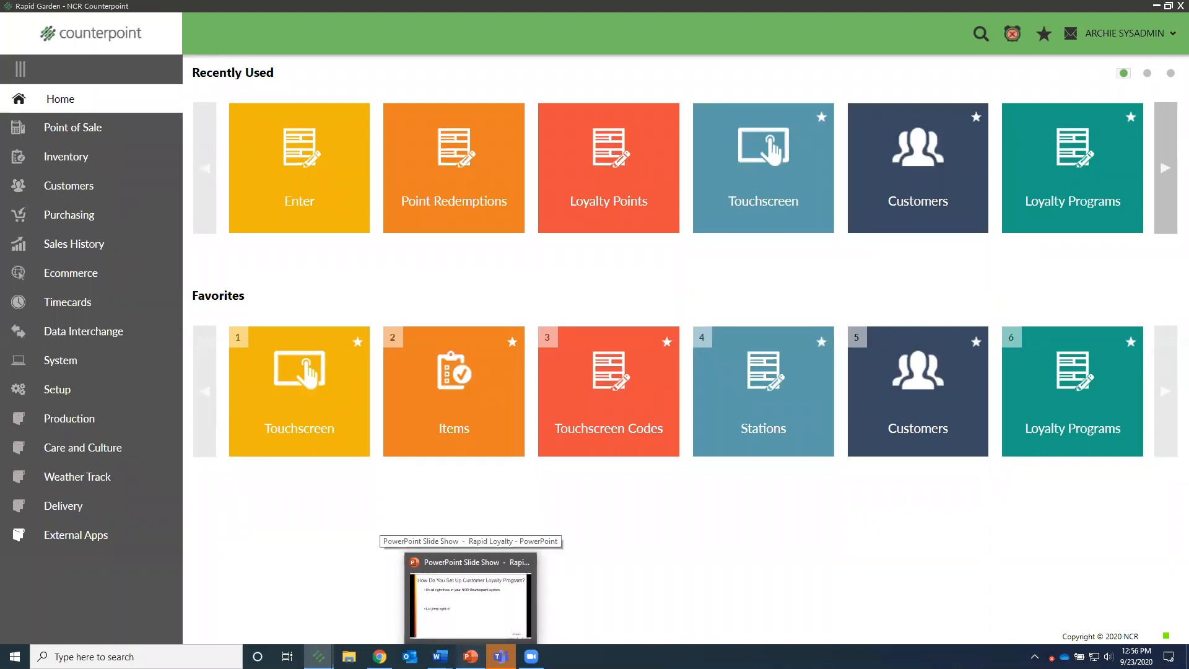
left_click(471, 594)
left_click(595, 392)
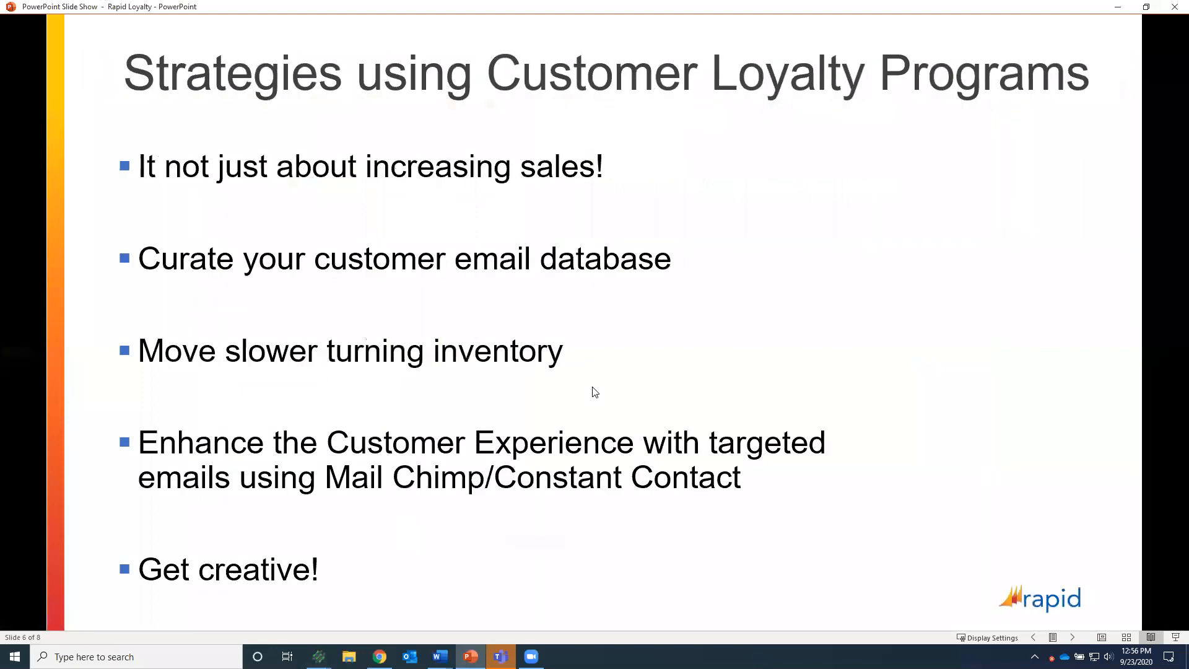